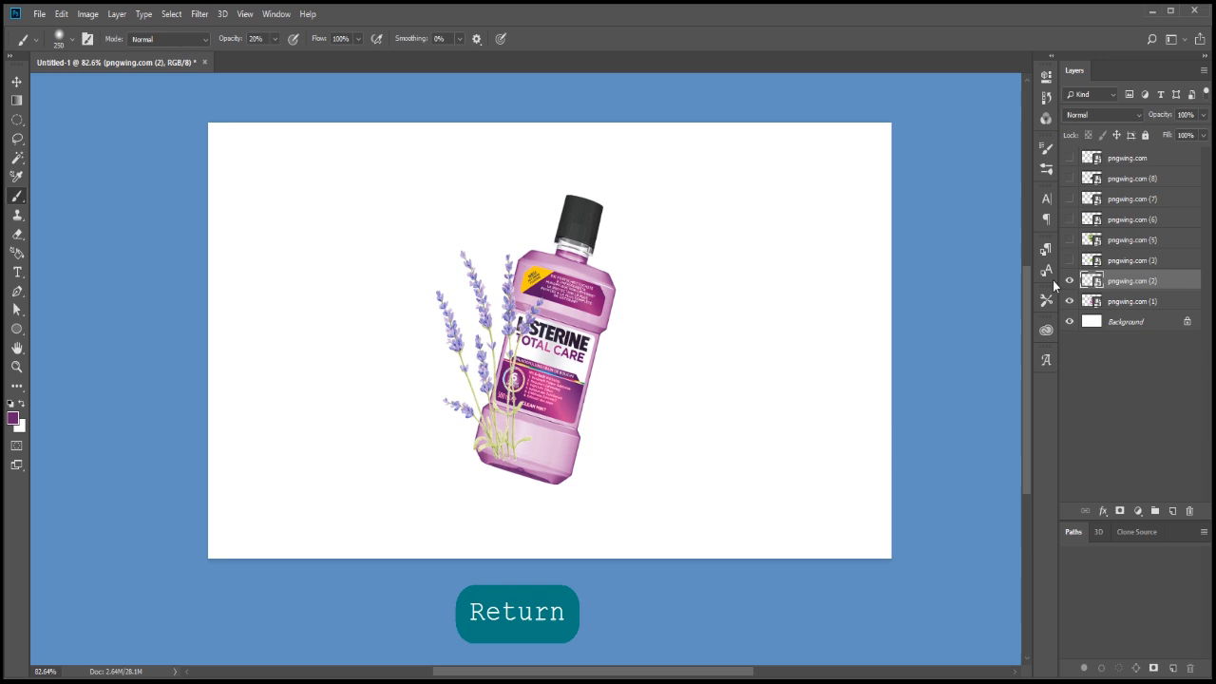
Place the lavender layer beneath the bottle layer and cover the lavender's shape with a solid colour fill of #9f4e92
left_click_drag(1123, 297, 1123, 304)
left_click(1095, 302, "ctrl")
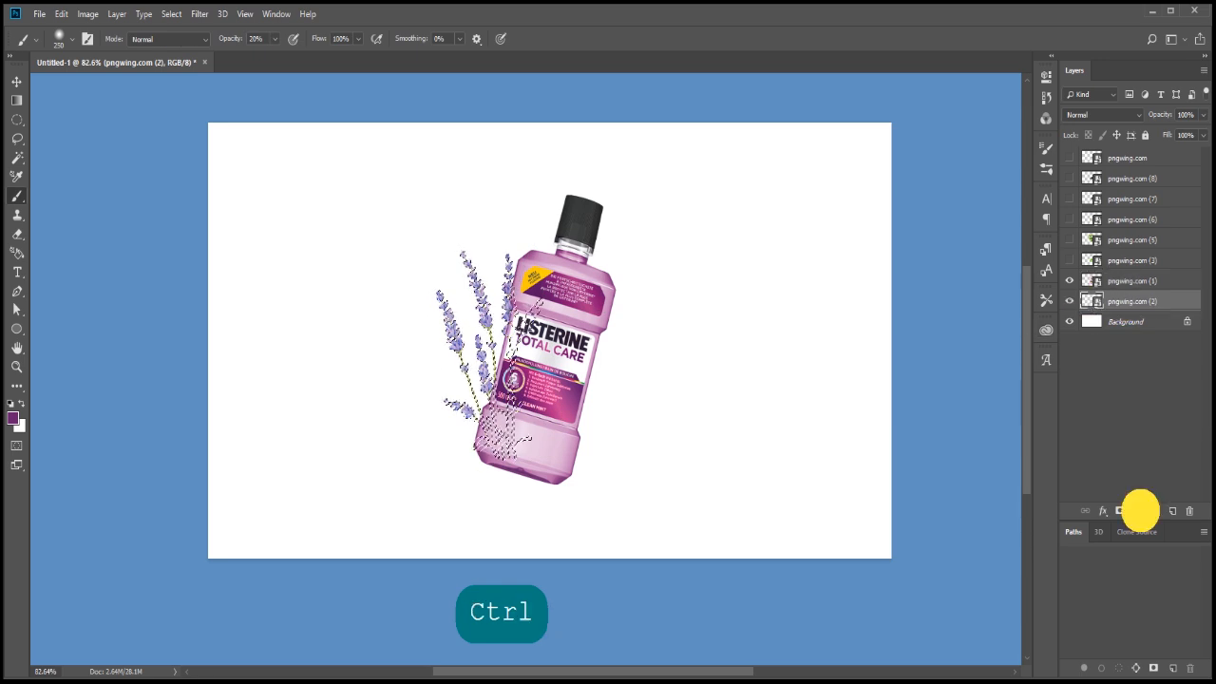
left_click(1137, 510)
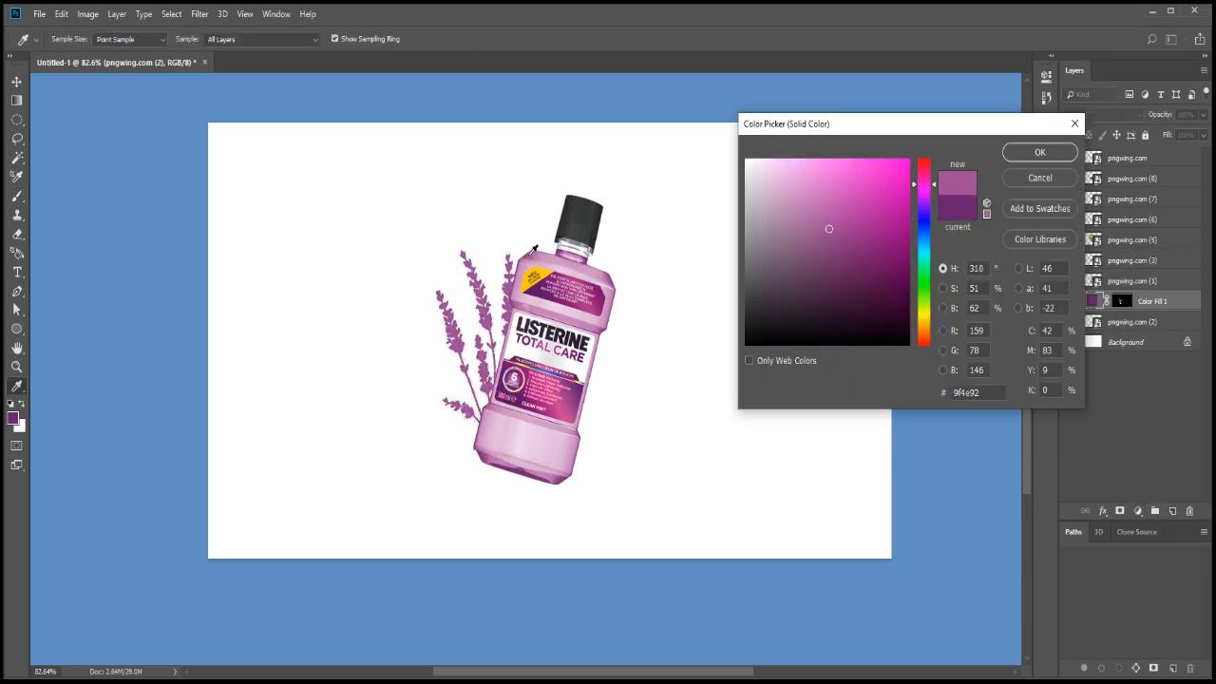
left_click(1040, 153)
Show the mint leaves layer pngwing.com (3), scale it to about 45%, rotate it about 18° and place it against the bottle's neck beside the cap
left_click(1130, 261)
left_click(1069, 260)
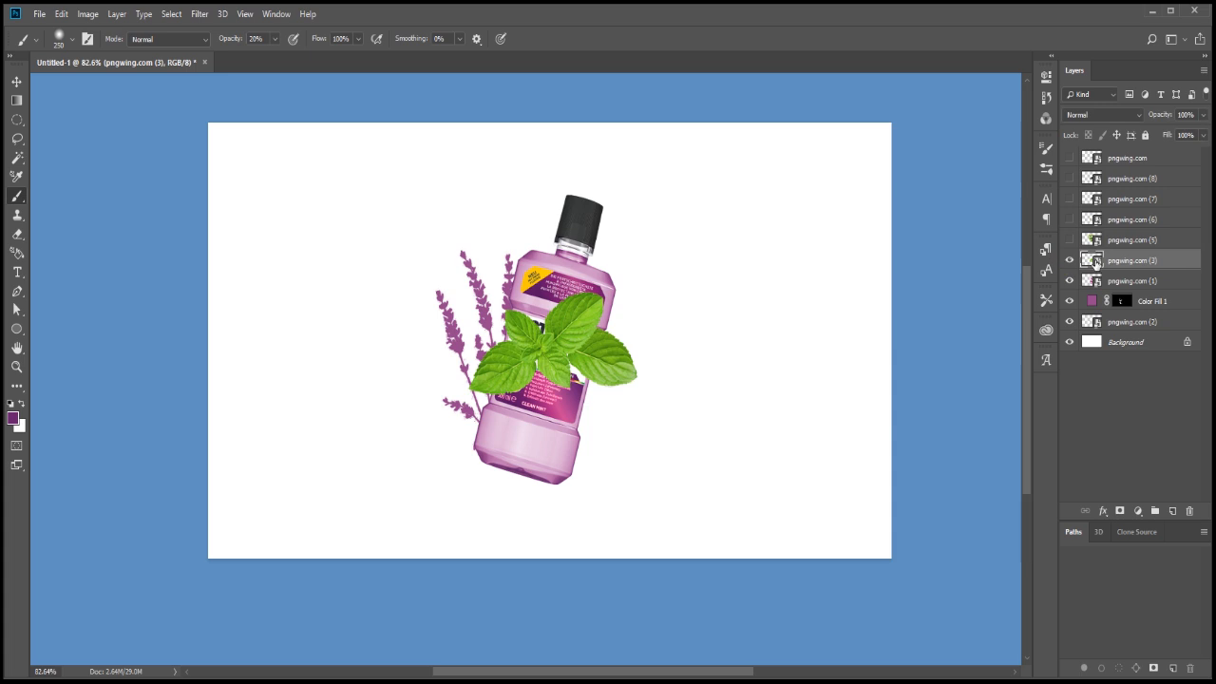
key("ctrl+t")
left_click_drag(652, 223, 565, 215)
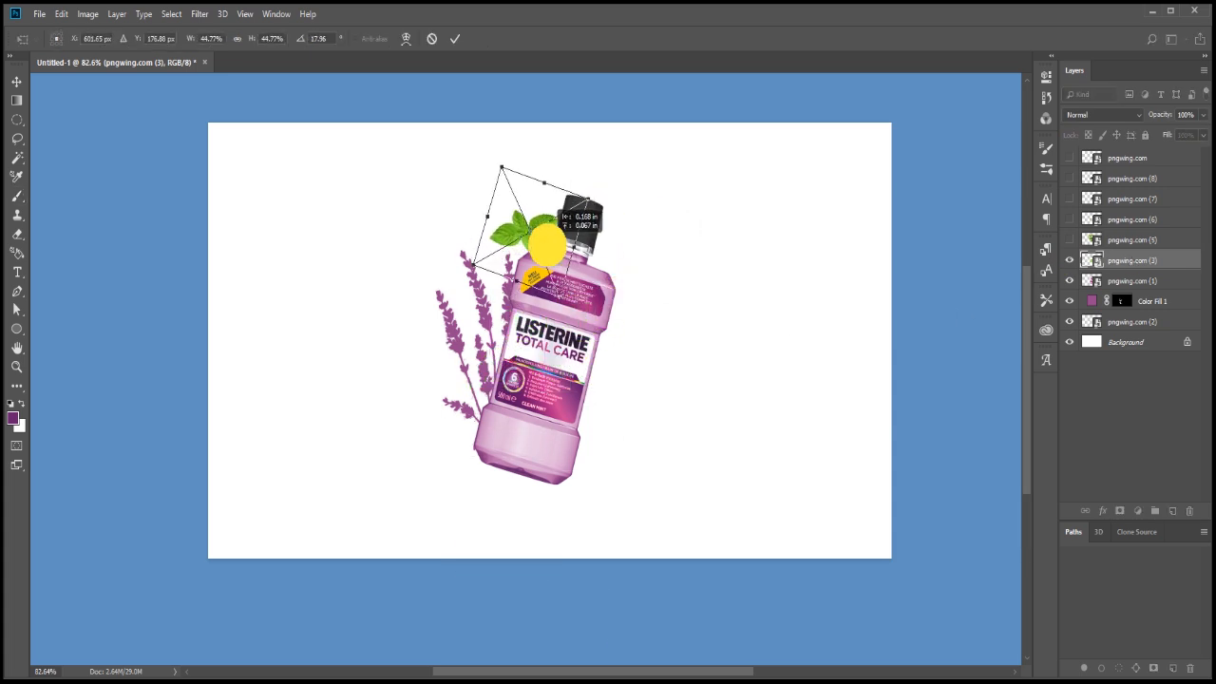
key("Down")
key("Down")
key("Down")
key("Down")
key("Left")
key("Right")
key("Return")
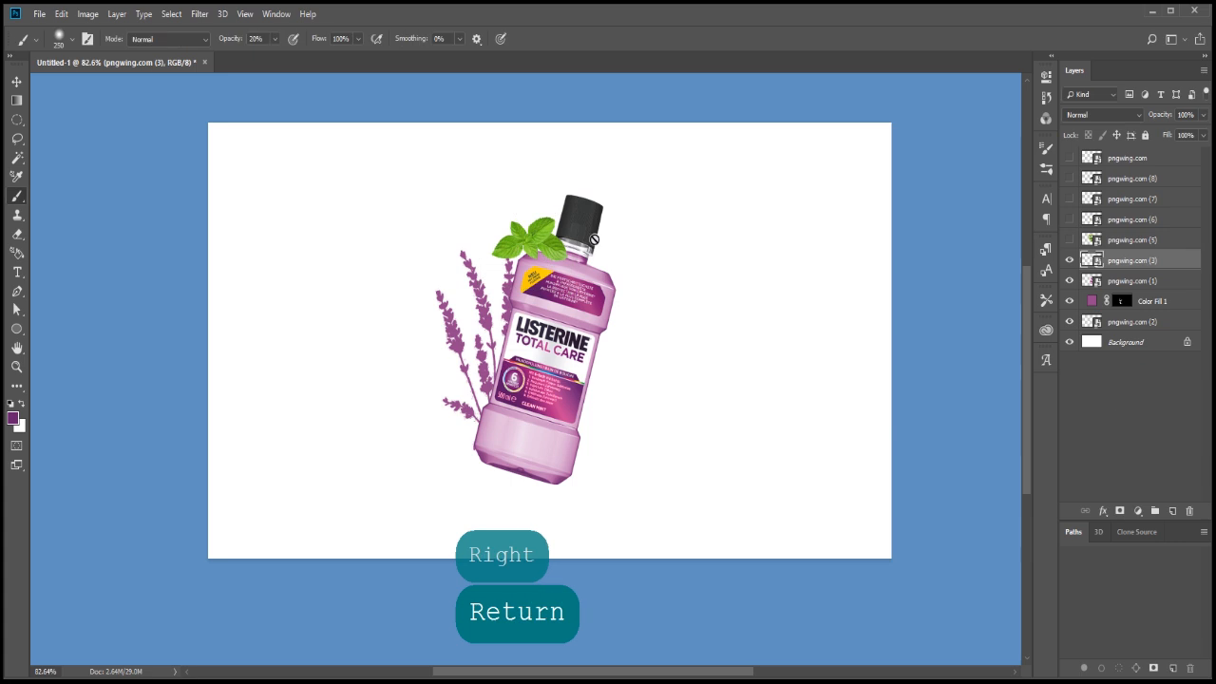
Mask out the mint leaf overlapping the bottle, painting black within the bottle's outline with a 42 px brush at 100% opacity
left_click(1097, 284, "ctrl")
scroll(589, 243, "up", 9)
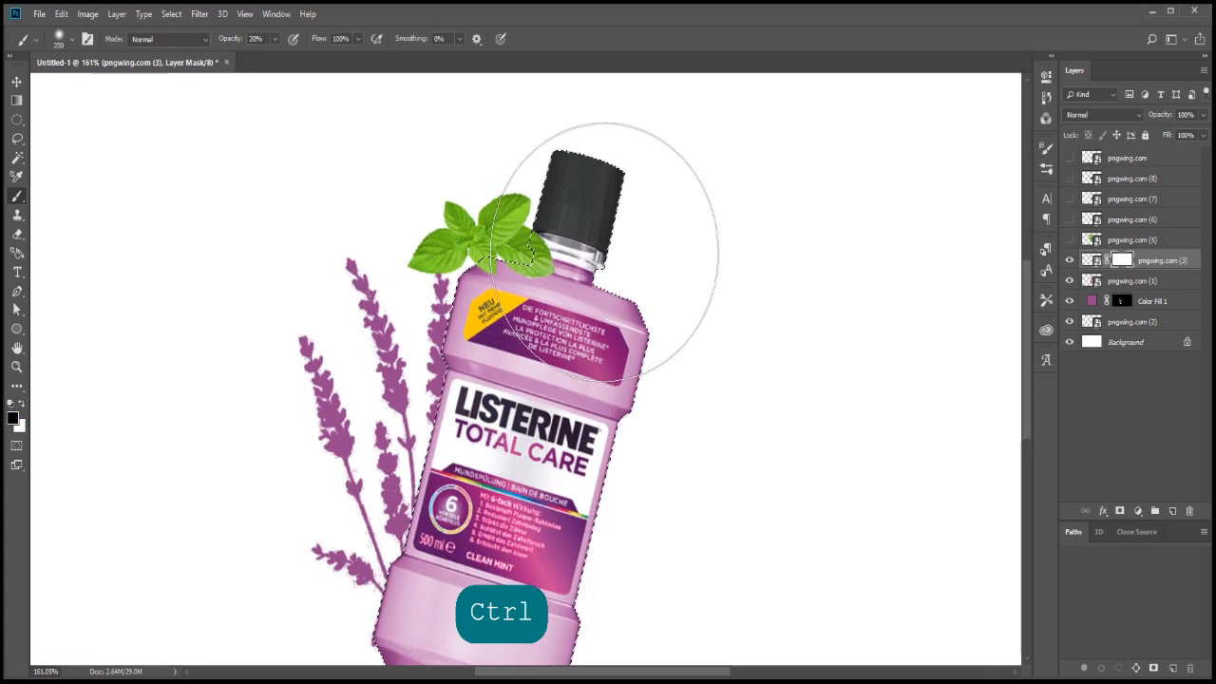
left_click_drag(275, 40, 398, 62)
right_click(247, 220)
left_click(331, 249)
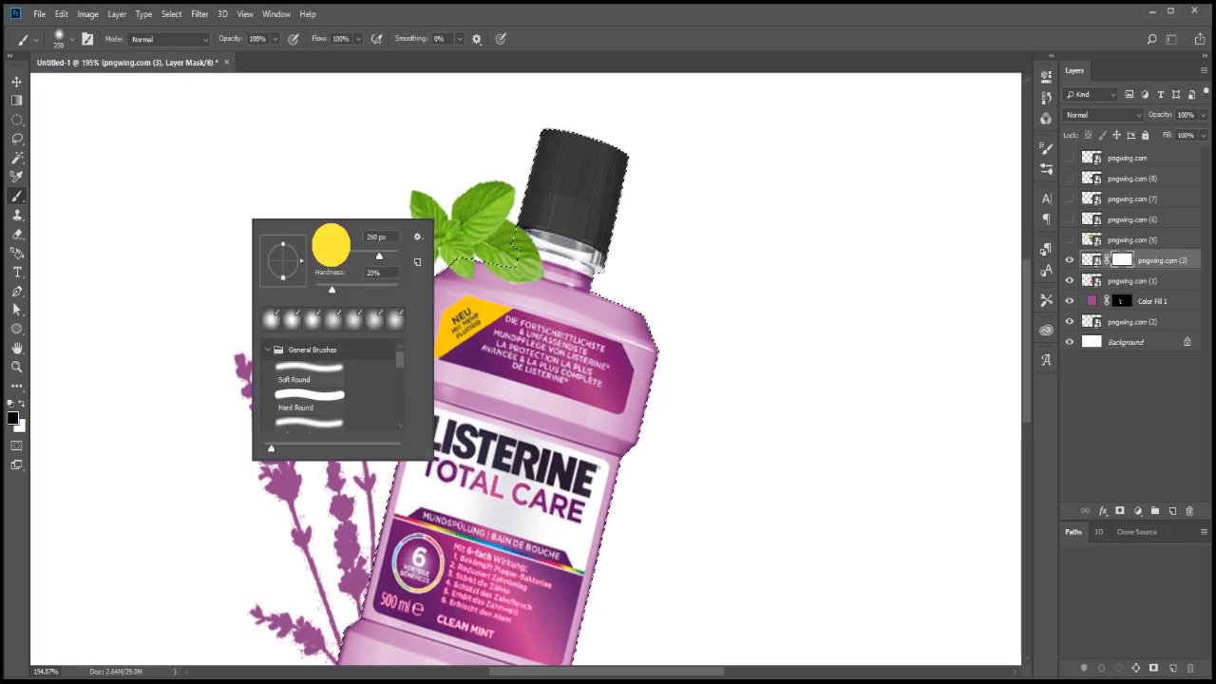
left_click_drag(330, 289, 308, 288)
left_click_drag(492, 280, 528, 287)
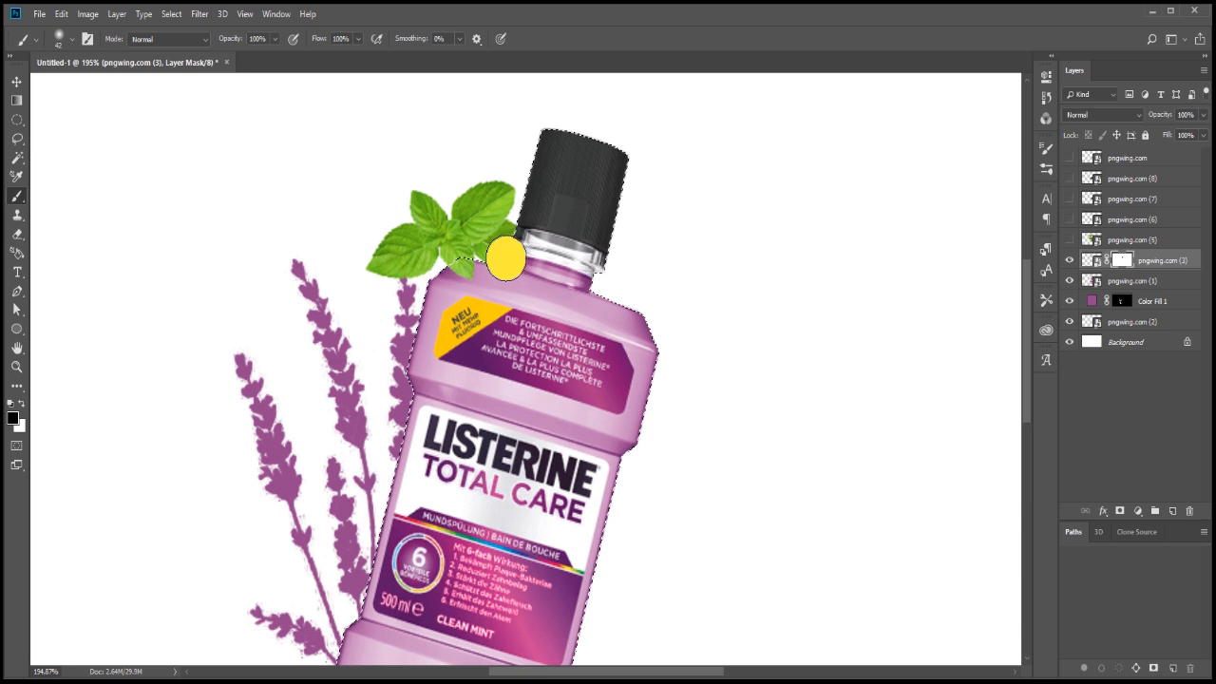
key("ctrl+d")
scroll(604, 302, "down", 4)
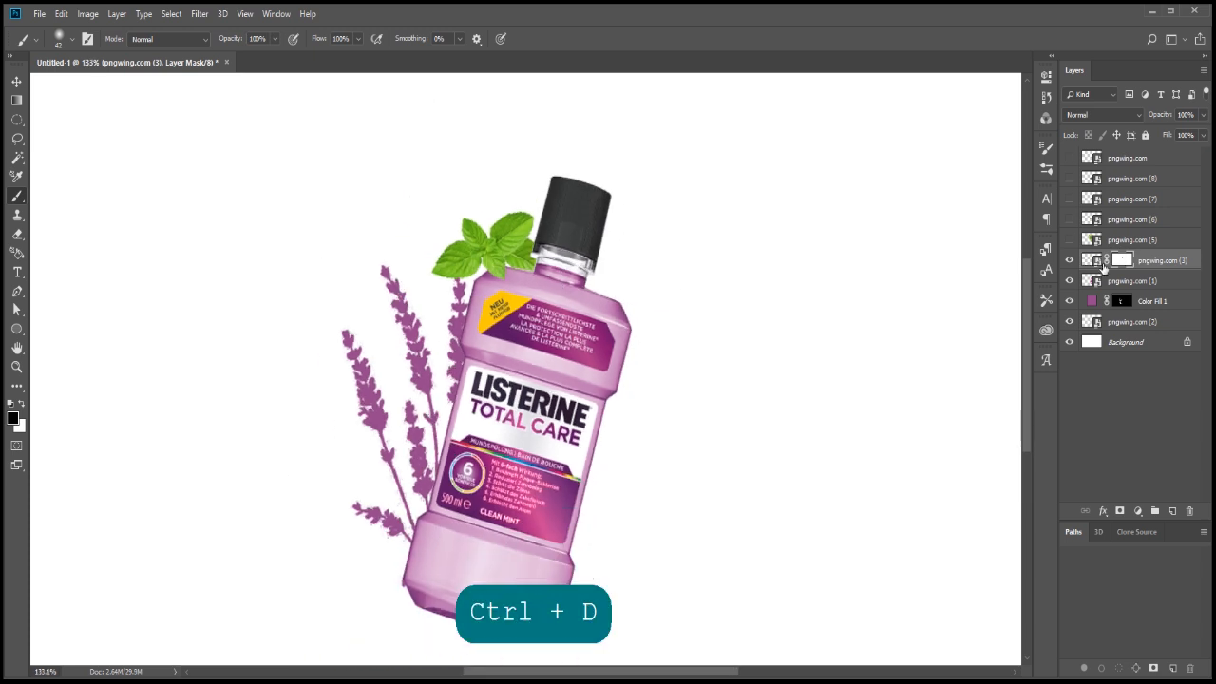
Show the monstera leaf layer pngwing.com (5) and flip it horizontally
left_click(1070, 240)
scroll(650, 343, "down", 4)
key("ctrl+t")
key("Return")
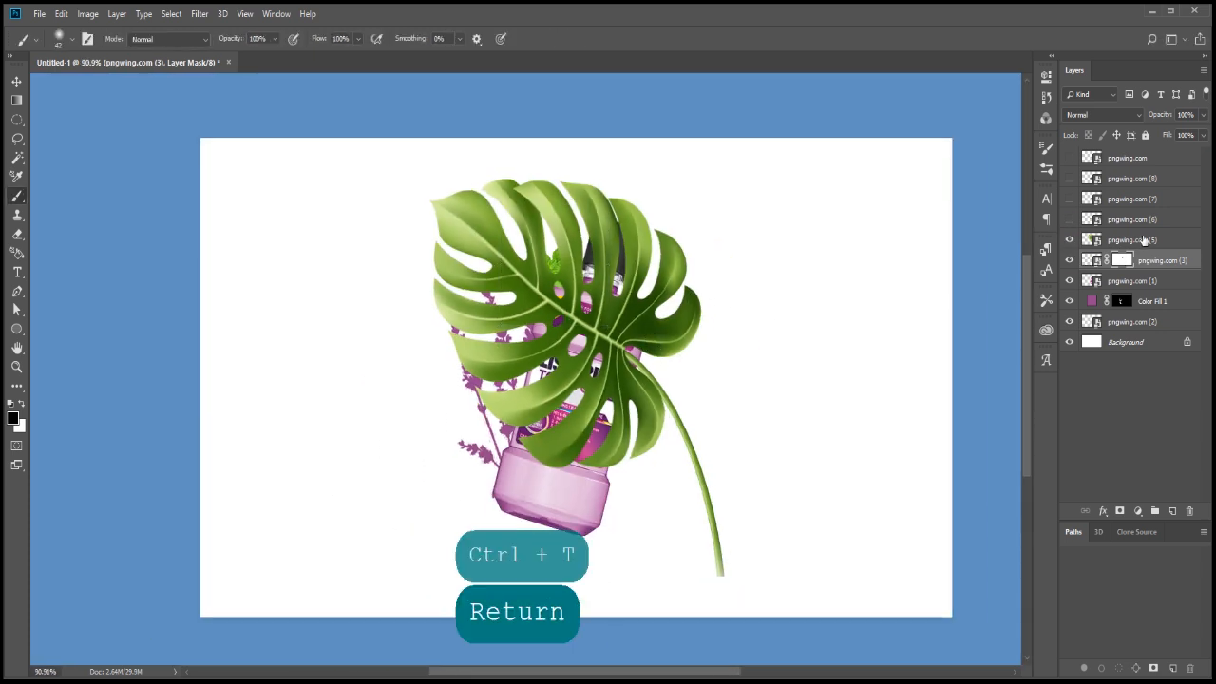
left_click(1130, 240)
key("ctrl+t")
right_click(639, 331)
left_click(708, 498)
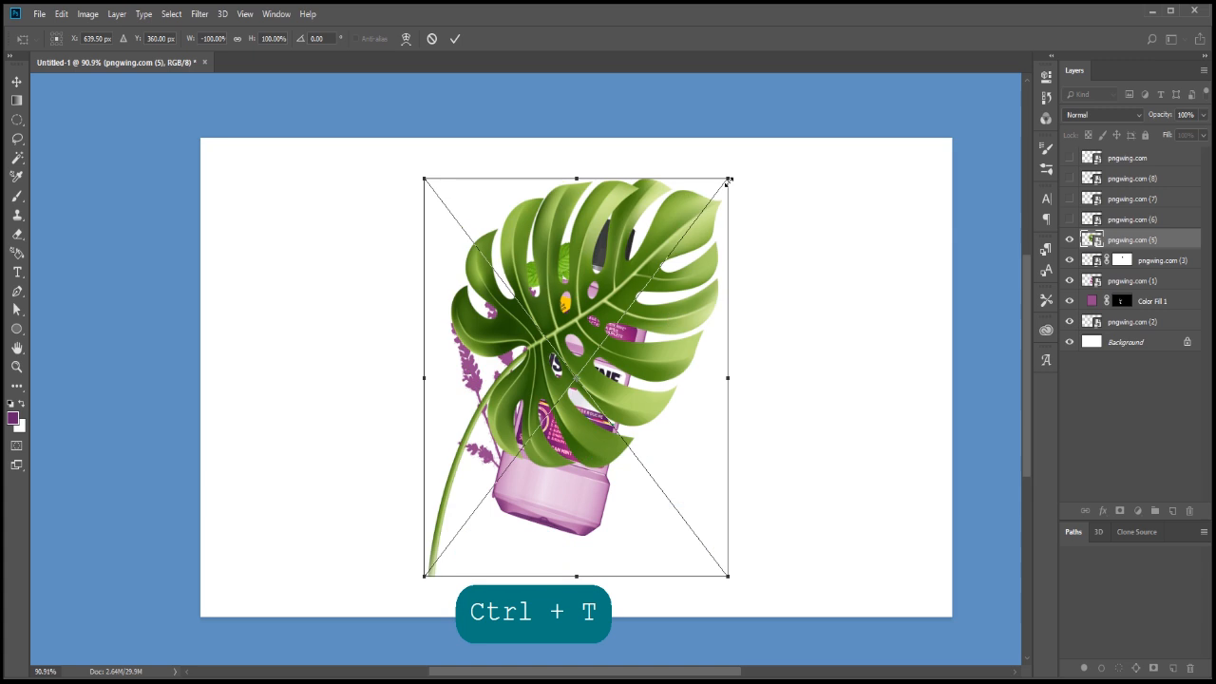
Scale the monstera leaf to about 96%, flip it again and rotate it so its tip points up-right and its stem extends down-left of the bottle
left_click_drag(747, 415, 699, 112)
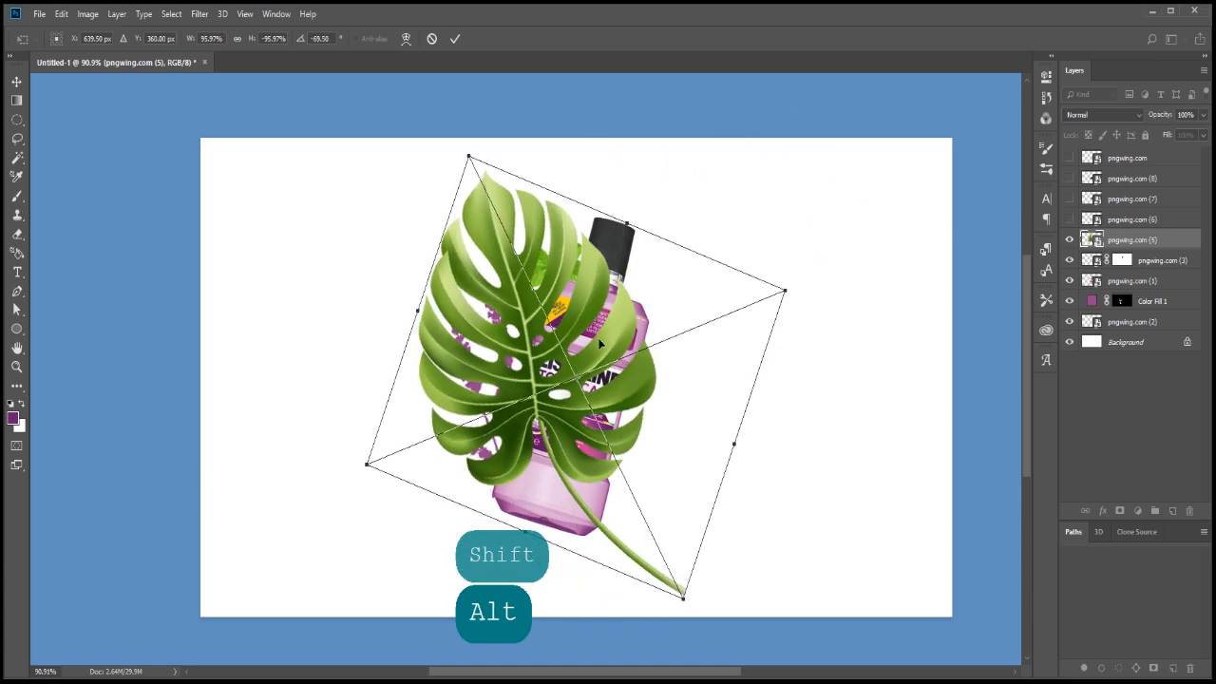
right_click(595, 355)
left_click(643, 532)
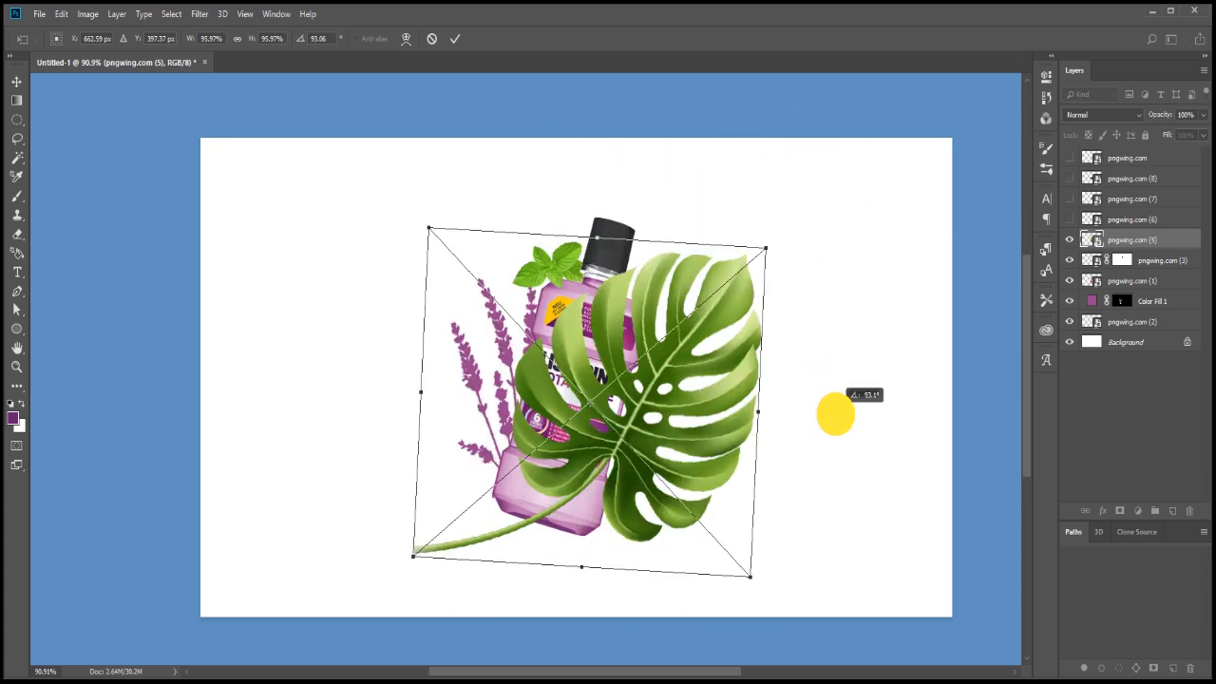
left_click_drag(833, 413, 679, 399)
left_click_drag(710, 242, 788, 348)
key("Return")
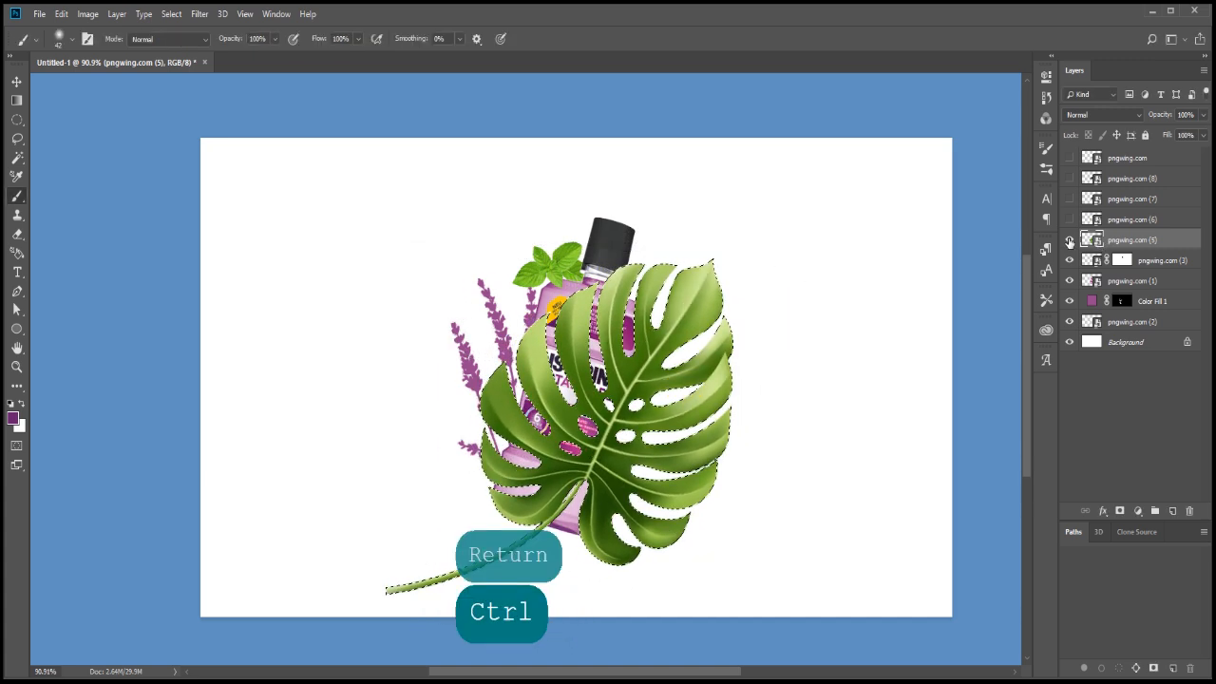
Hide the monstera leaf layer and duplicate Color Fill 1, replacing the copy's mask with one made from the leaf's outline
left_click(1091, 239, "ctrl")
left_click(1069, 240)
left_click(1171, 301)
left_click_drag(1171, 301, 1175, 510)
right_click(1122, 301)
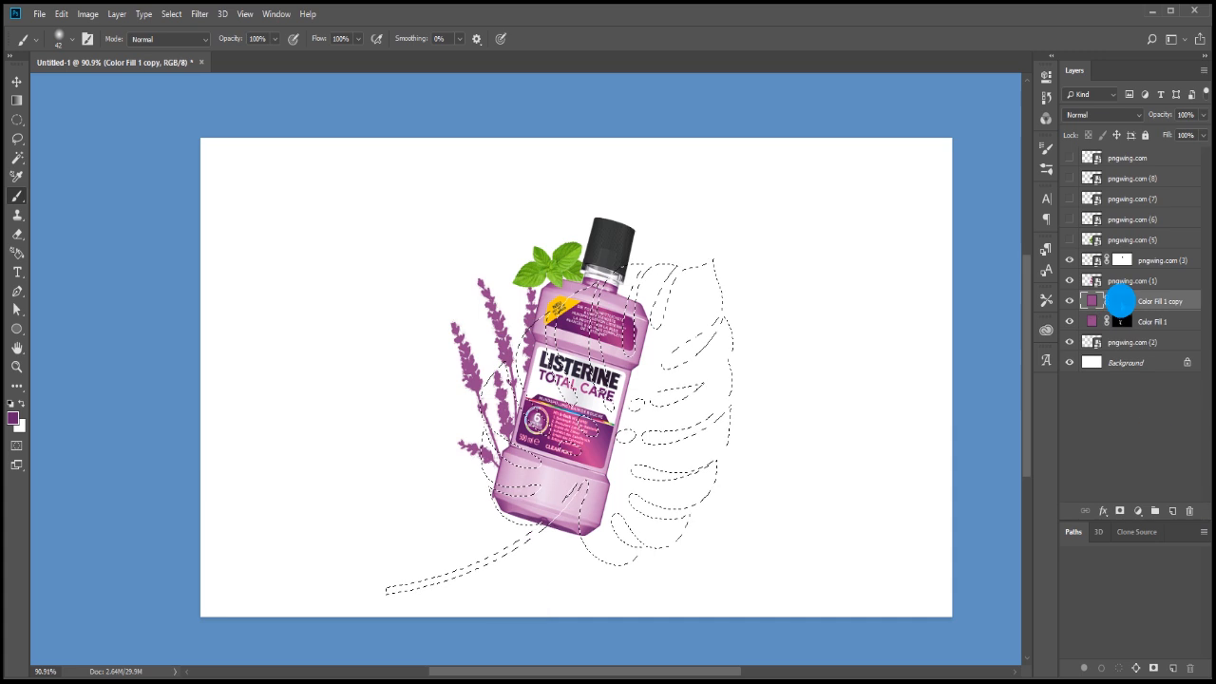
left_click(1135, 326)
left_click(1123, 511)
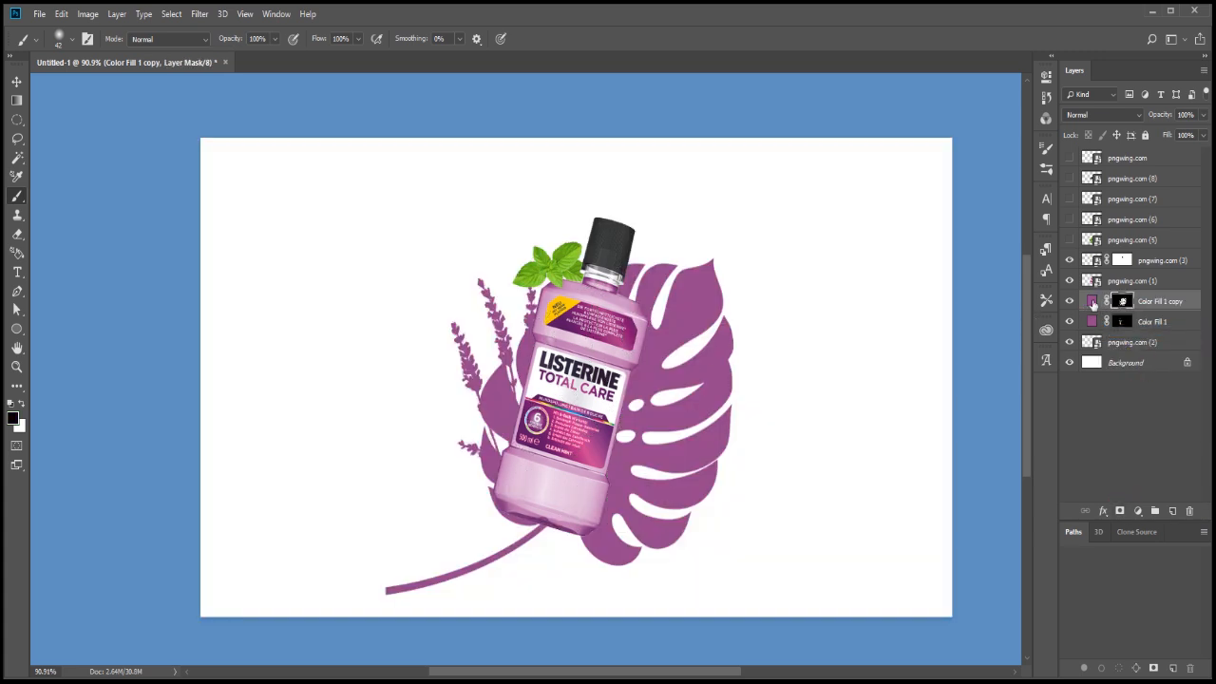
Change the leaf-shaped fill's colour to a darker purple
double_click(1093, 303)
left_click(838, 267)
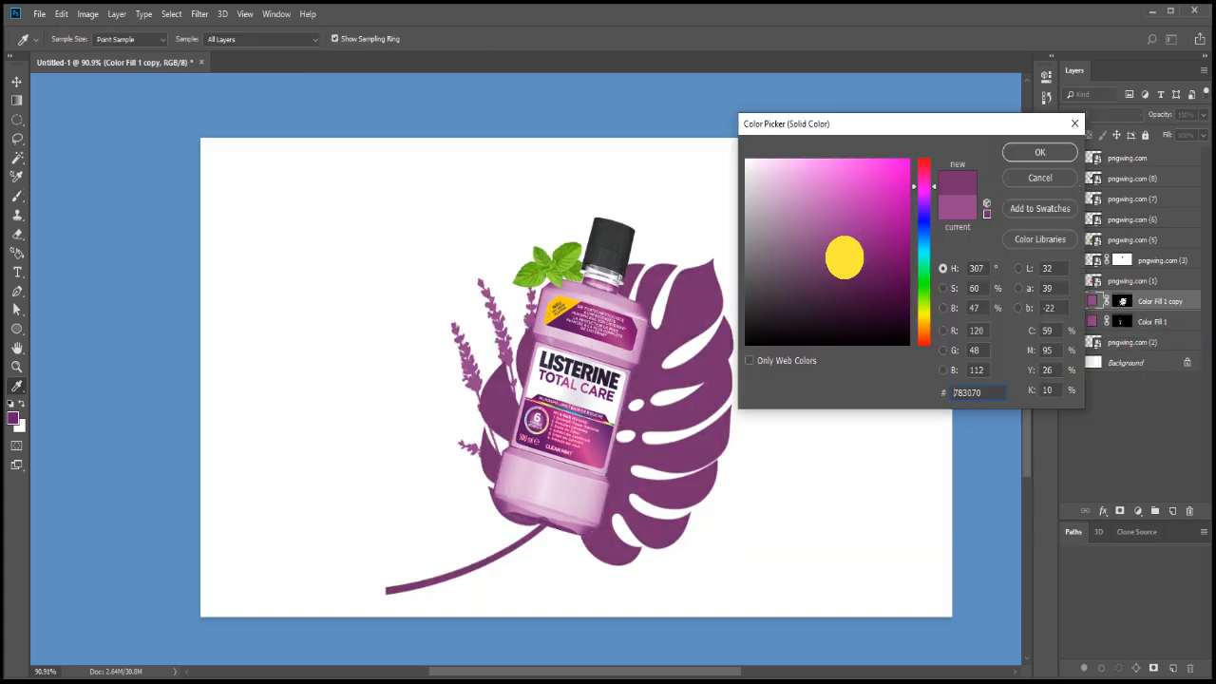
left_click_drag(845, 257, 856, 267)
left_click(1046, 155)
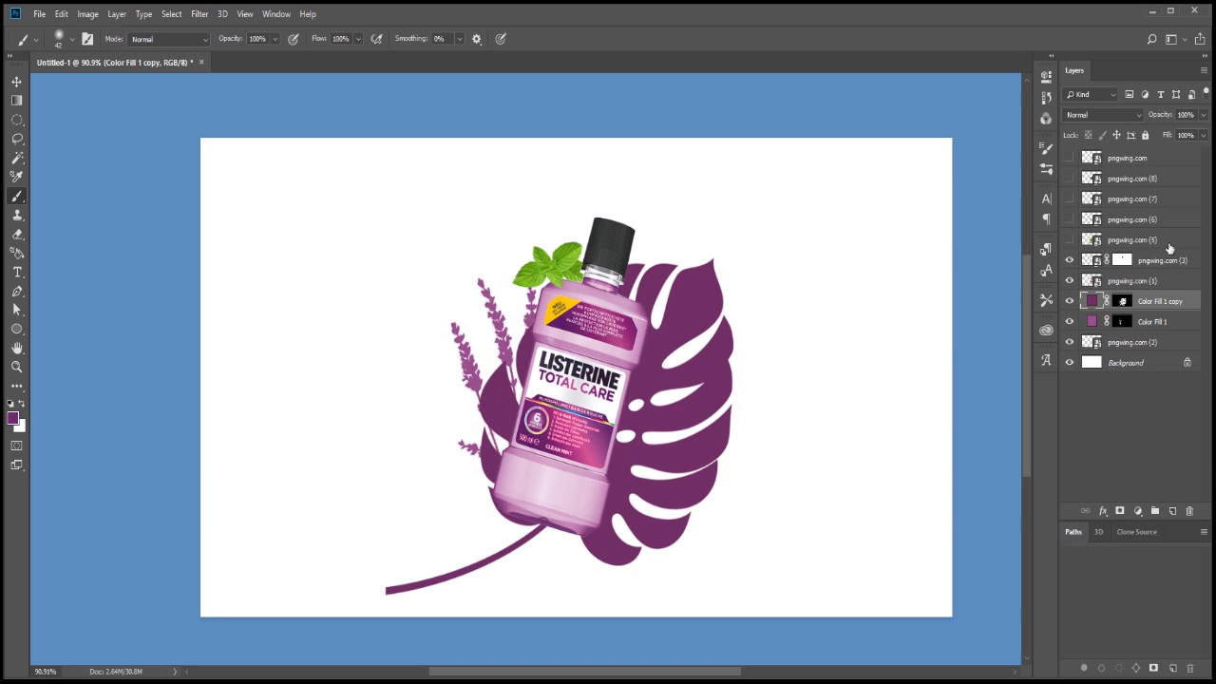
Show layer pngwing.com (6), lasso the mint sprig over the bottle's label and copy it to its own layer, hiding the source layer
left_click(1069, 220)
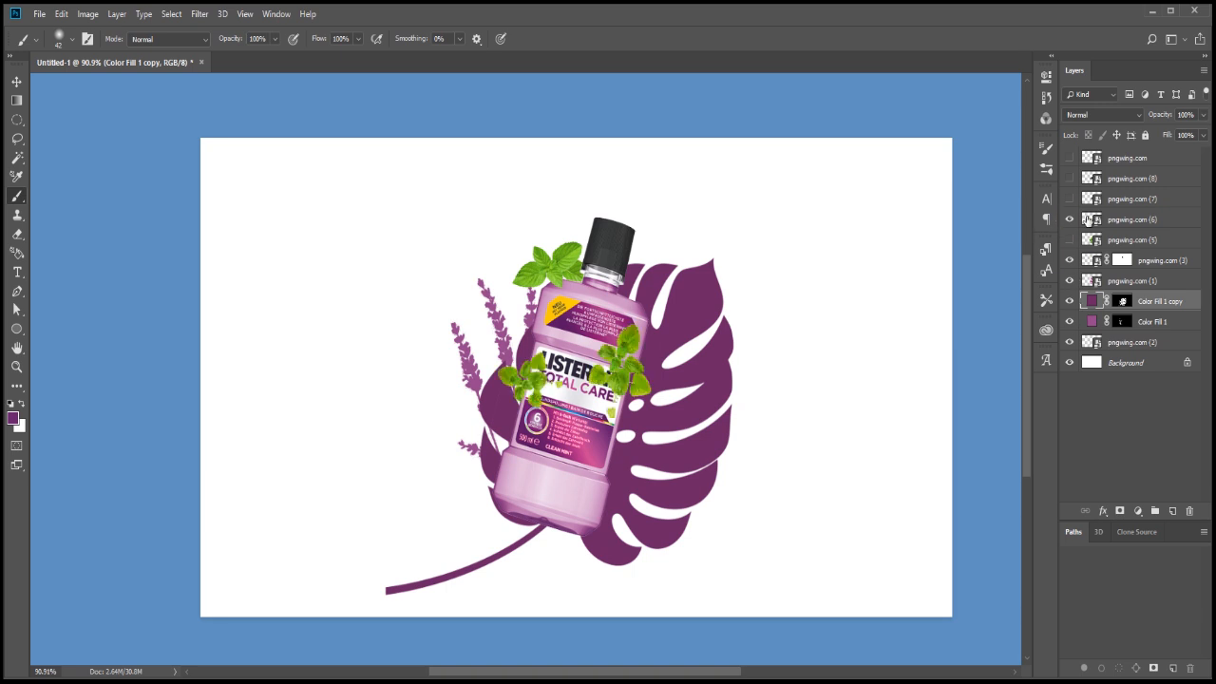
left_click(1131, 220)
left_click(17, 138)
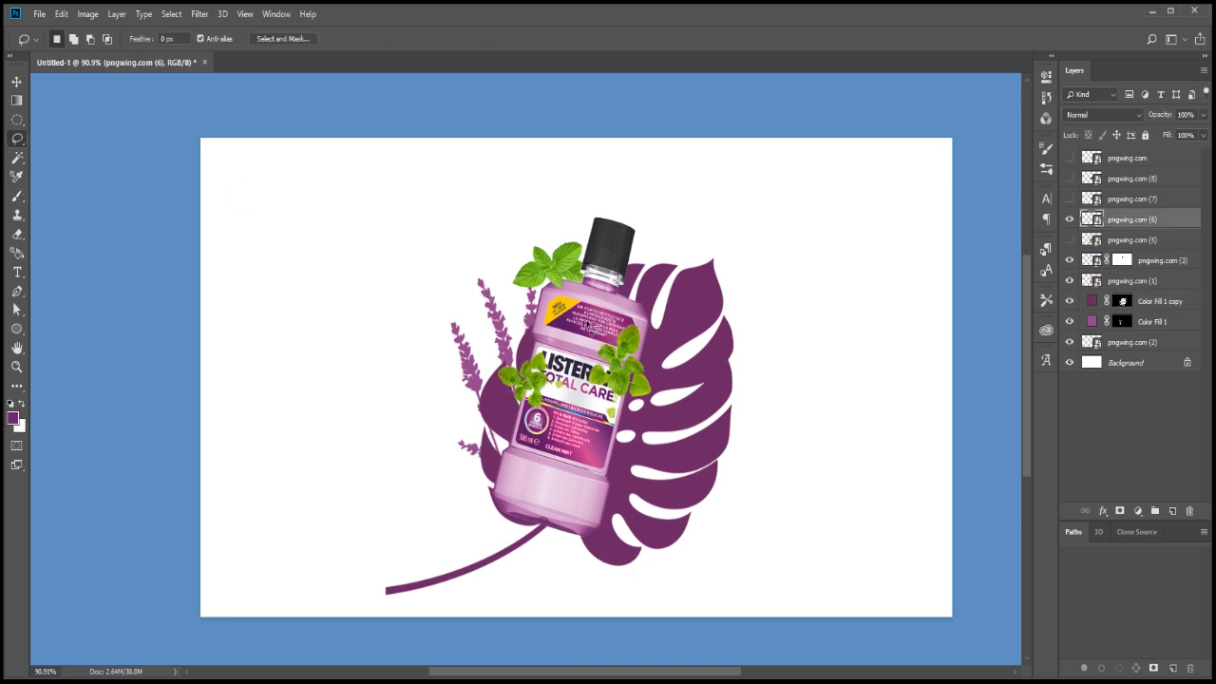
left_click_drag(591, 330, 578, 303)
key("ctrl+j")
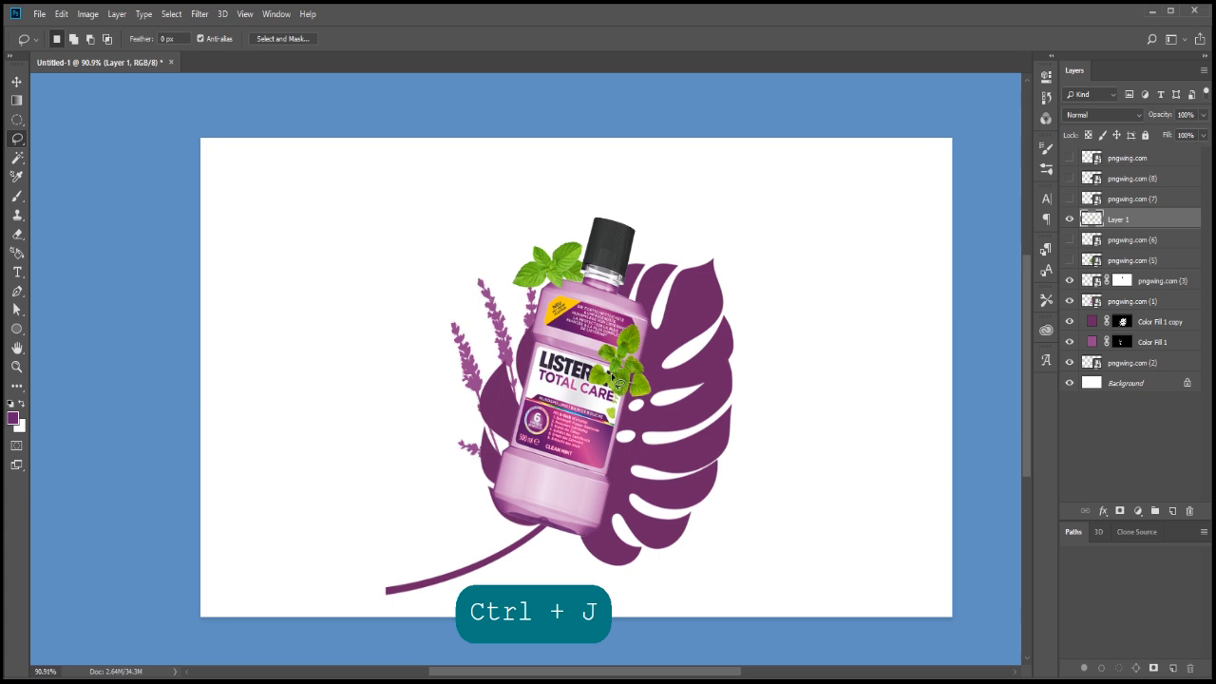
Move the copied mint sprig to the bottle's lower left side, rotate it roughly 90° counter-clockwise and place its layer beneath the bottle
key("v")
left_click_drag(616, 380, 479, 471)
scroll(484, 462, "up", 3)
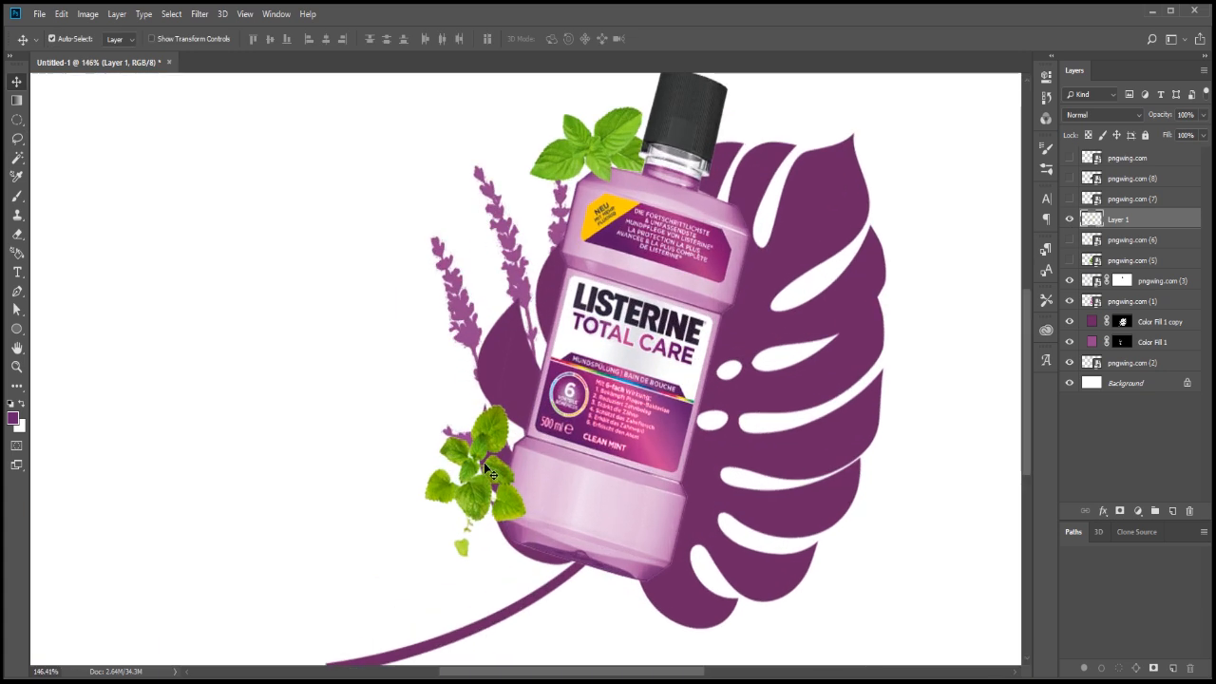
key("ctrl+t")
left_click_drag(623, 456, 518, 461)
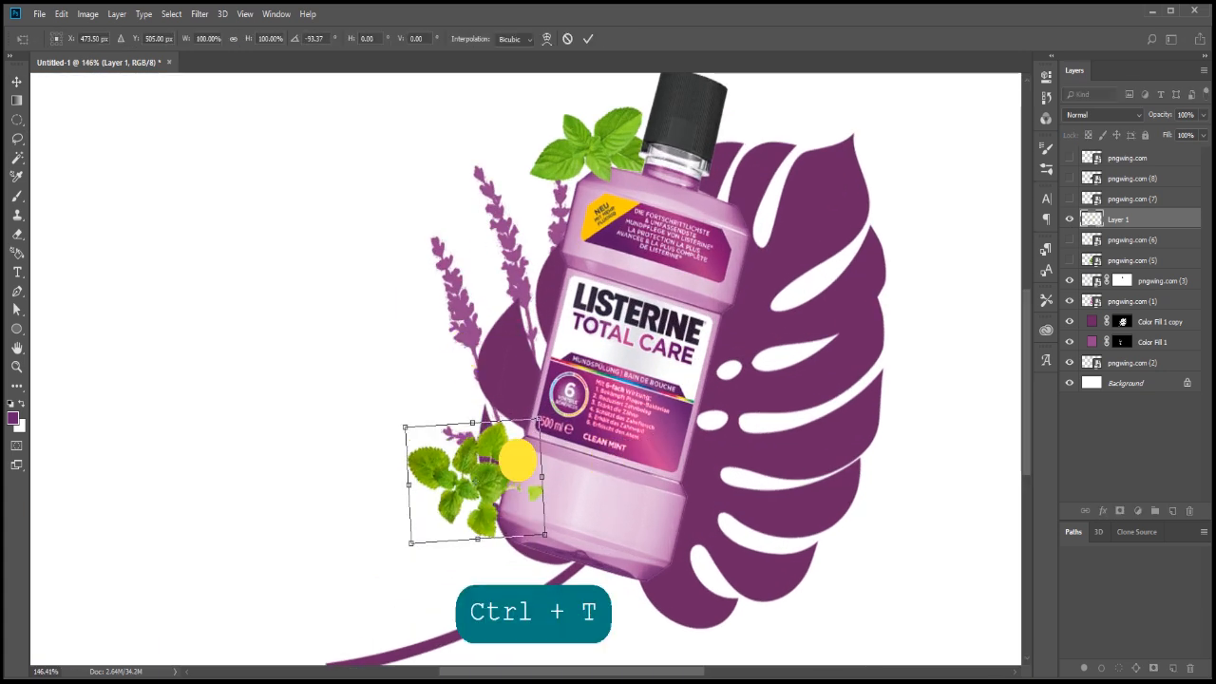
key("Return")
left_click_drag(1188, 220, 1172, 298)
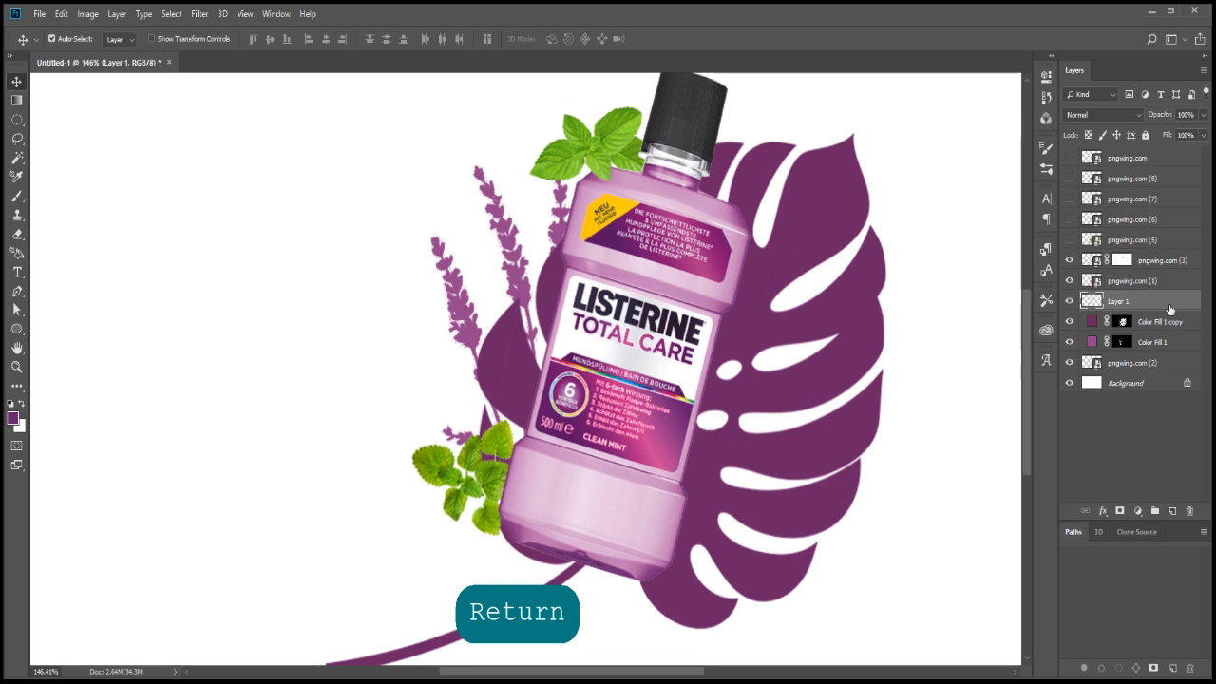
Show the dark berries layer pngwing.com (7), scale it to about 65% and place it over the mint leaves beside the cap
left_click(1070, 219)
left_click(1070, 219)
left_click(1070, 199)
left_click(1095, 198)
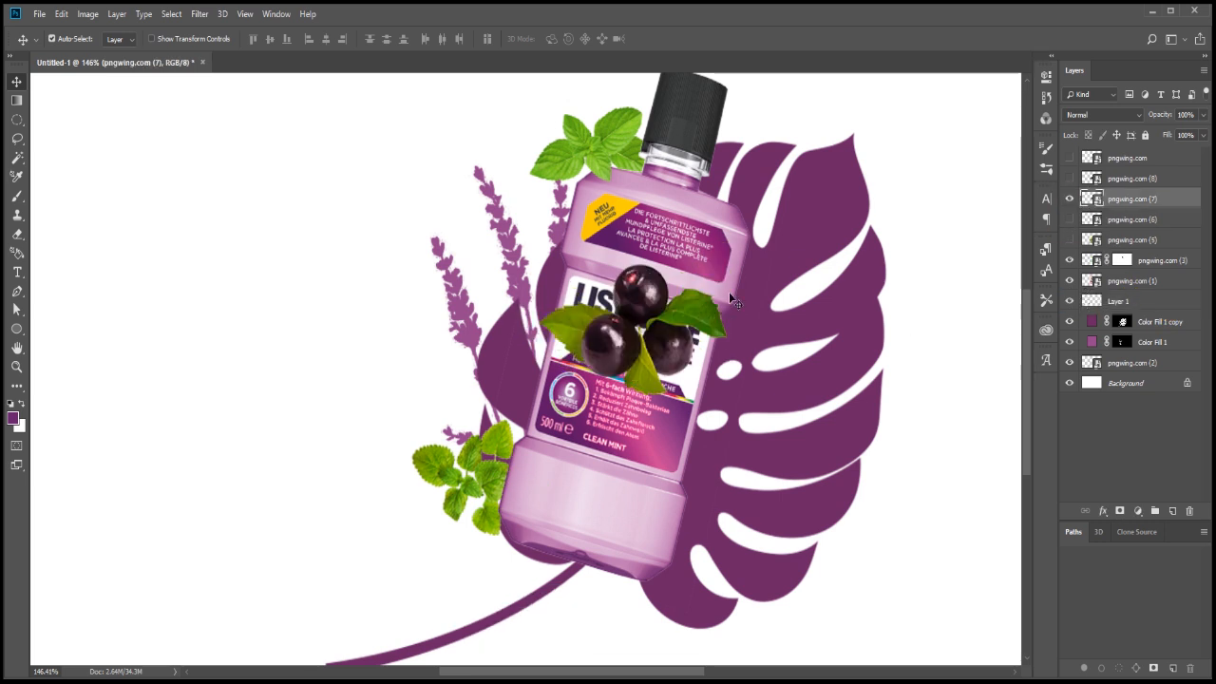
scroll(729, 291, "down", 1)
key("ctrl+t")
left_click_drag(685, 296, 652, 148)
left_click_drag(712, 97, 674, 125)
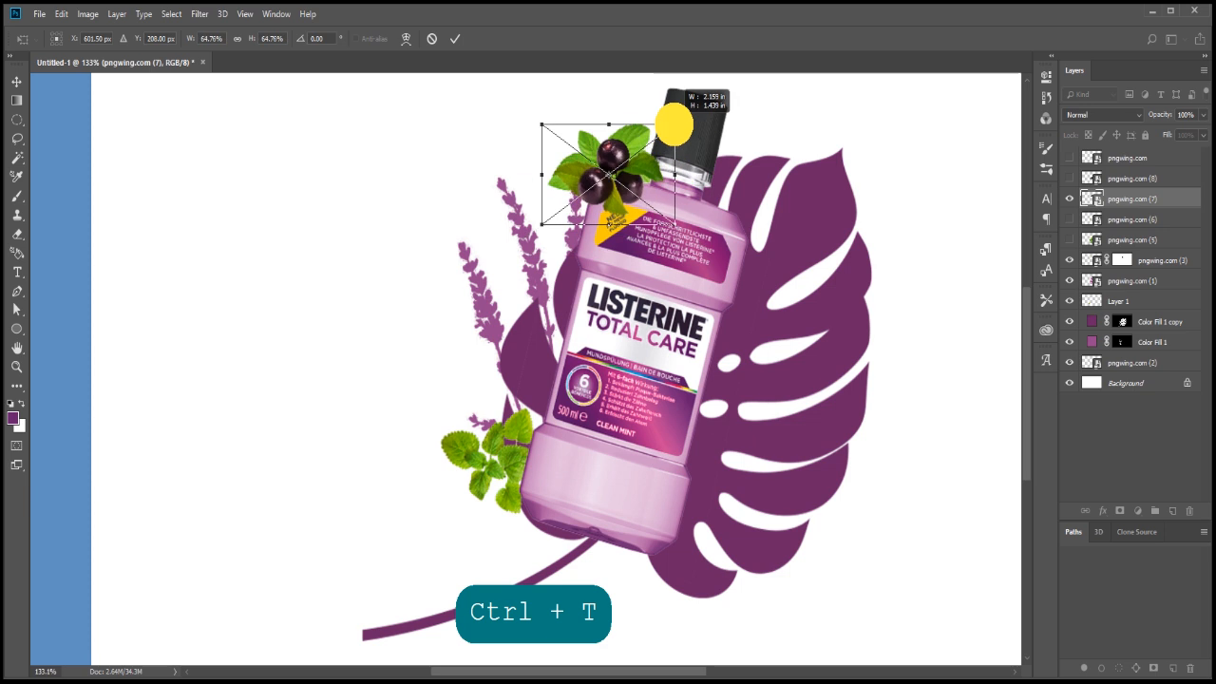
mouse_move(645, 181)
left_mouse_down()
mouse_move(617, 216)
mouse_move(635, 157)
mouse_move(654, 160)
left_mouse_up()
scroll(637, 162, "up", 2)
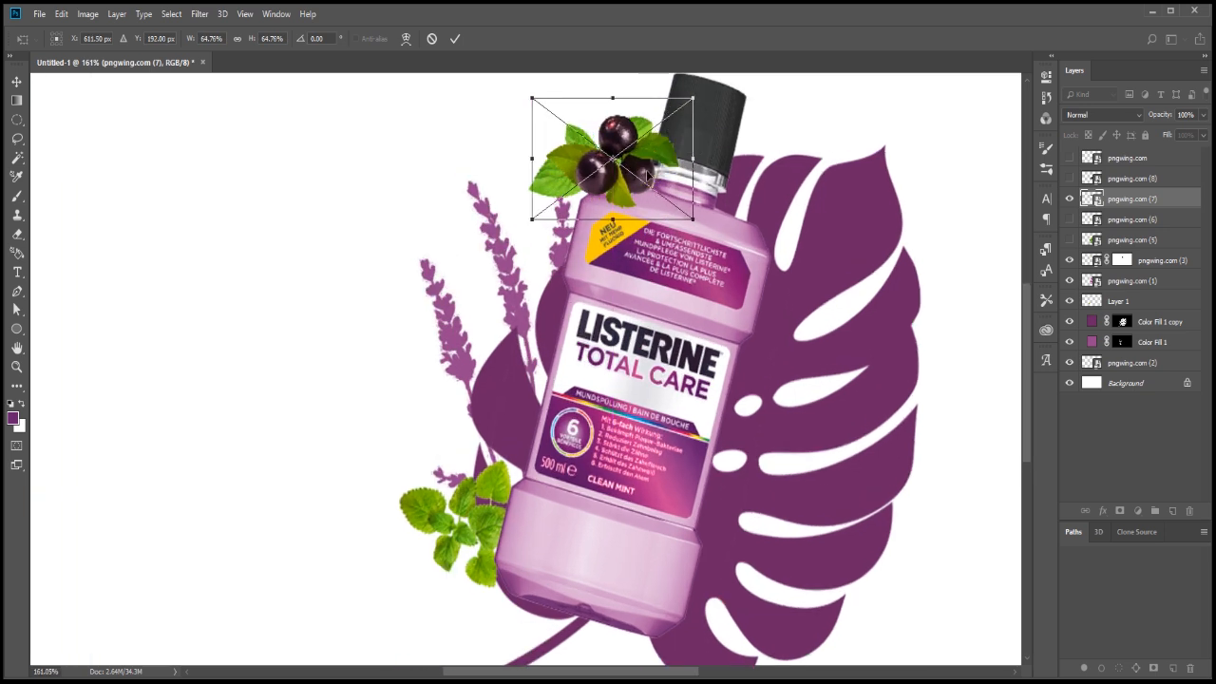
right_click(650, 176)
left_click(636, 139)
key("Return")
Brighten the berries with Curves, raising RGB from input 60 to output 91, Green from about 73 to 89 and Blue from about 58 to 82
key("ctrl+m")
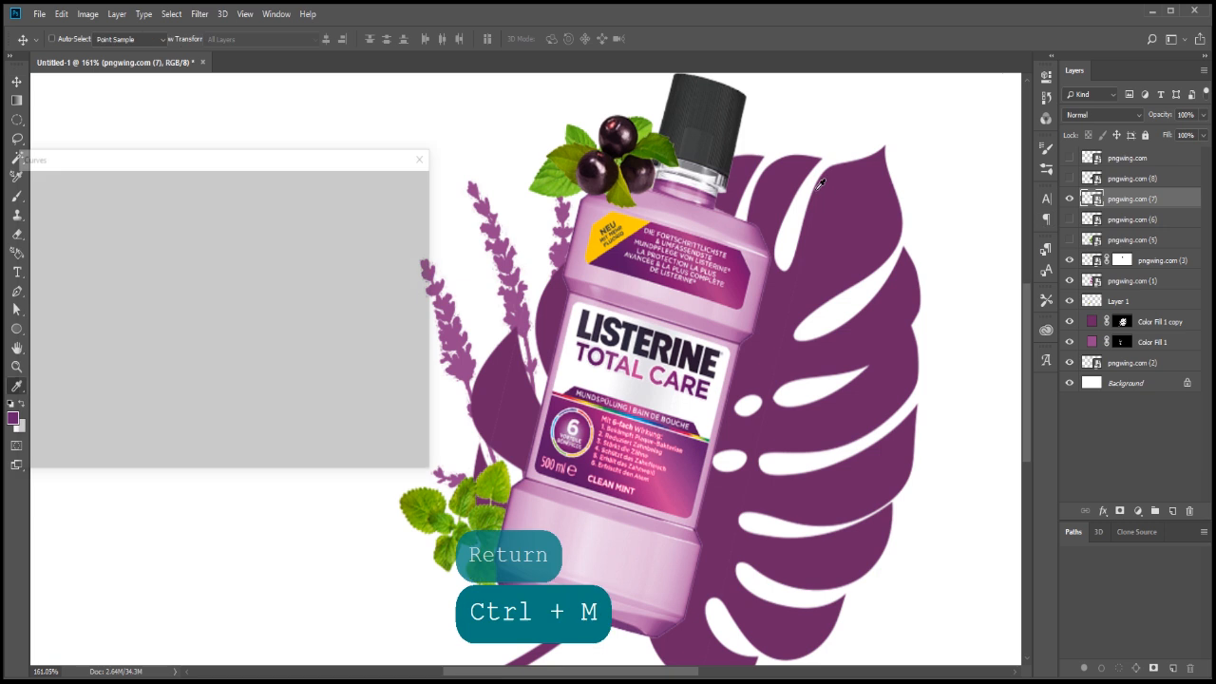
left_click_drag(188, 350, 187, 328)
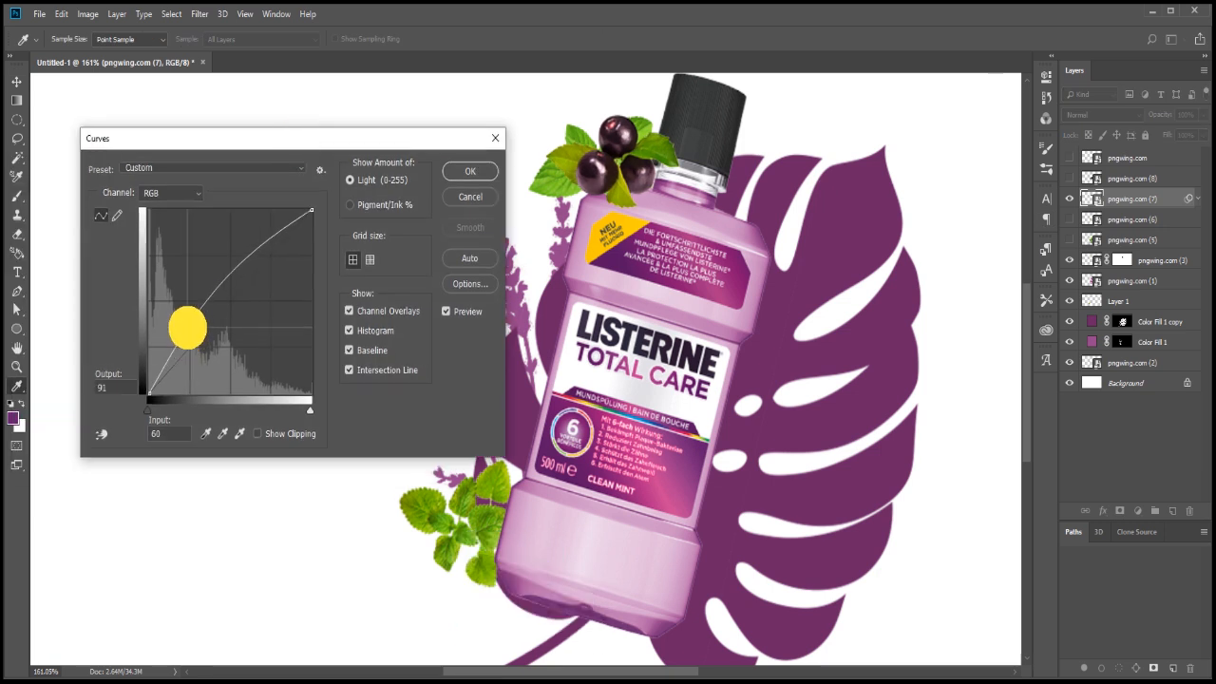
left_click(171, 192)
left_click(176, 228)
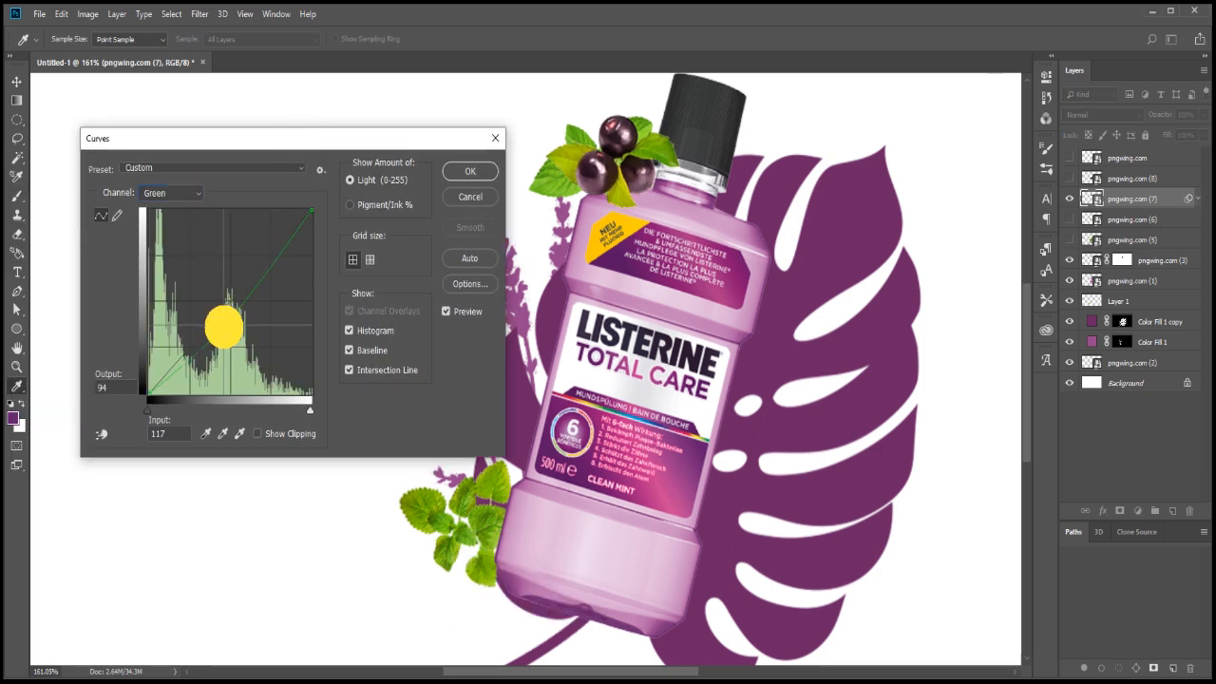
left_click_drag(219, 328, 196, 331)
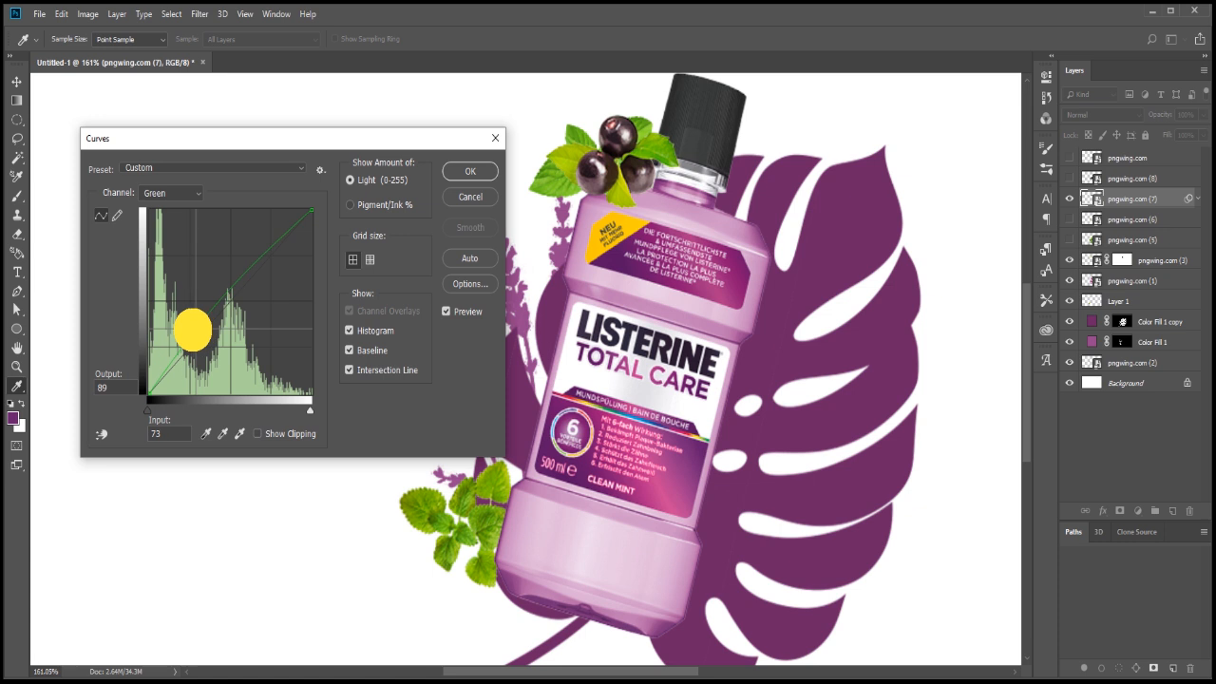
left_click(176, 213)
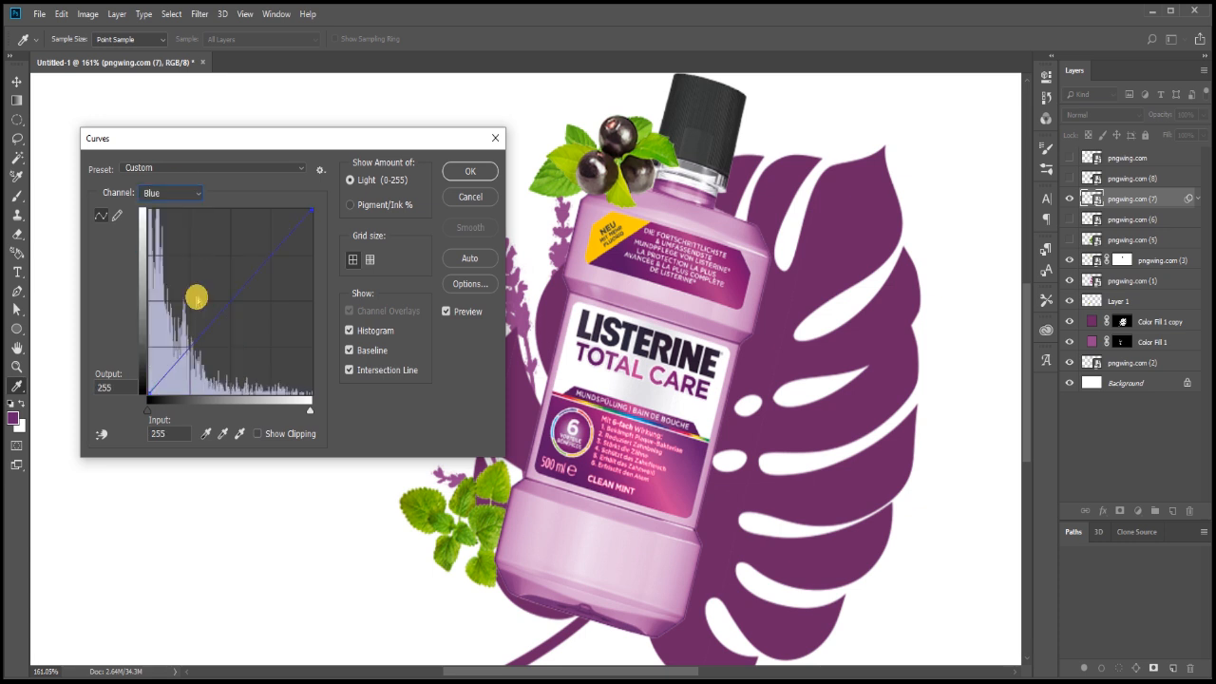
left_click_drag(182, 331, 181, 340)
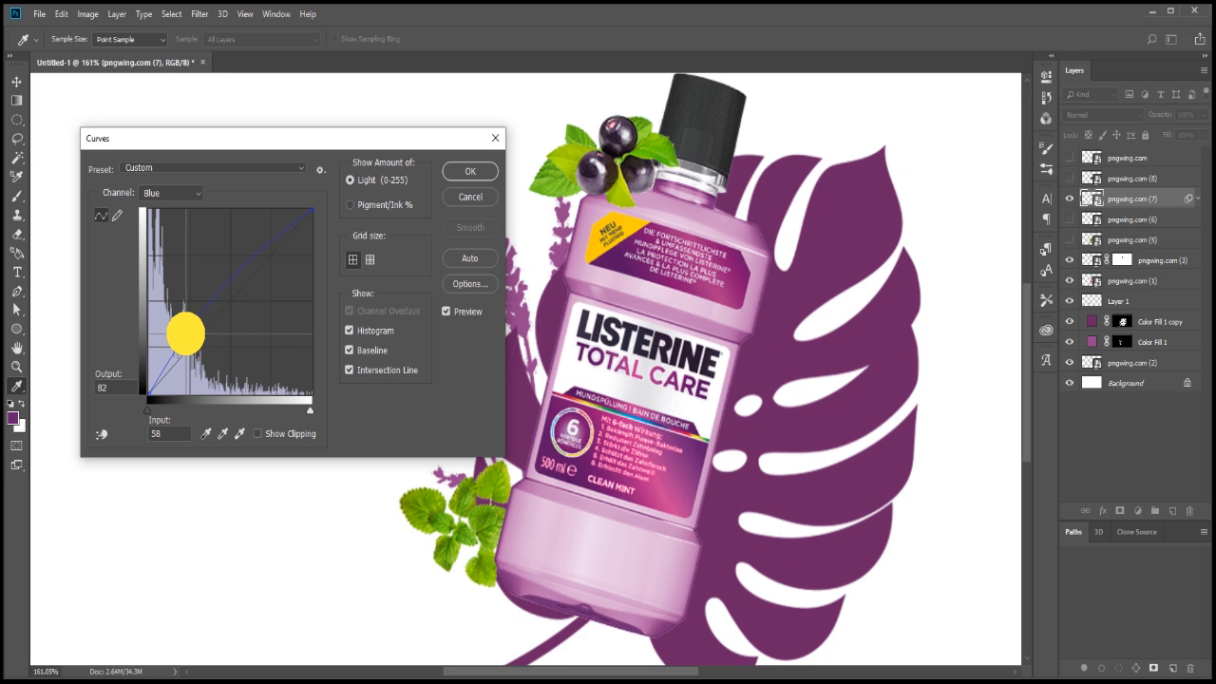
left_click(470, 172)
Show the blackcurrant layer pngwing.com (8), rotate it about -51°, scale it to about 63% and place it at the bottle's lower right edge
key("v")
key("ctrl+1")
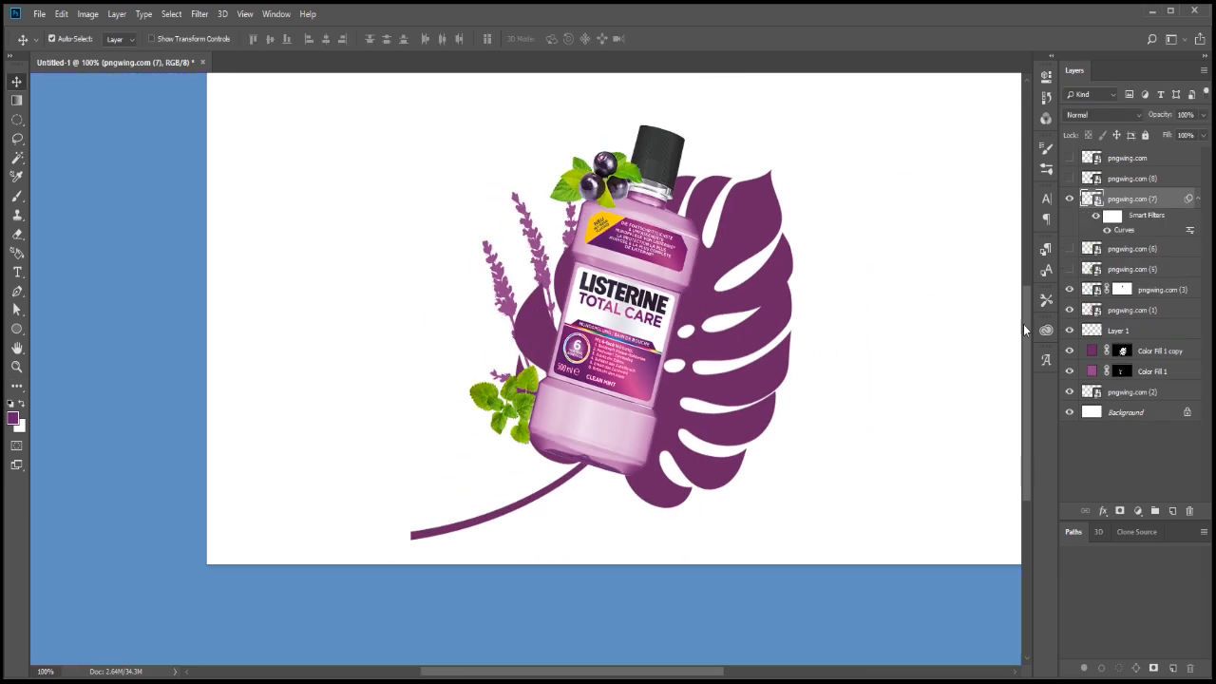
left_click(1070, 178)
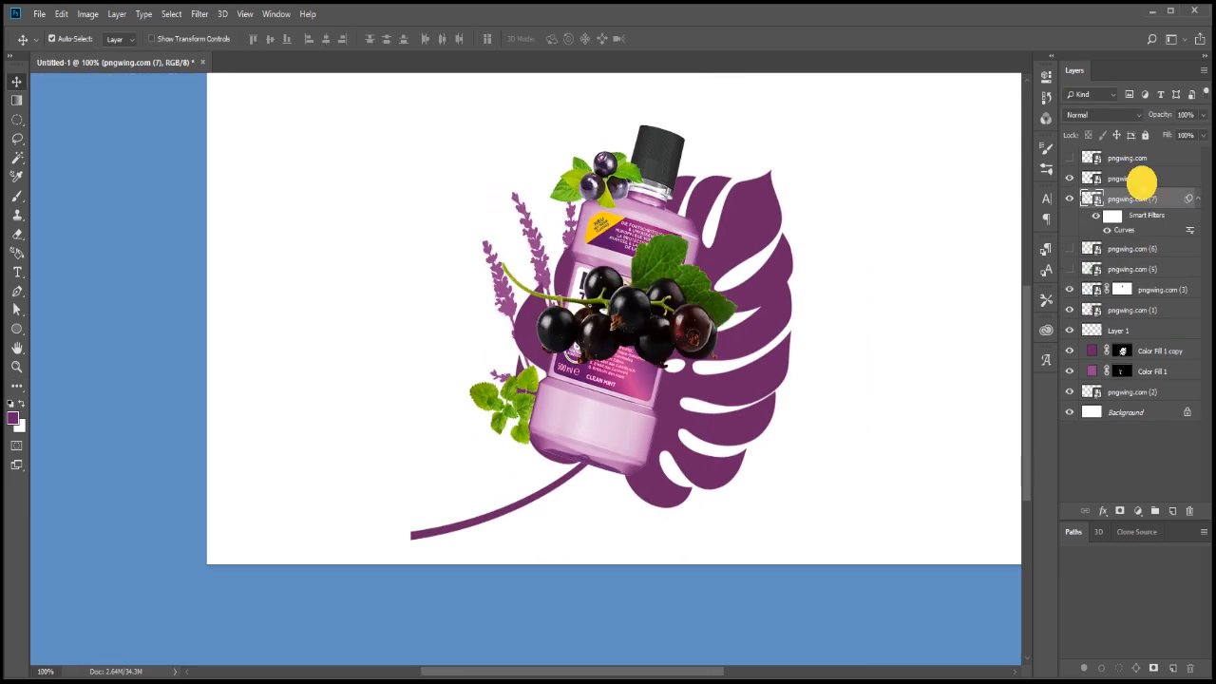
left_click(1142, 182)
key("ctrl+t")
left_click_drag(818, 314, 747, 152)
left_click_drag(635, 245, 741, 328)
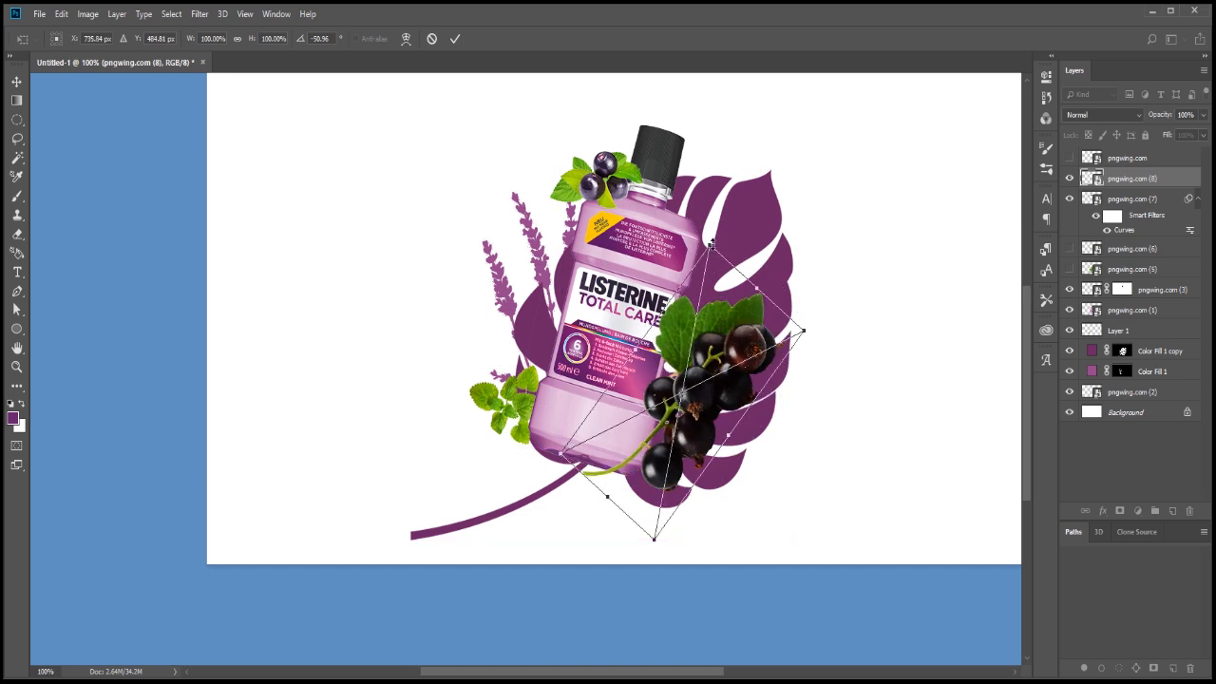
left_click_drag(757, 286, 703, 366)
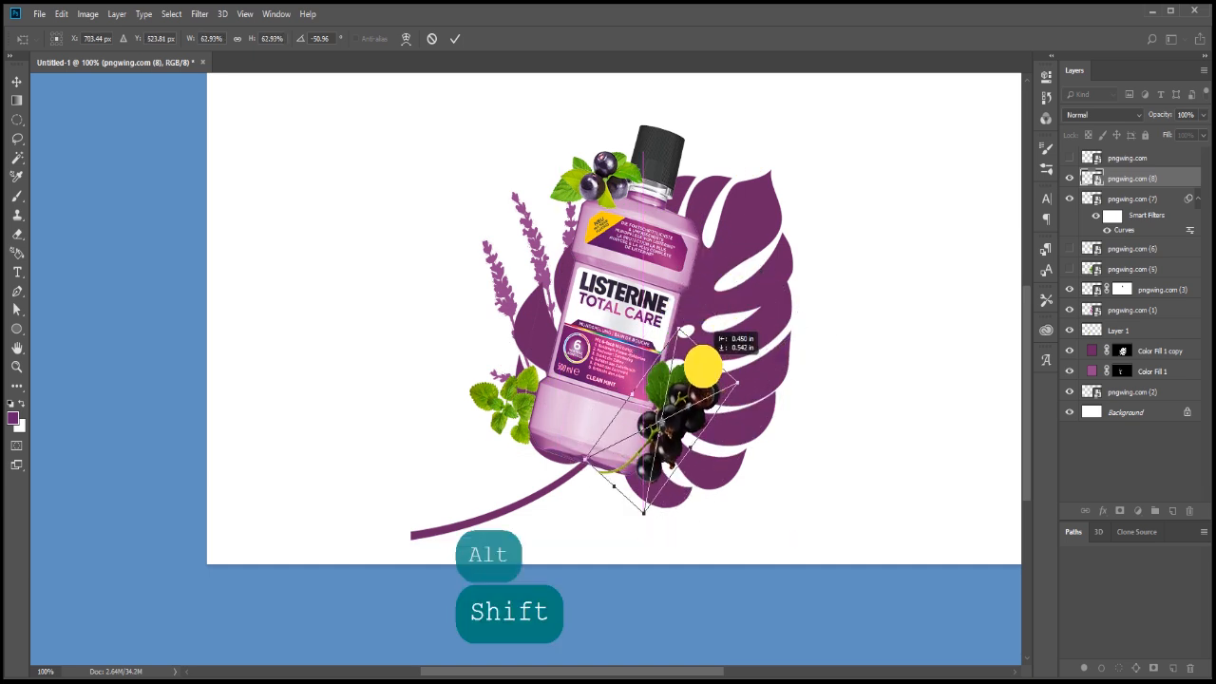
key("Return")
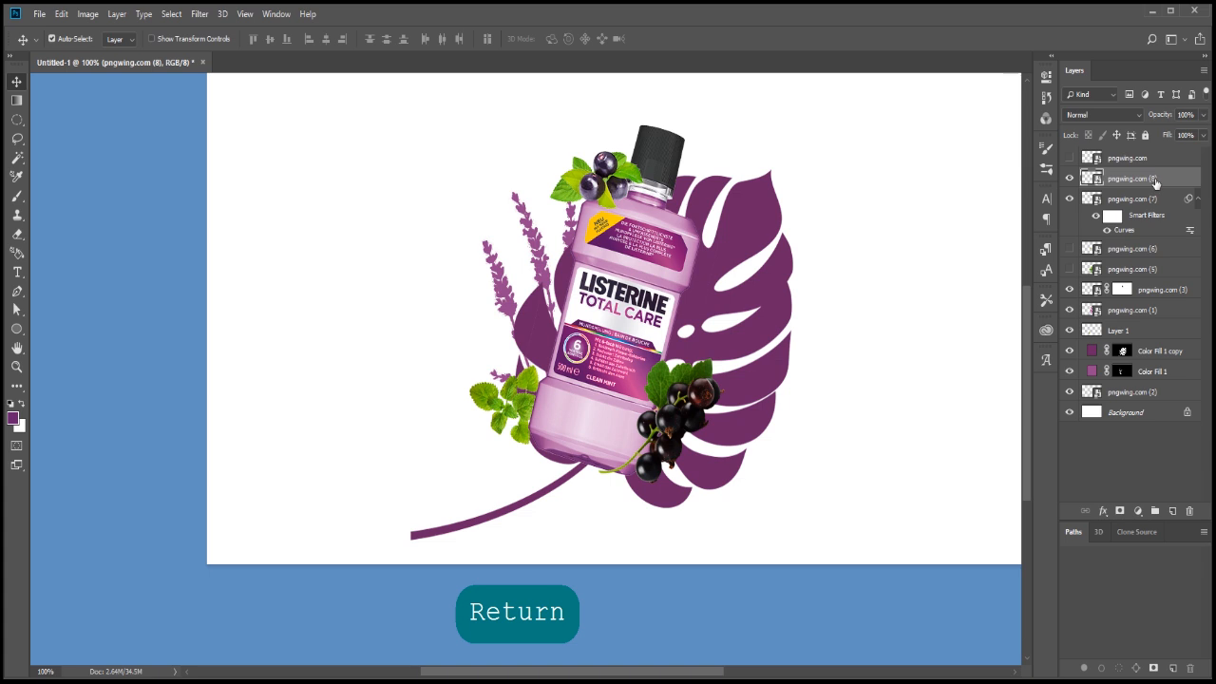
Place the blackcurrant layer beneath the bottle layer and shift the cluster slightly upward along the bottle's right edge
left_click_drag(1156, 180, 1144, 321)
scroll(681, 441, "up", 3)
key("v")
left_click_drag(681, 406, 686, 376)
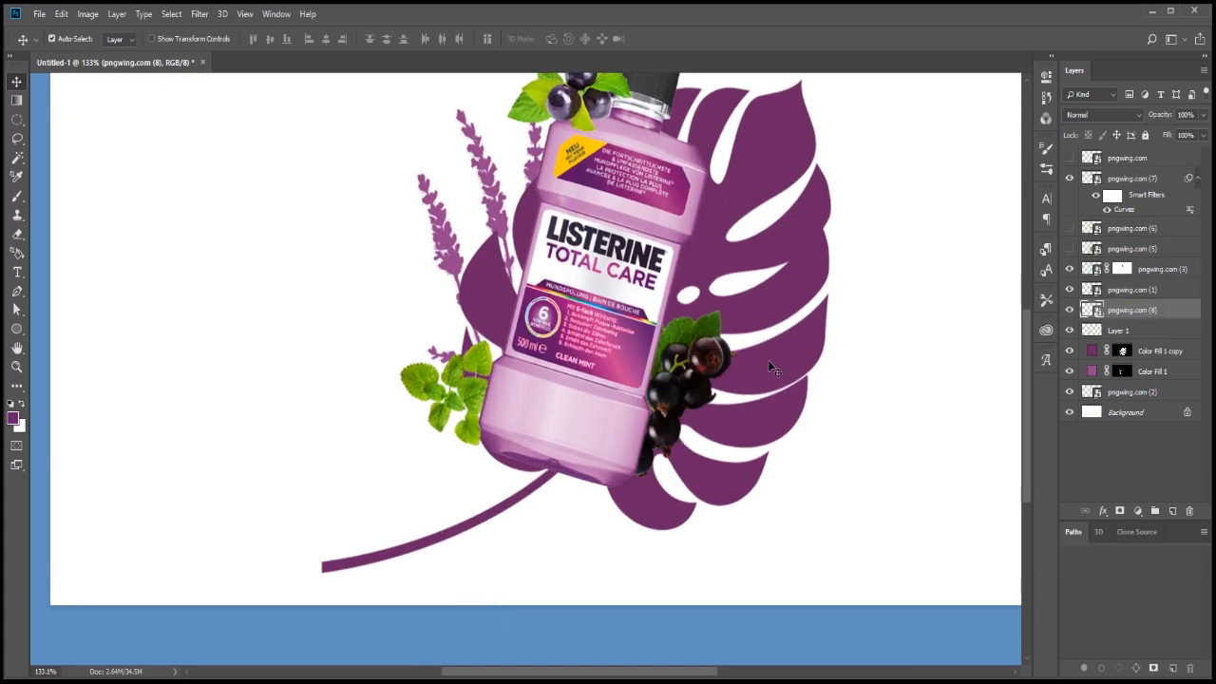
Duplicate the Color Fill 1 copy layer, replace its mask with the blackcurrants' outline and apply a 10-pixel Gaussian Blur to the mask
left_click(1092, 310, "ctrl")
left_click_drag(1156, 353, 1174, 513)
right_click(1122, 355)
left_click(1143, 381)
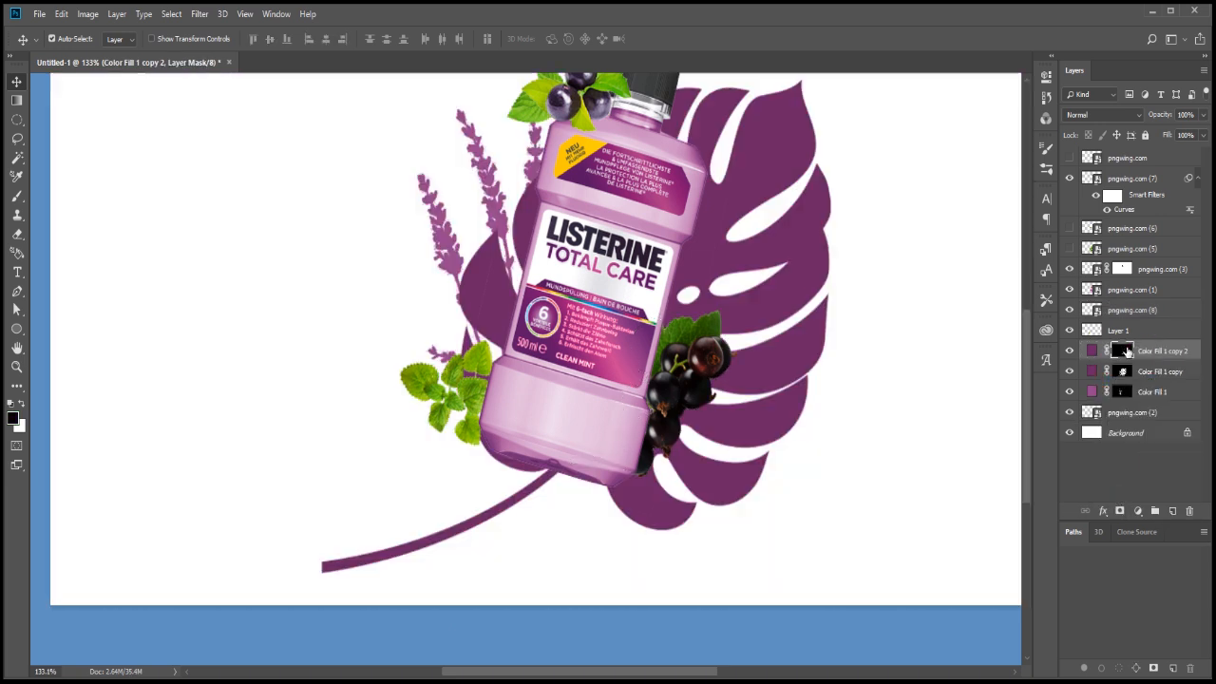
left_click(199, 14)
mouse_move(228, 180)
left_click(388, 233)
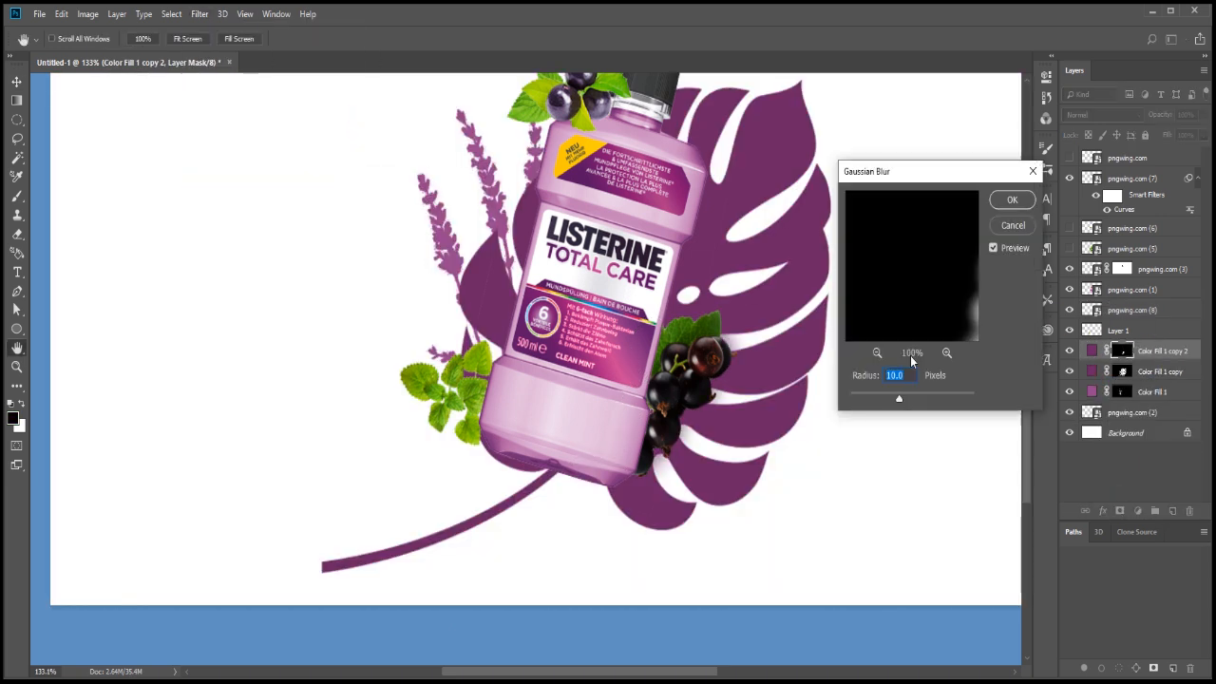
key("Return")
Place the blurred colour fill directly beneath the blackcurrants, shift it to the right and set its blend mode to Multiply
left_click_drag(1162, 352, 1161, 323)
key("v")
key("shift+Right")
key("shift+Right")
left_click(1110, 115)
left_click(1119, 248)
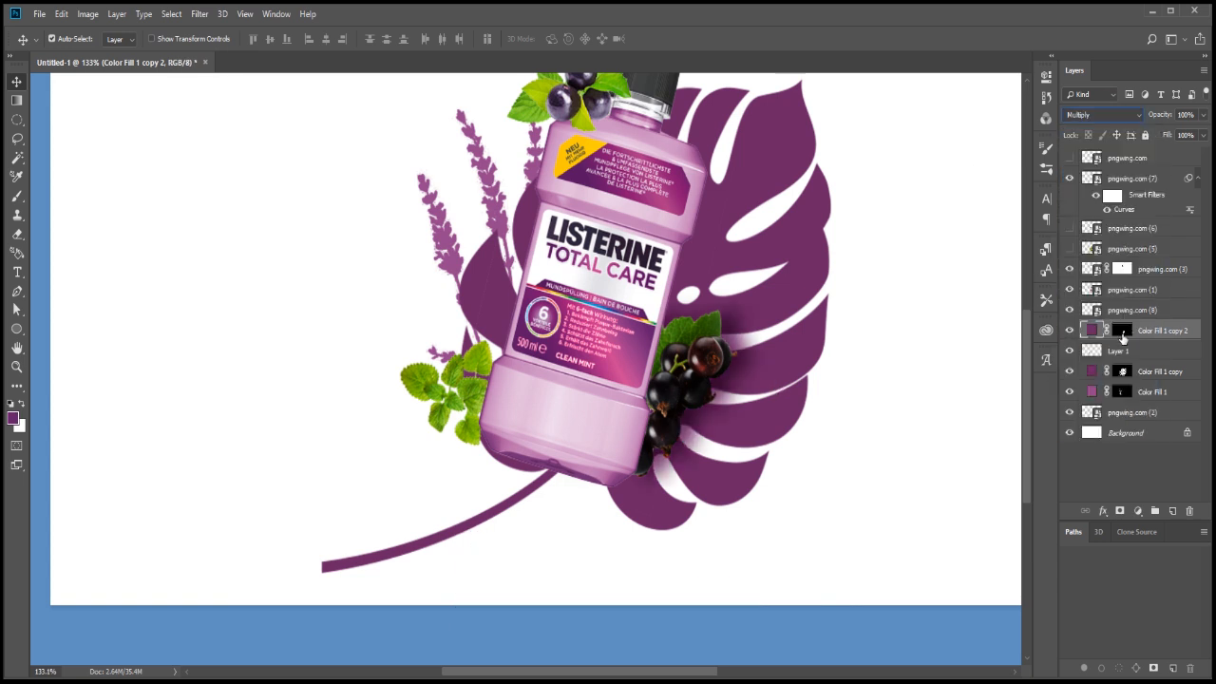
Replace the shadow fill's mask with a fresh one from the blackcurrants' outline and apply a 5-pixel Gaussian Blur to it
key("shift")
left_click(1092, 307, "ctrl")
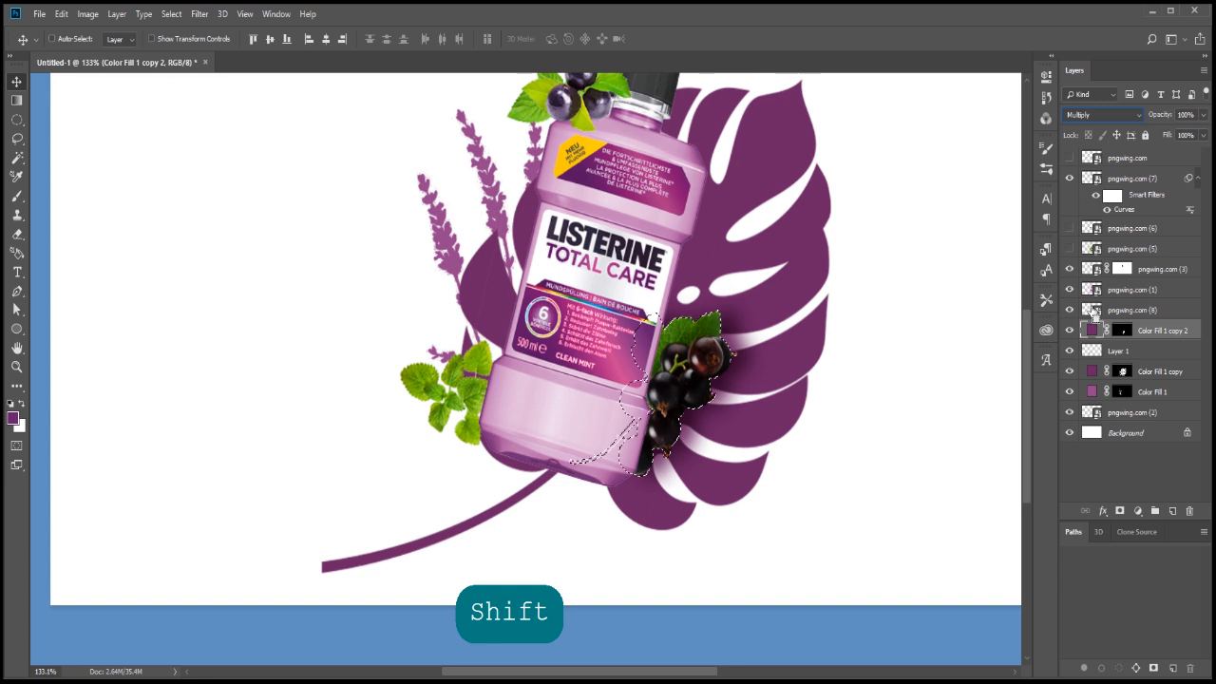
right_click(1125, 333)
left_click(1146, 354)
left_click(1120, 510)
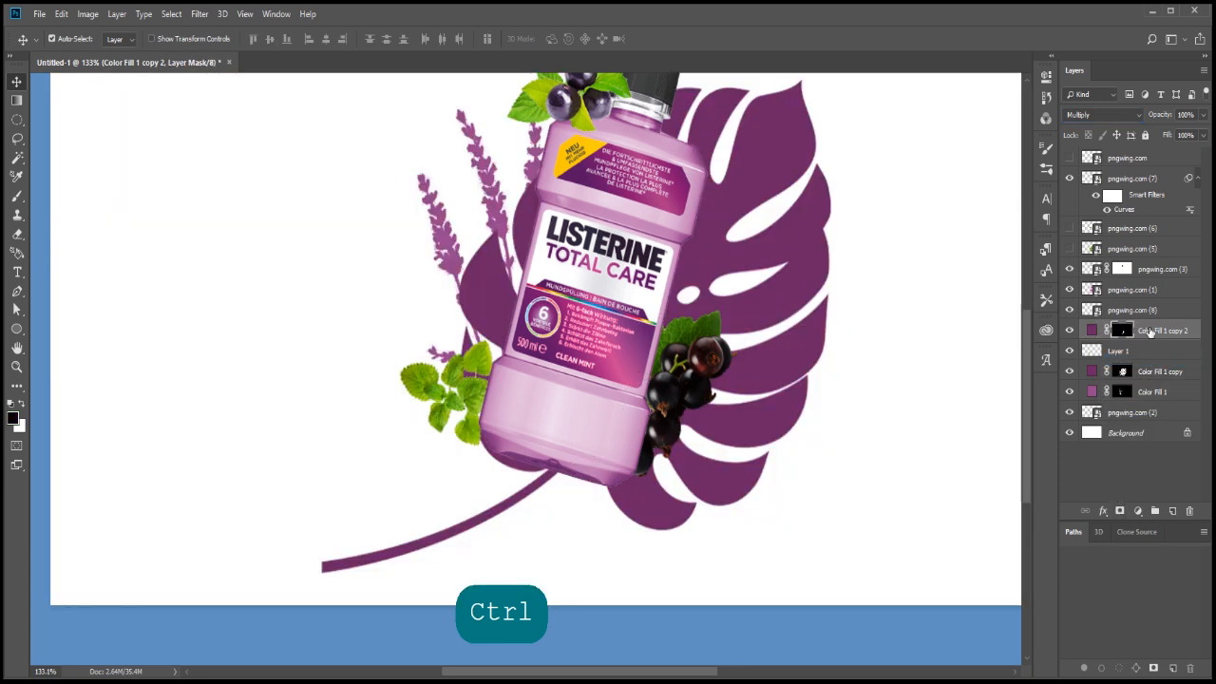
left_click(202, 13)
mouse_move(235, 182)
left_click(382, 237)
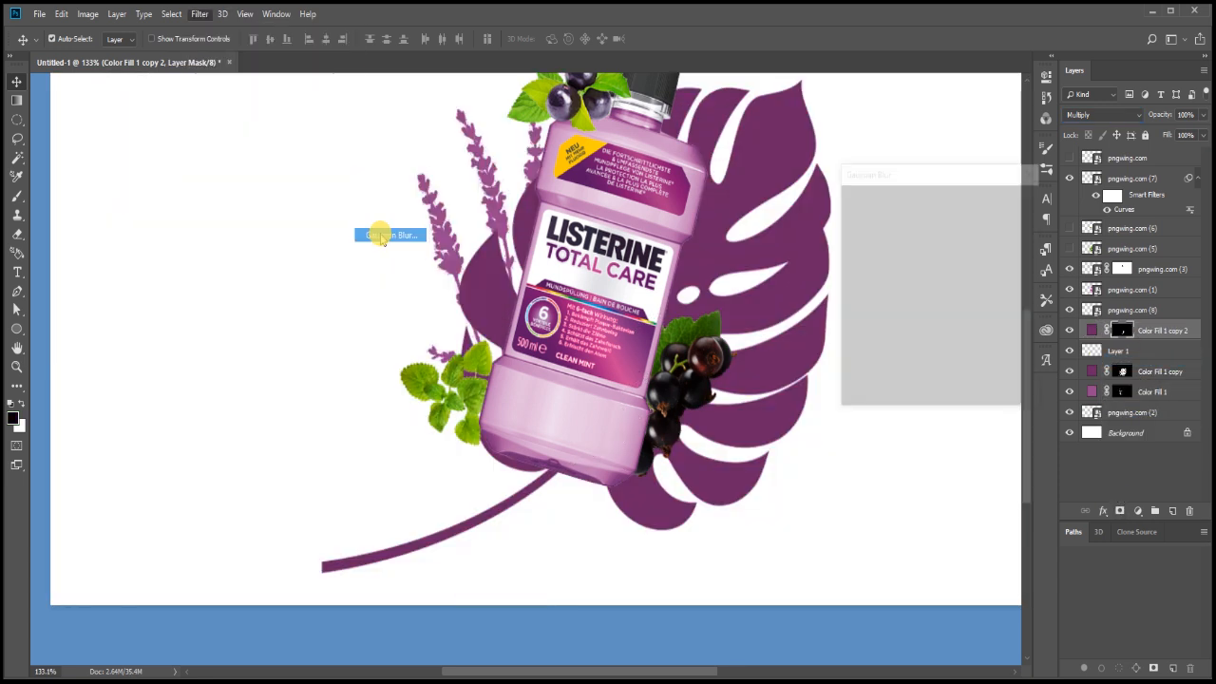
type("5")
key("Return")
Nudge the blackcurrant shadow to the right and set its fill colour to #46003e
key("v")
key("shift+Right")
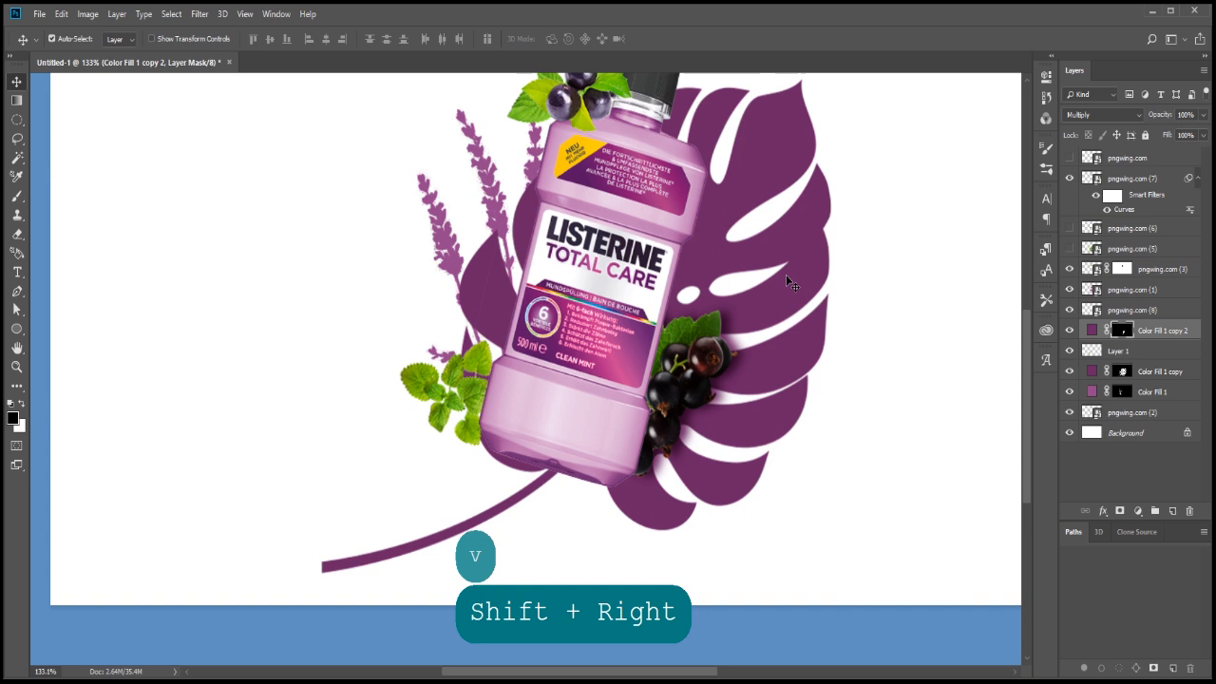
double_click(1092, 331)
left_click_drag(907, 284, 923, 287)
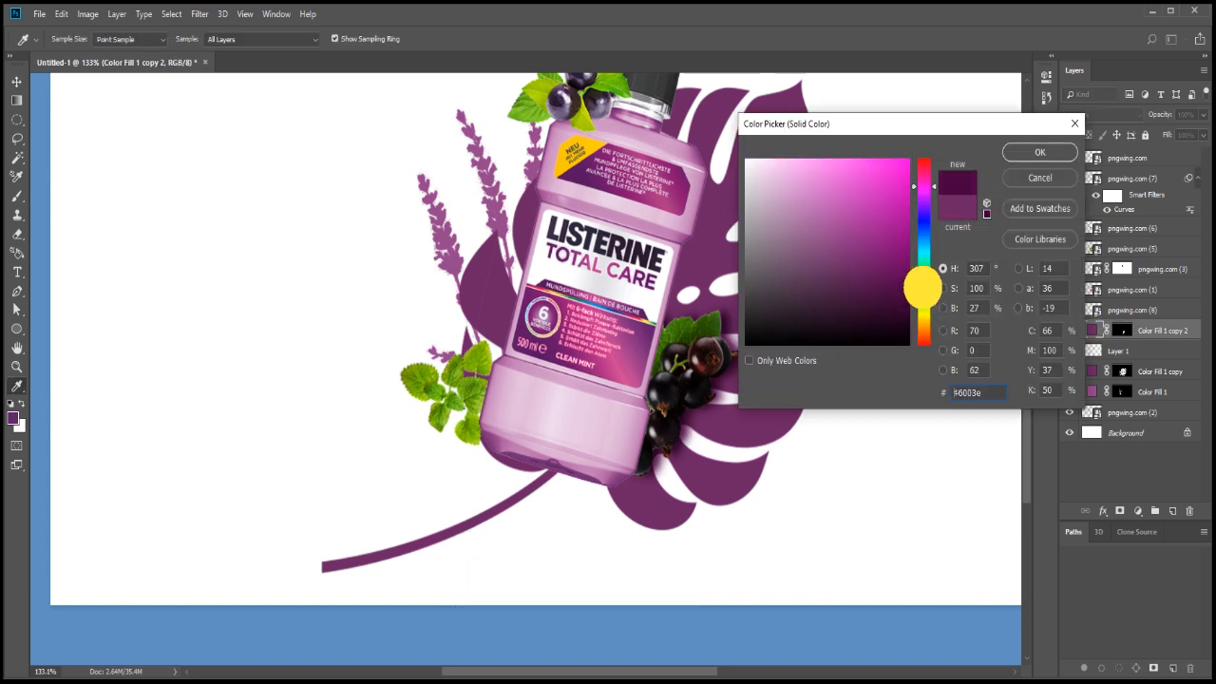
key("Return")
Fine-tune the shadow's offset beside the blackcurrants and reduce its opacity to 68%
key("v")
key("shift+Right")
key("Left")
key("Left")
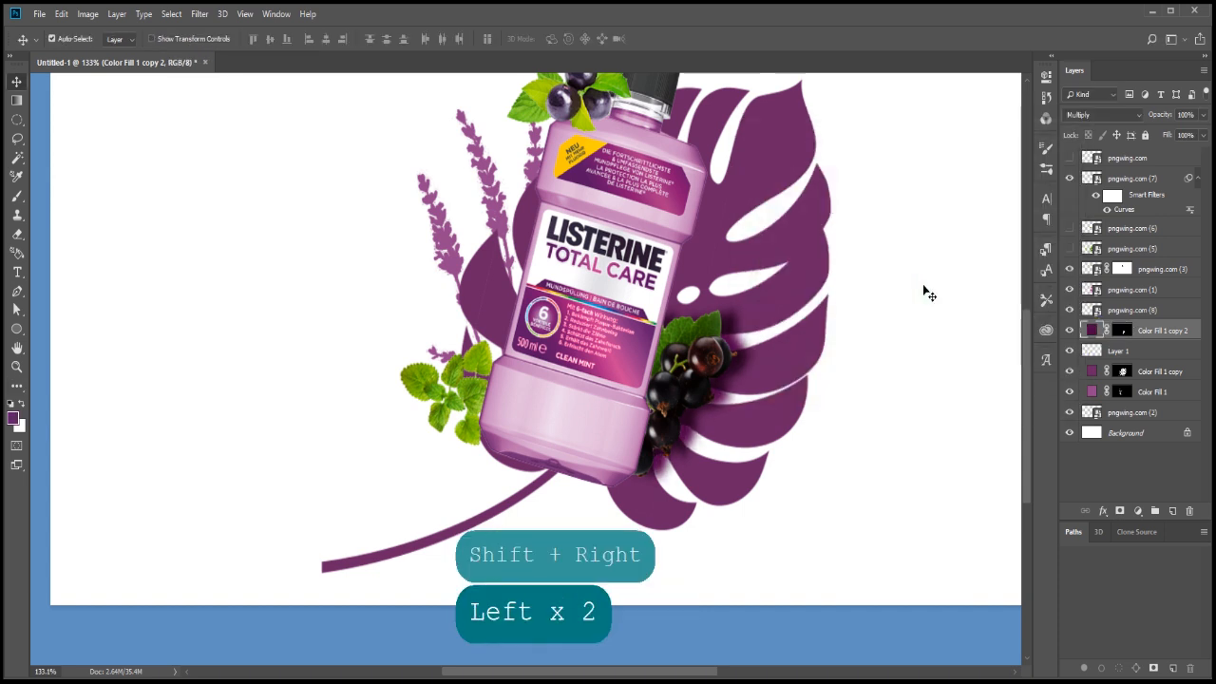
key("Right")
key("Left")
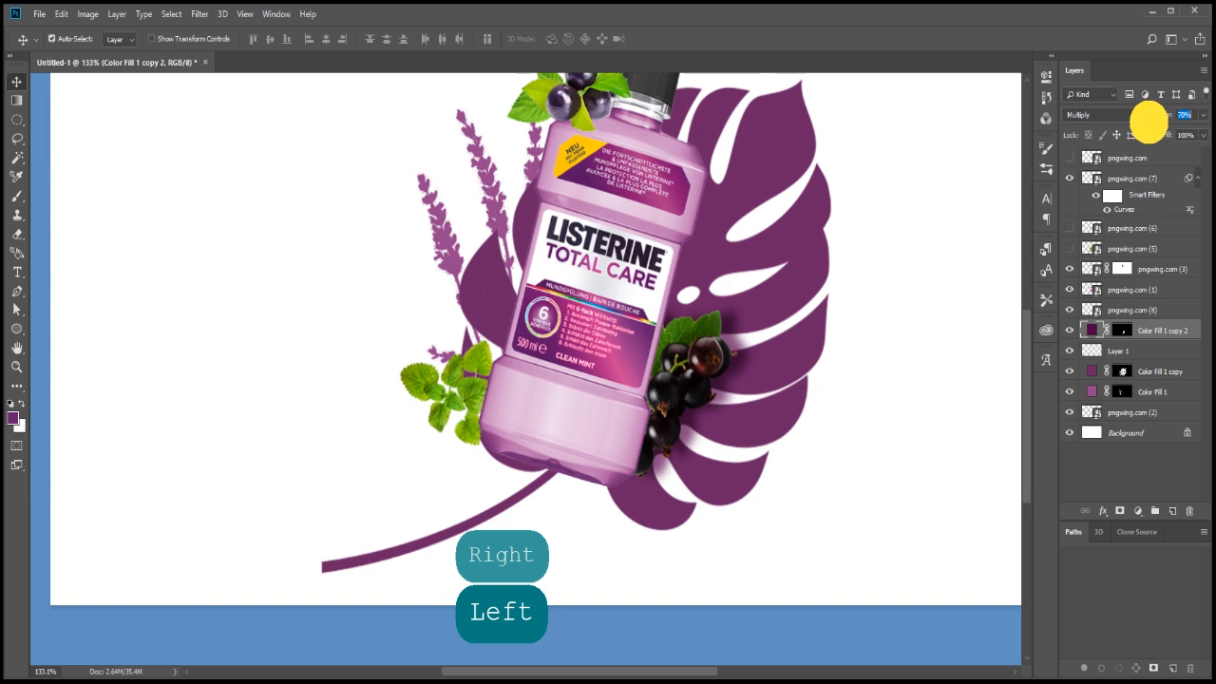
key("shift+Left")
key("Right")
key("Right")
key("Right")
key("Right")
key("shift+Down")
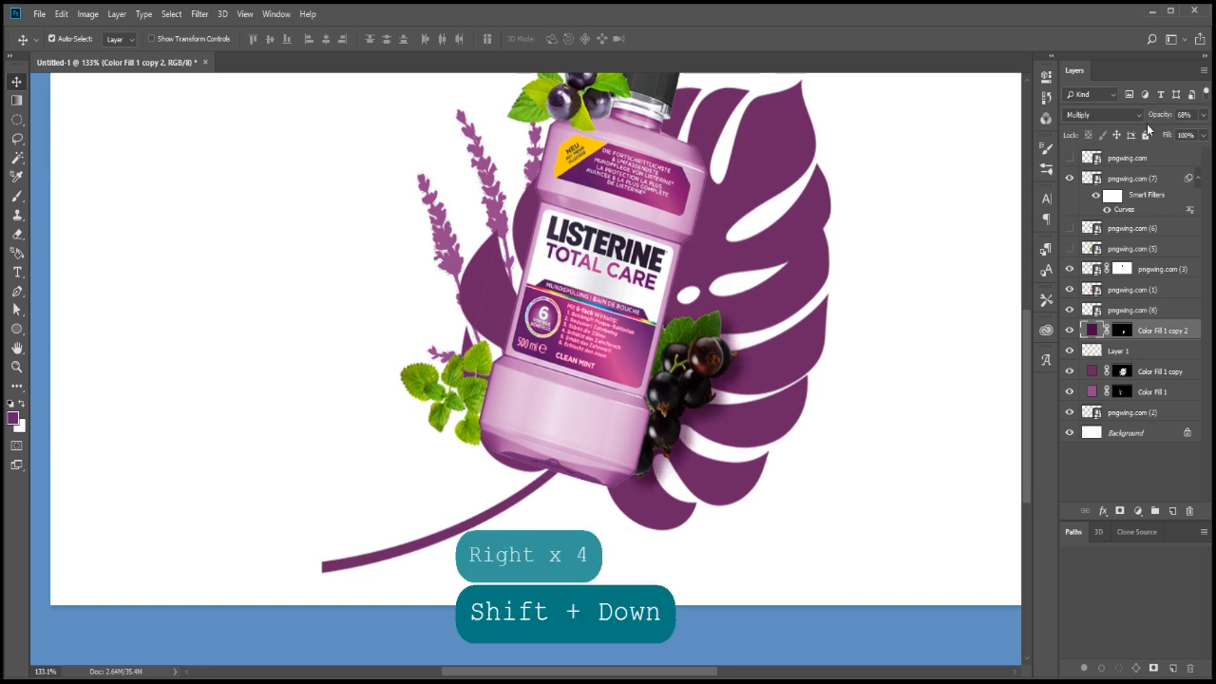
key("Left")
key("Left")
Show the line-art flower layer pngwing.com, tilt it about 30° and mirror it
key("ctrl+minus")
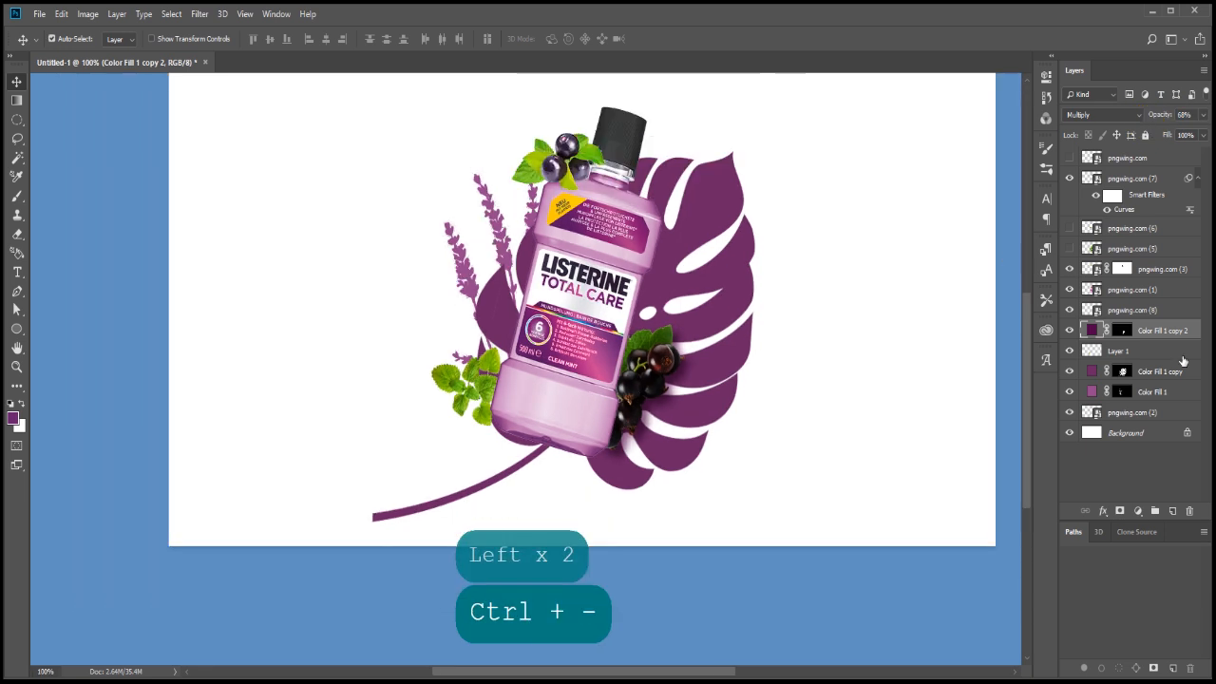
left_click(1070, 158)
left_click(1122, 155)
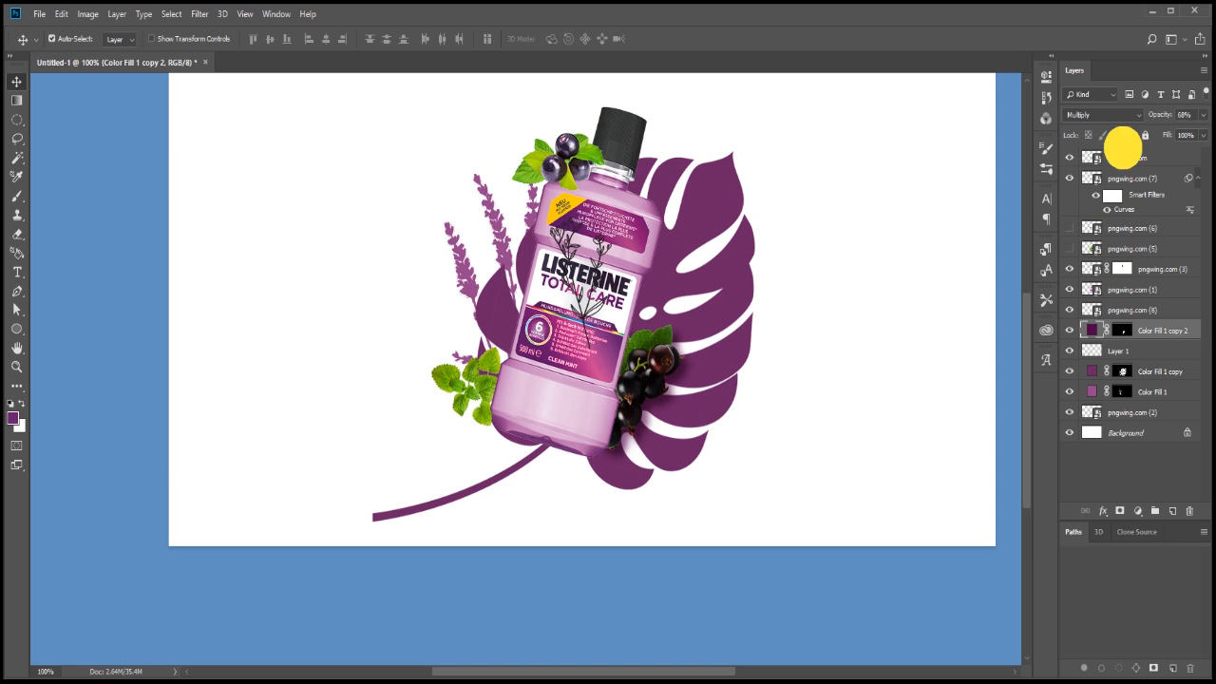
key("ctrl+t")
right_click(611, 263)
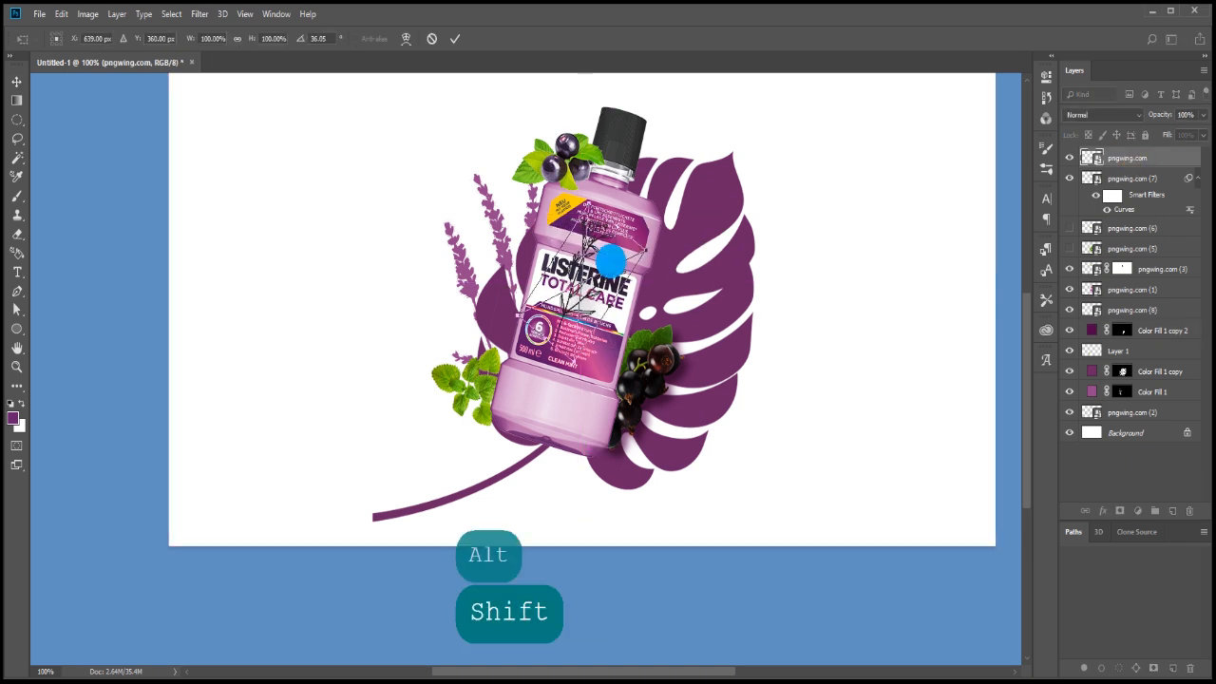
left_click(631, 429)
Scale the line-art flower to about 182%, position it along the bottle's right side and place its layer beneath the bottle
left_click_drag(624, 412, 642, 398)
left_click_drag(639, 238, 673, 212)
left_click_drag(591, 307, 657, 359)
mouse_move(760, 274)
left_mouse_down()
mouse_move(769, 271)
mouse_move(757, 252)
left_mouse_up()
left_click_drag(664, 289, 634, 281)
left_click_drag(714, 243, 720, 239)
mouse_move(659, 326)
left_mouse_down()
mouse_move(665, 335)
mouse_move(655, 317)
mouse_move(680, 333)
left_mouse_up()
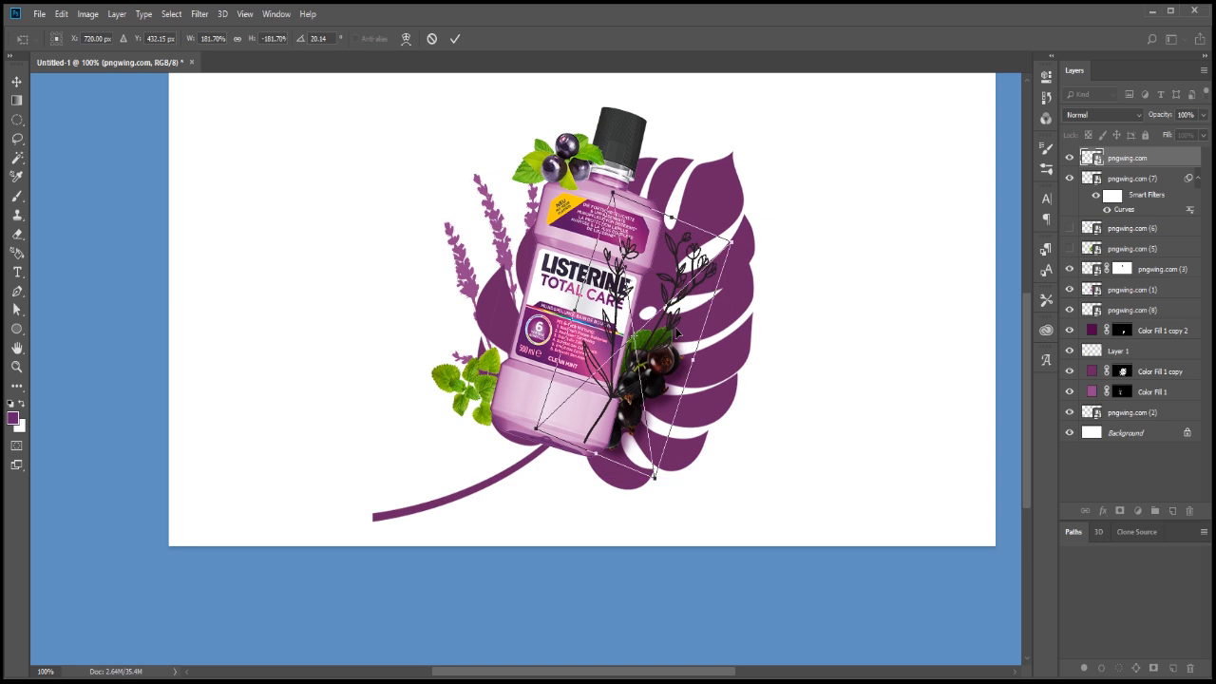
key("Return")
left_click_drag(1150, 371, 1150, 370)
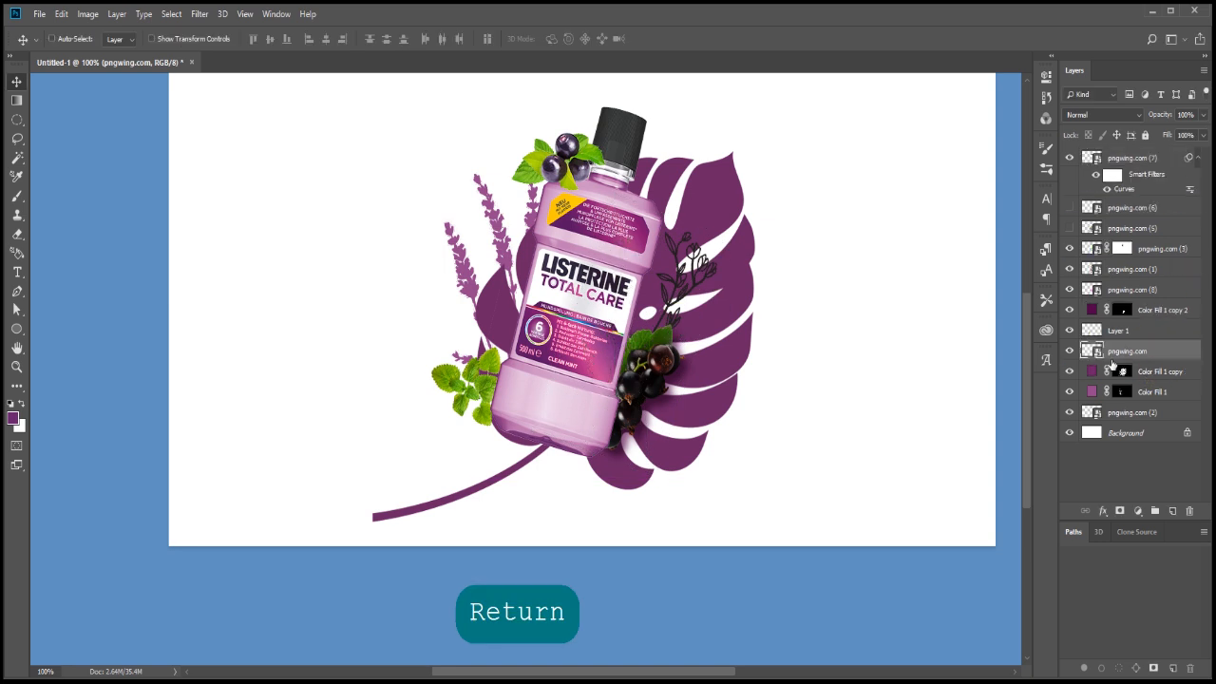
Add a solid colour fill masked to the line-art flower, using the purple sampled from the lavender
left_click(1137, 510)
left_click(1154, 253)
left_click(505, 239)
key("Return")
key("Return")
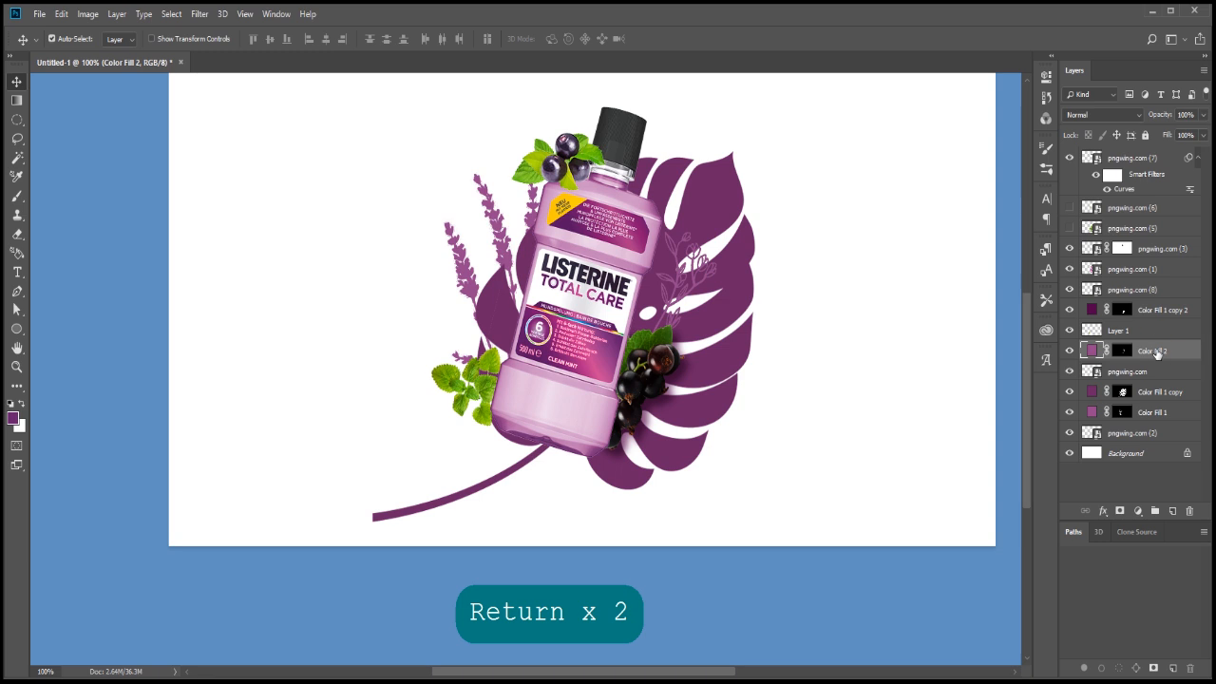
key("ctrl+t")
key("ctrl+t")
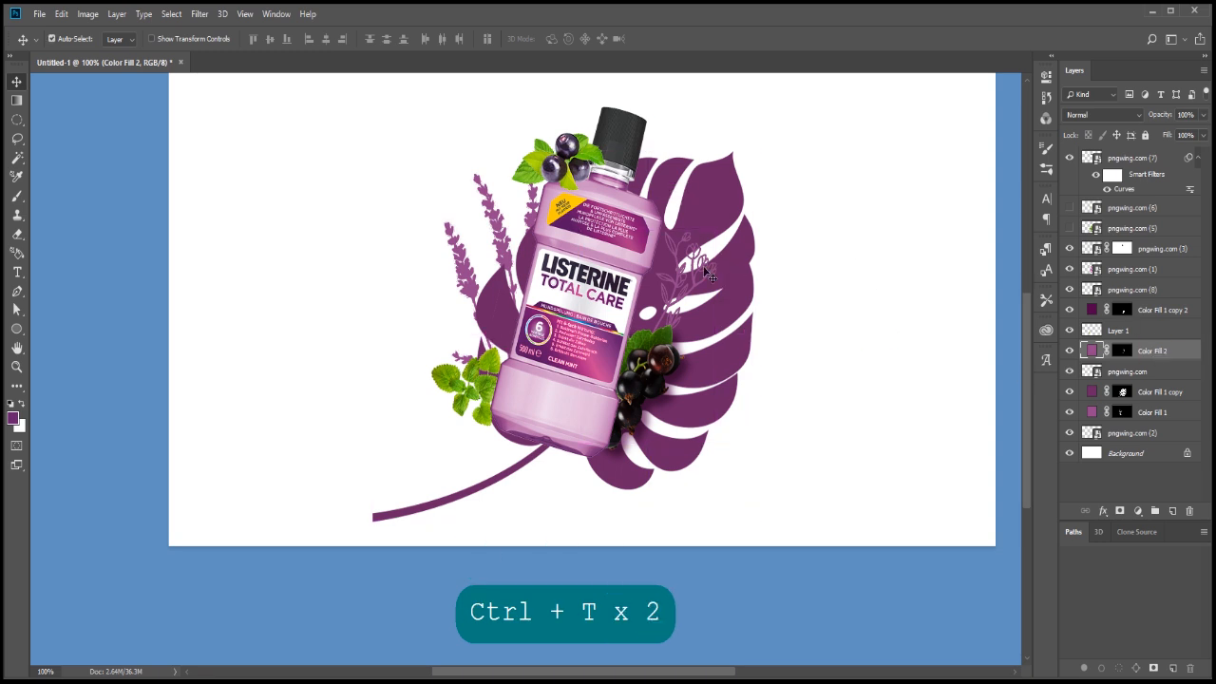
key("super+space")
key("ctrl+t")
left_click_drag(826, 235, 833, 242)
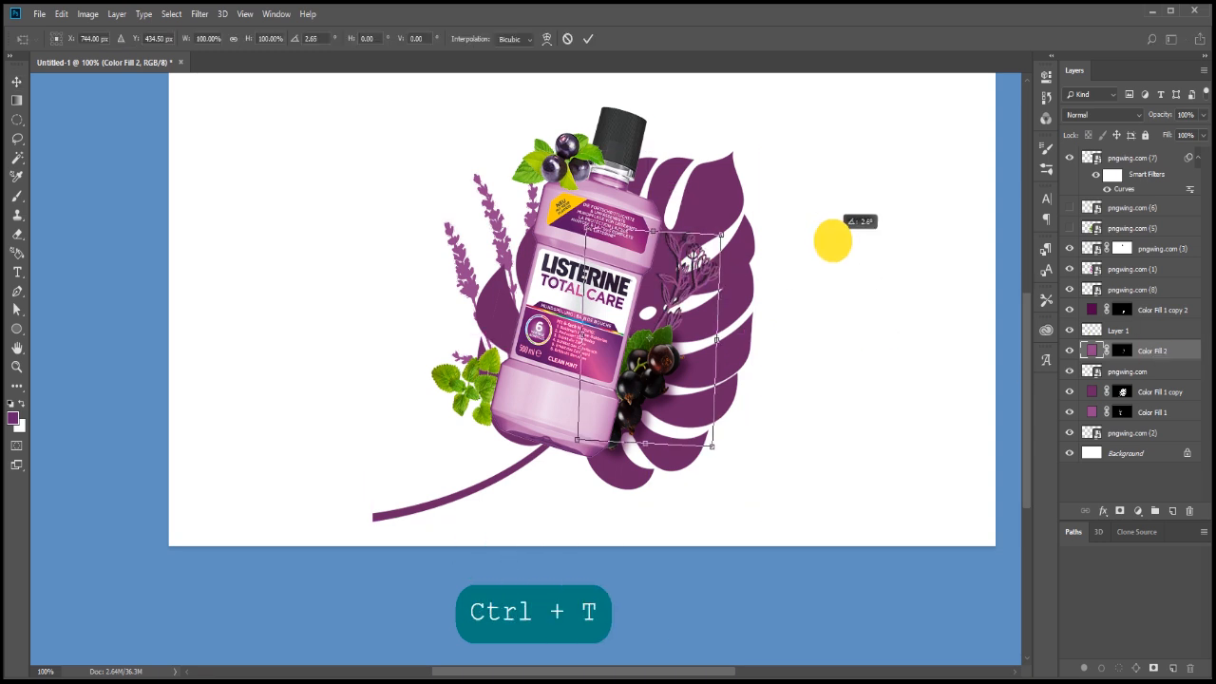
key("Escape")
left_click_drag(1161, 350, 1136, 378)
left_click(1126, 350)
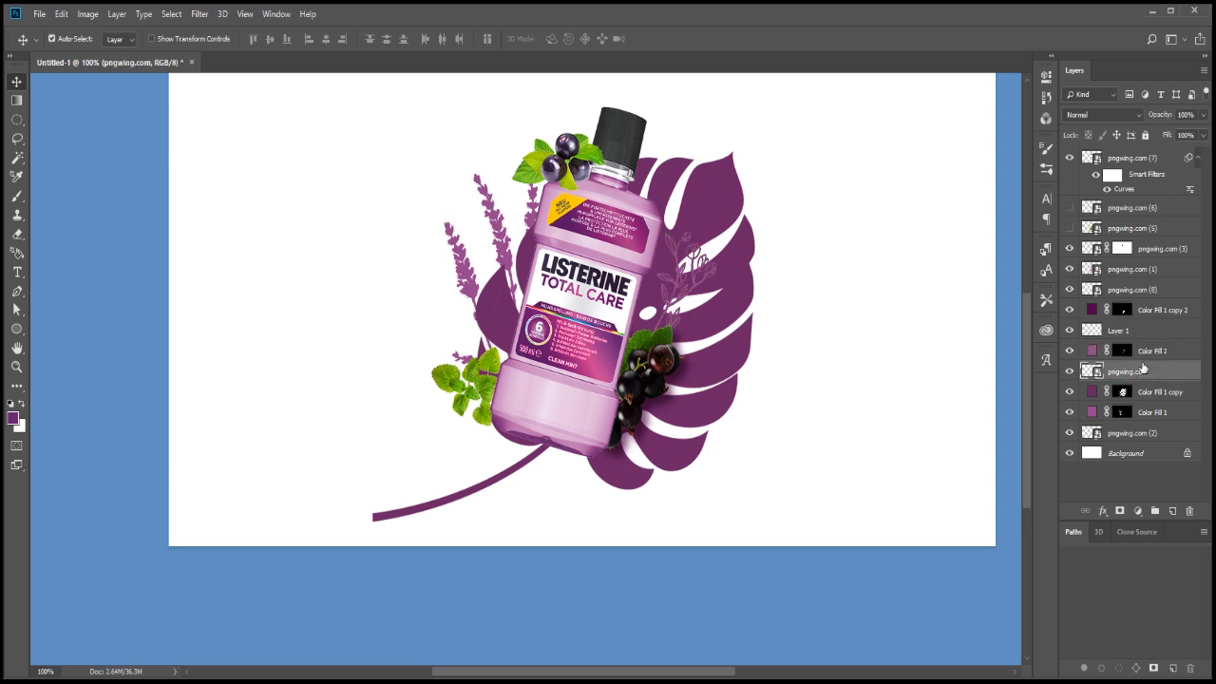
Try the Multiply and Overlay blend modes on the Color Fill 2 layer and restore it to Normal
left_click(1152, 351)
left_click(1102, 114)
left_click(1113, 158)
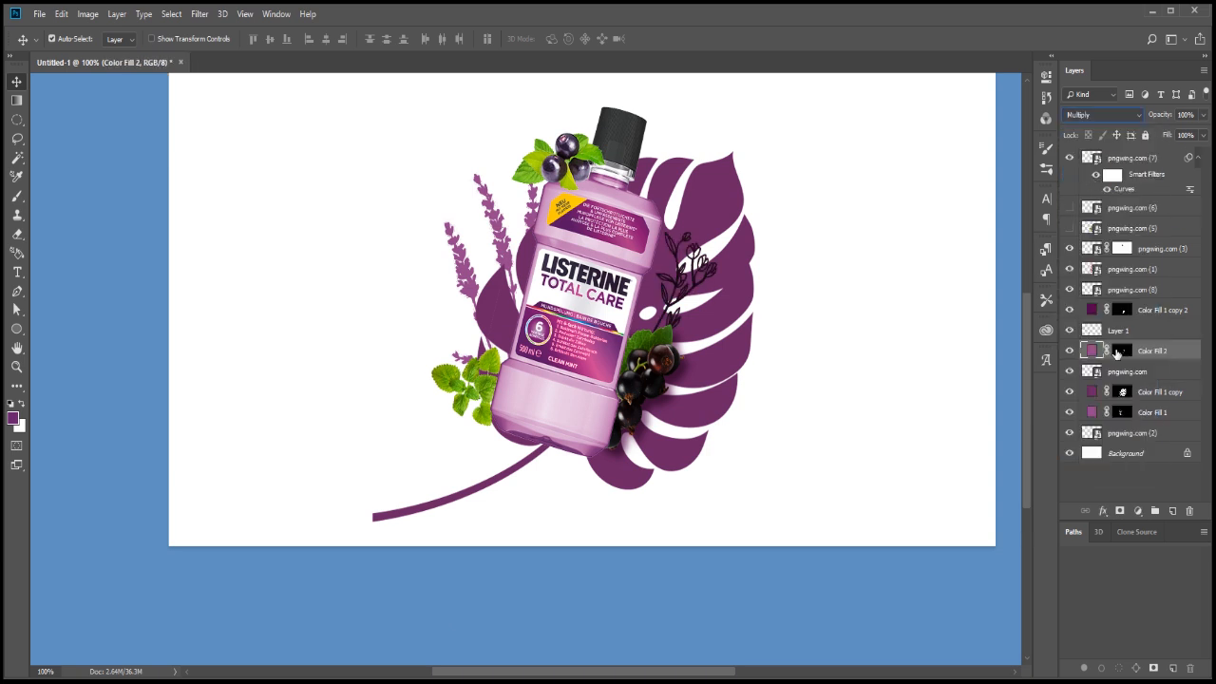
left_click(1126, 372)
left_click_drag(1143, 116, 1168, 109)
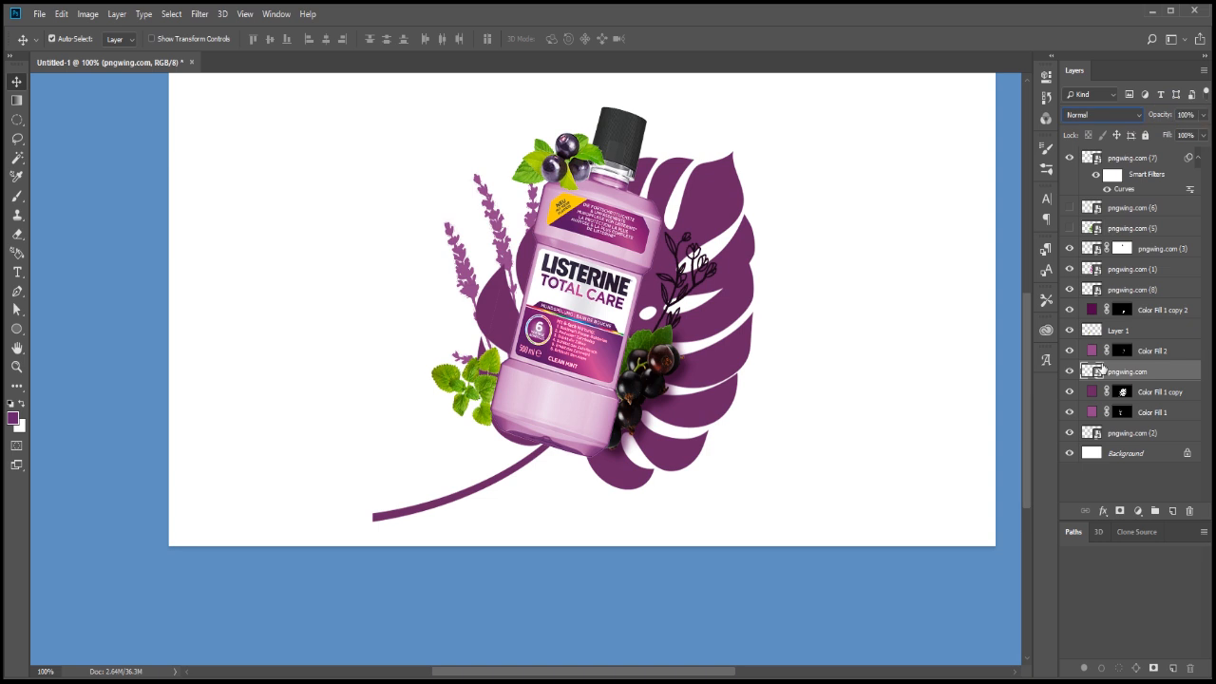
left_click(1092, 352)
left_click(1104, 115)
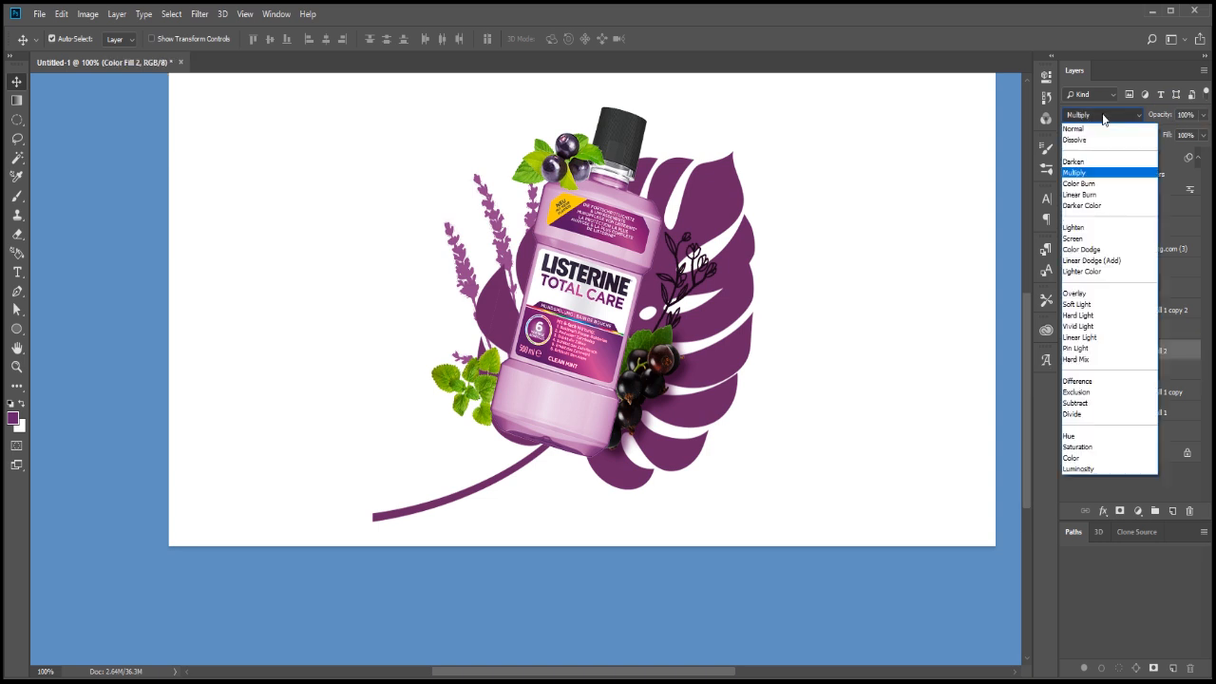
left_click(1085, 294)
left_click(1103, 115)
left_click(1076, 128)
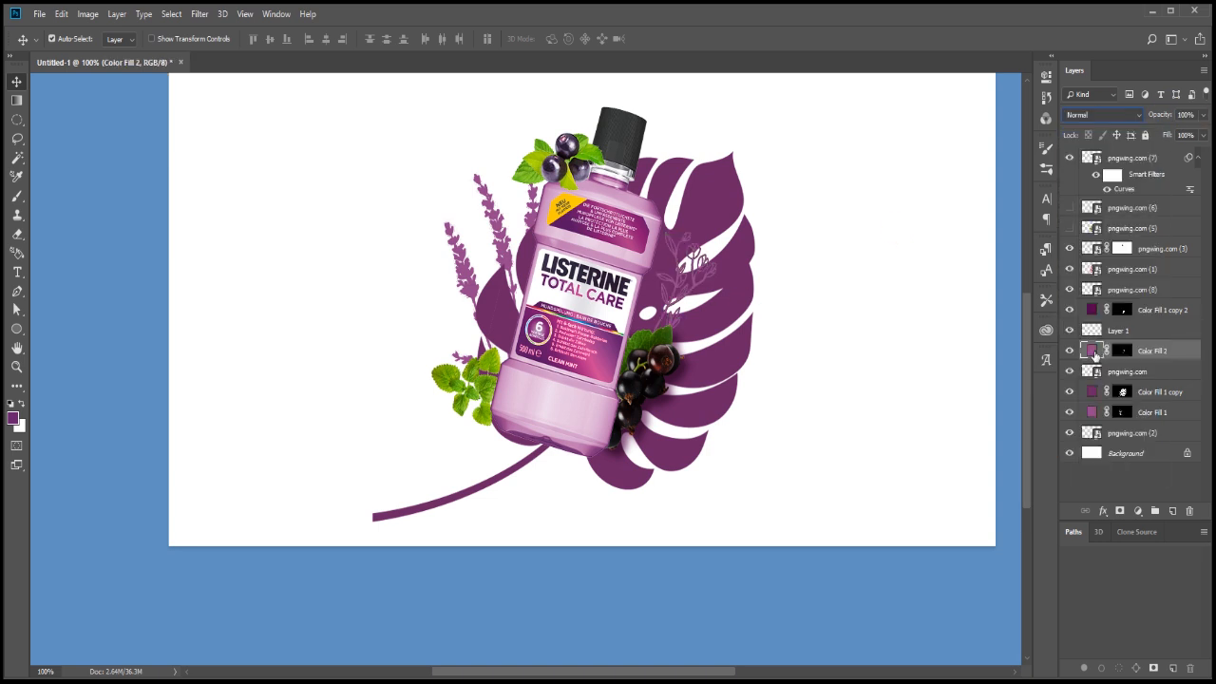
Darken the line-art flower's Color Fill 2 to a deep purple around #491643
double_click(1095, 354)
left_click(842, 289)
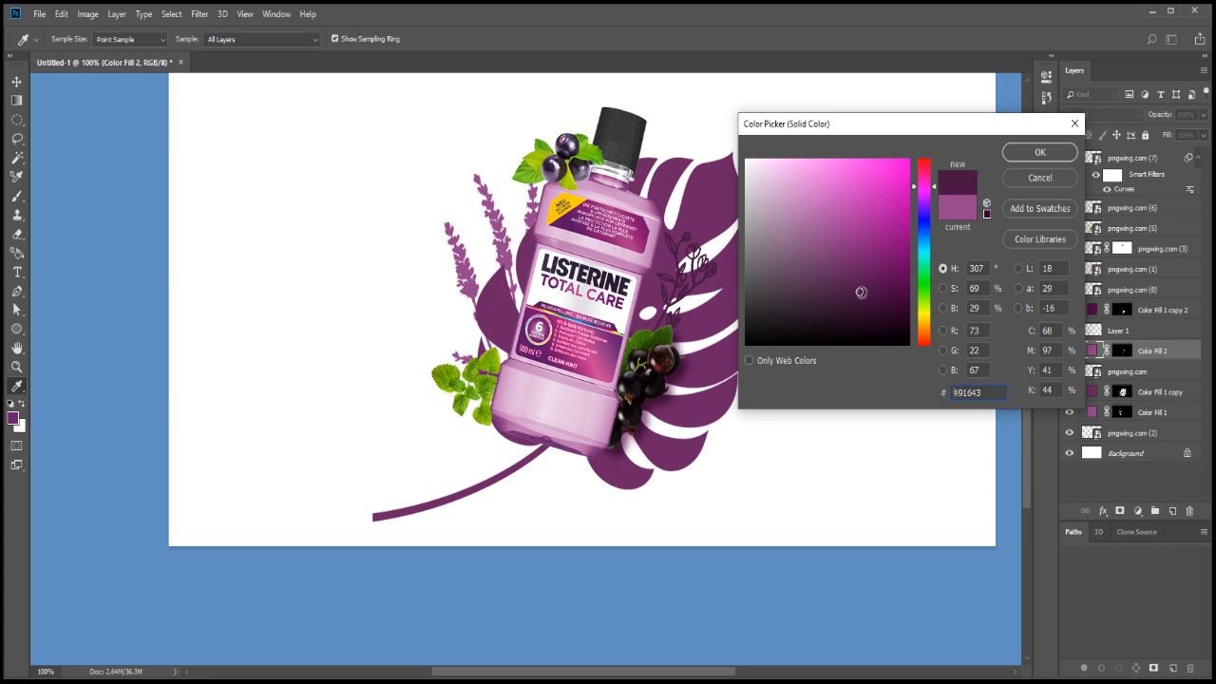
left_click(1037, 154)
key("v")
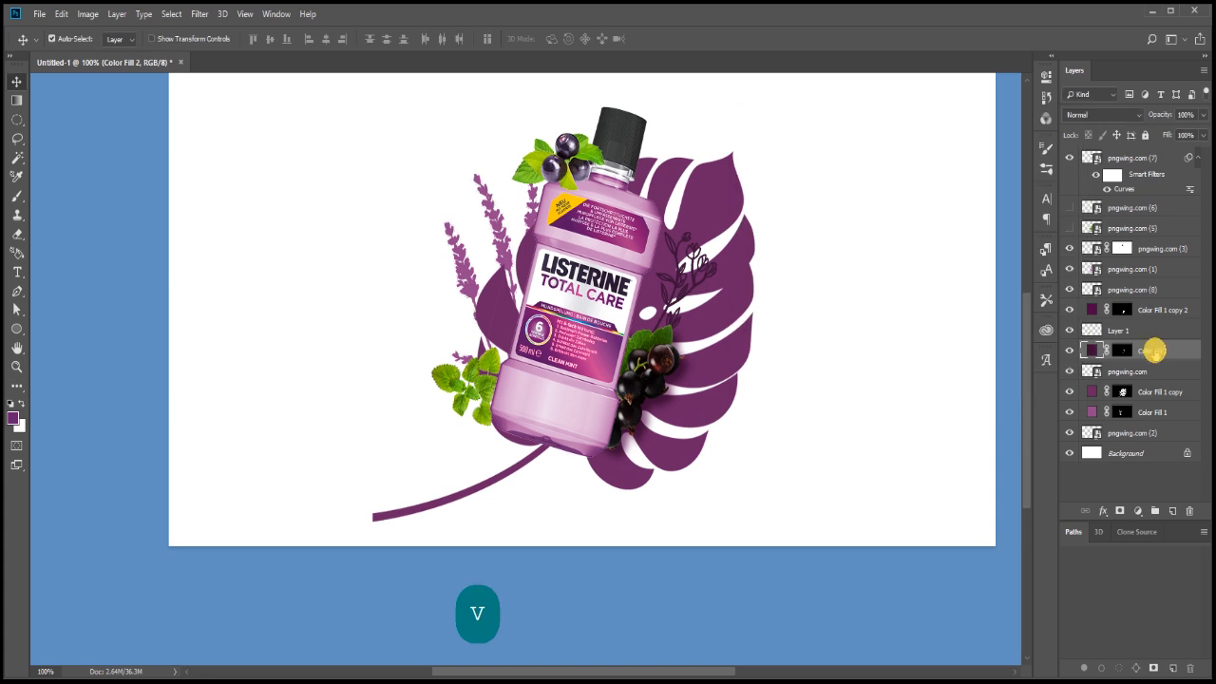
Transform the line-art flower together with its colour fill, scaling both to about 123% and rotating them about 11° beside the bottle
left_click(1131, 372, "shift")
key("ctrl+t")
left_click_drag(693, 222, 733, 232)
left_click_drag(666, 282, 654, 287)
left_click_drag(774, 234, 781, 248)
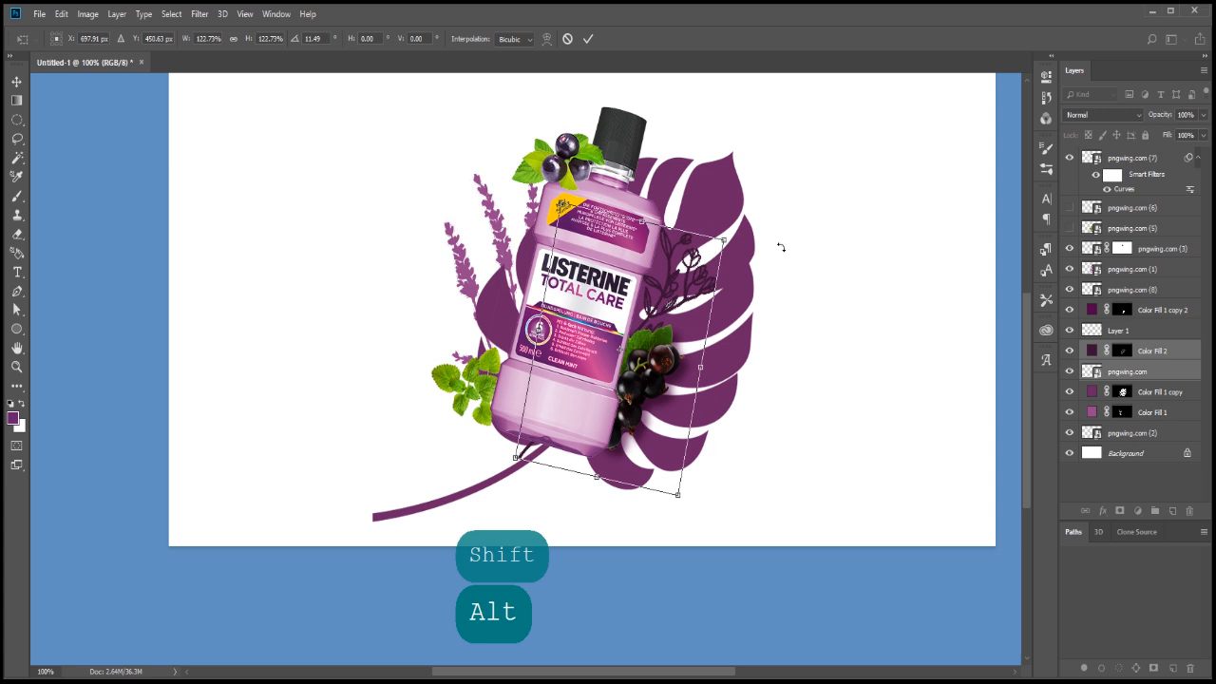
key("Return")
Darken the lavender's Color Fill 1 to a deep purple around #46093f
scroll(787, 253, "down", 1)
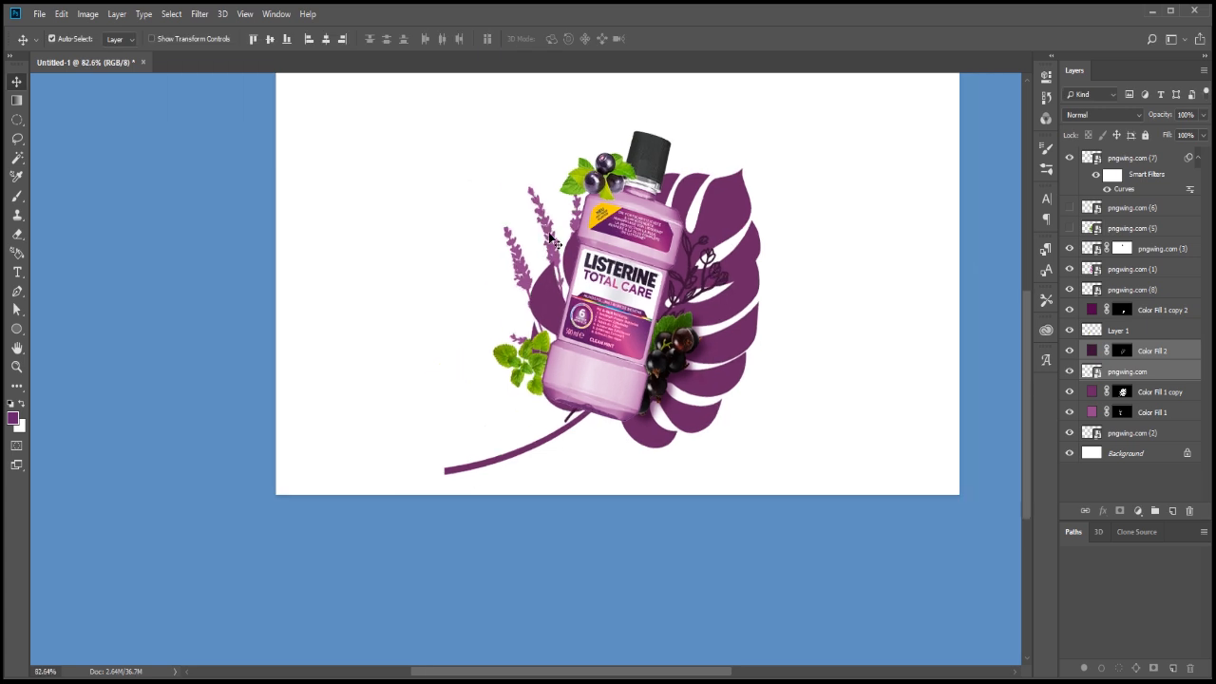
scroll(560, 245, "up", 2)
left_click(576, 239)
double_click(1093, 410)
left_click(889, 295)
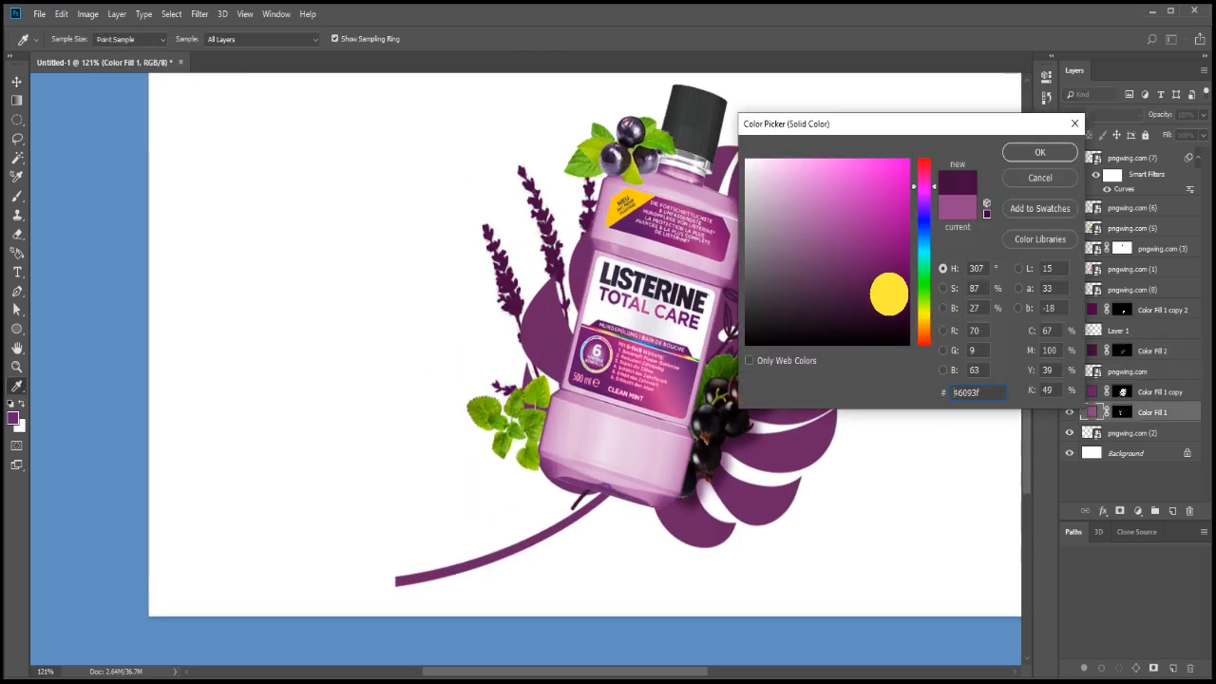
left_click(1036, 153)
scroll(671, 289, "down", 3)
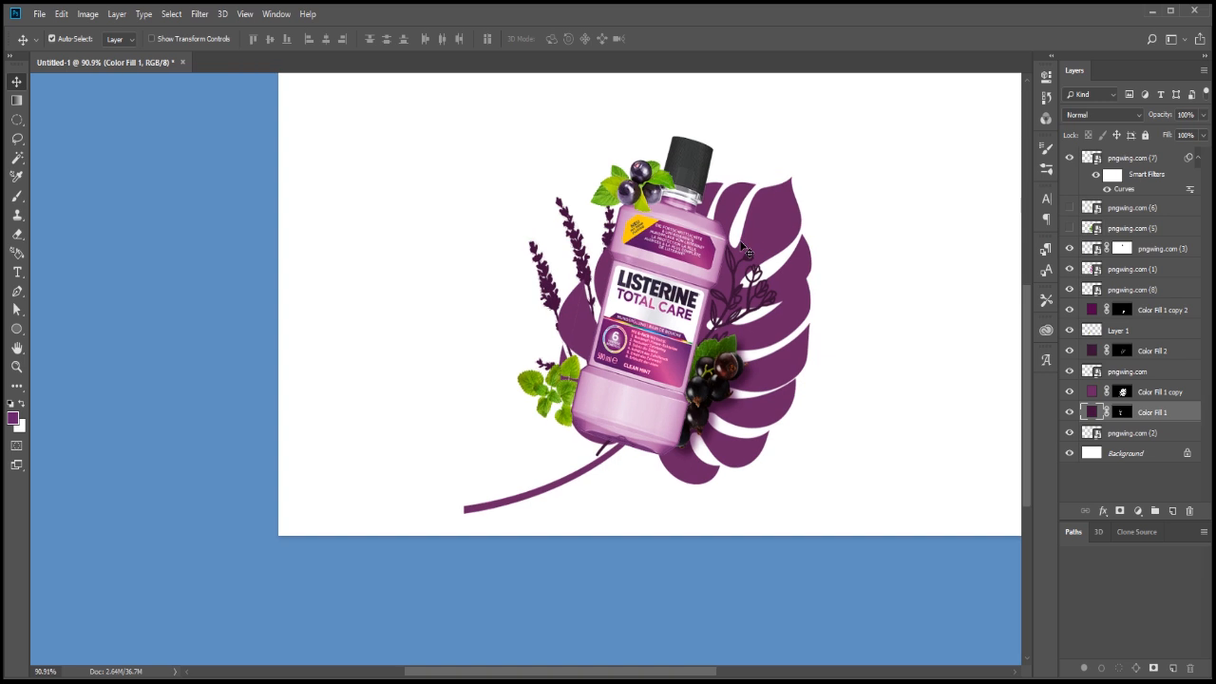
Darken the monstera leaf's Color Fill 1 copy to a deep purple around #530c4b
left_click(783, 301)
double_click(1093, 391)
left_click(874, 288)
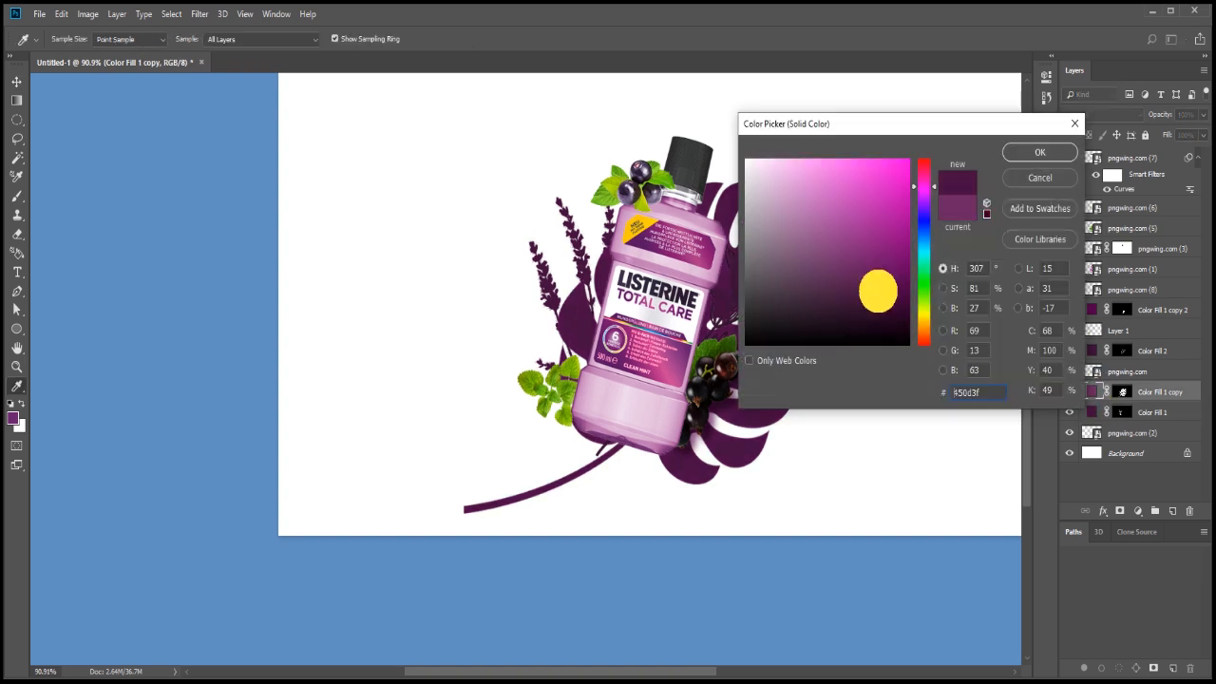
mouse_move(878, 282)
left_mouse_down()
mouse_move(901, 326)
mouse_move(887, 287)
left_mouse_up()
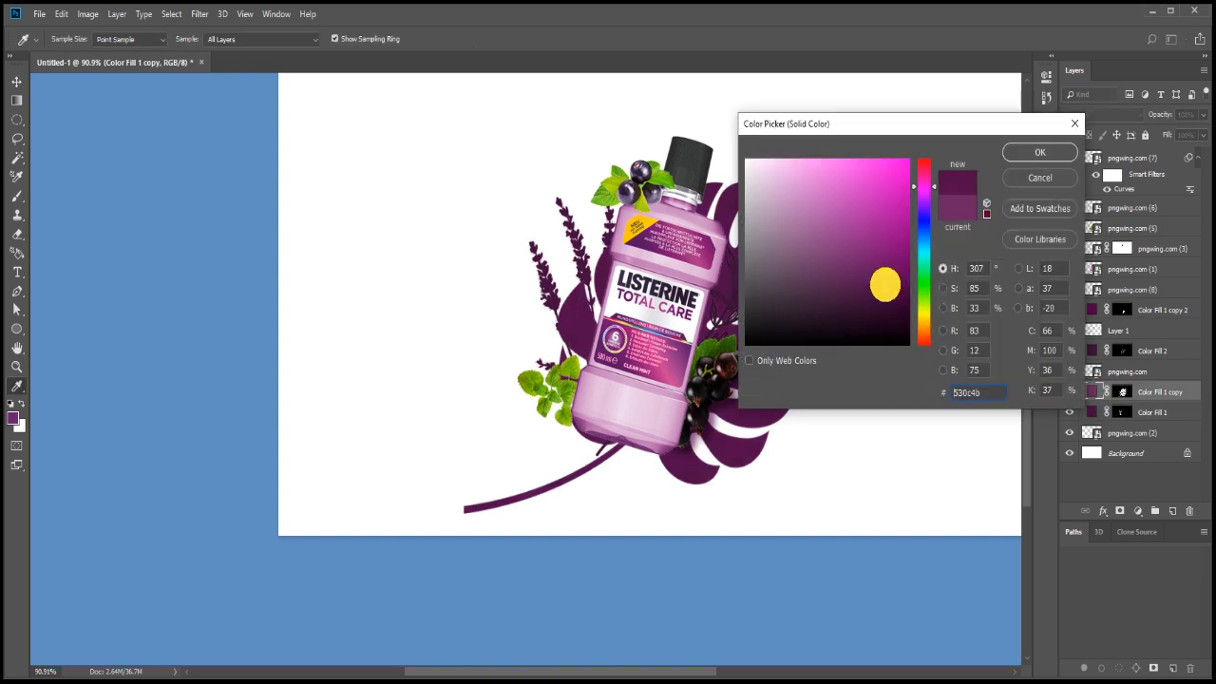
left_click(1041, 154)
scroll(1023, 272, "down", 1)
key("space")
left_click_drag(910, 374, 772, 381)
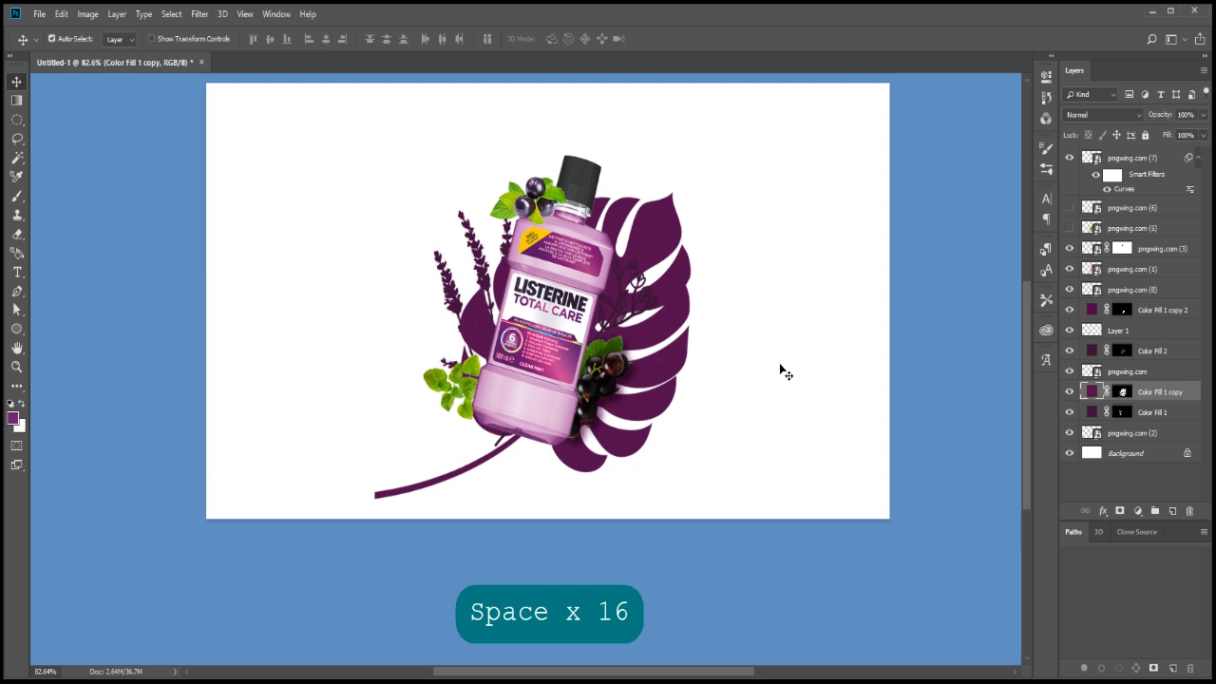
Unlock the Background layer and add a Gradient Overlay layer style to it
left_click(1174, 453)
left_click(1187, 453)
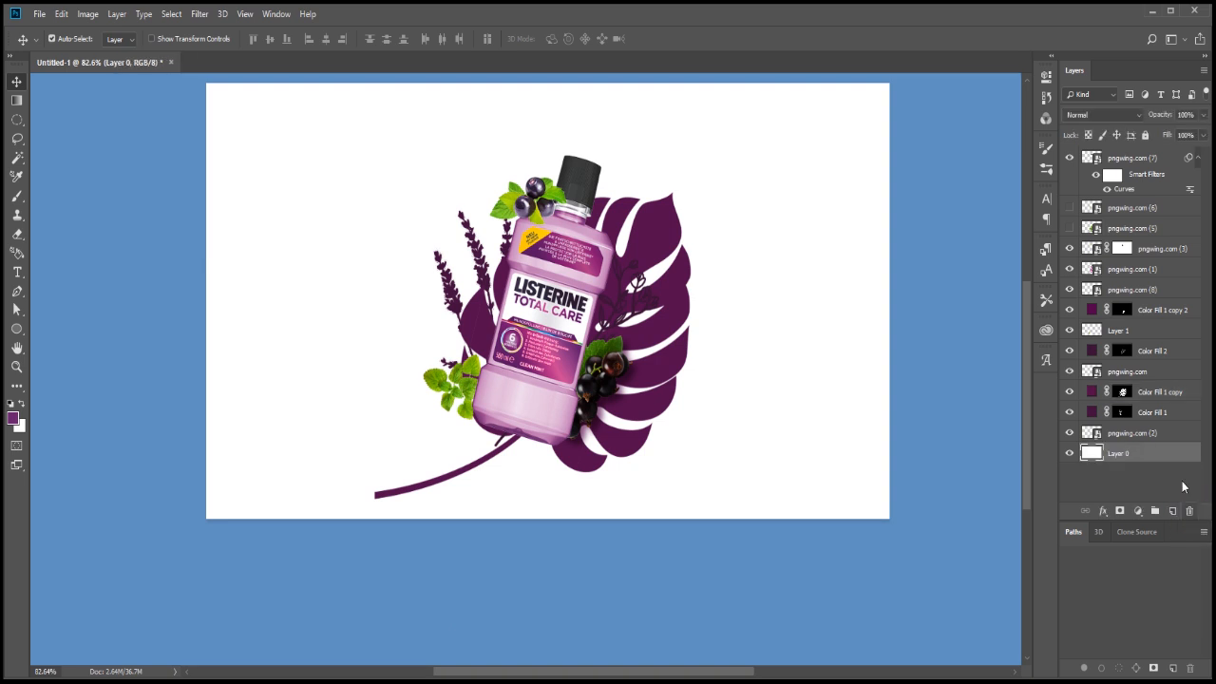
left_click(1138, 511)
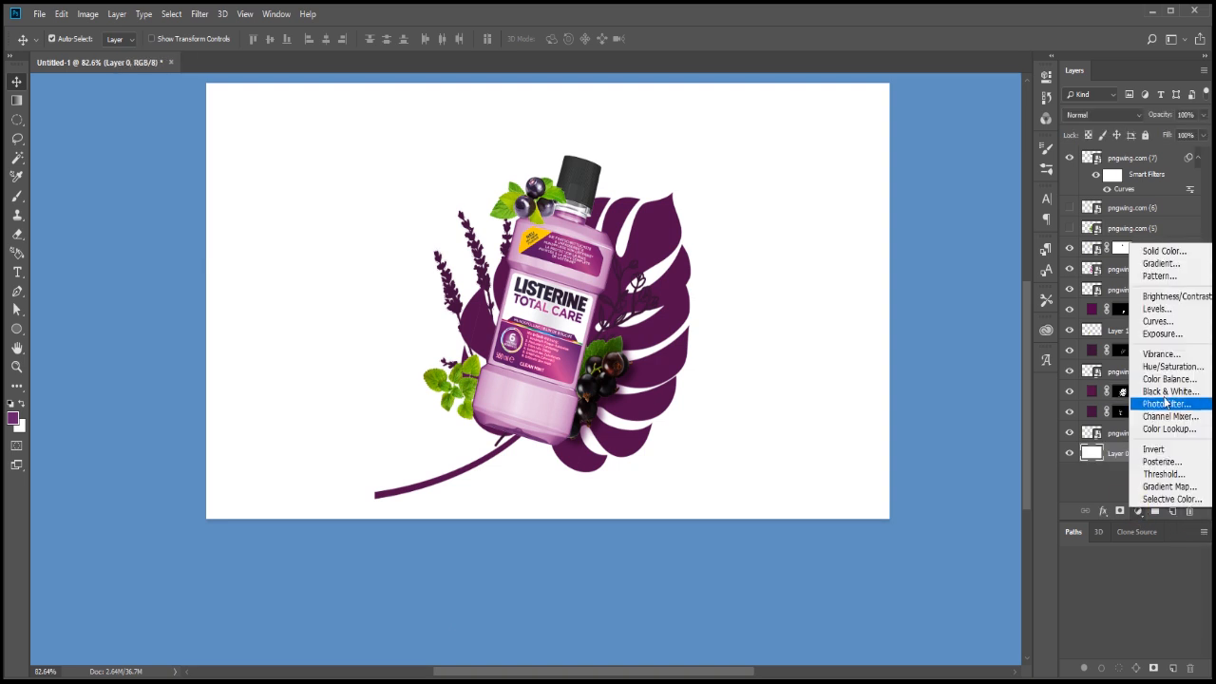
left_click(1104, 511)
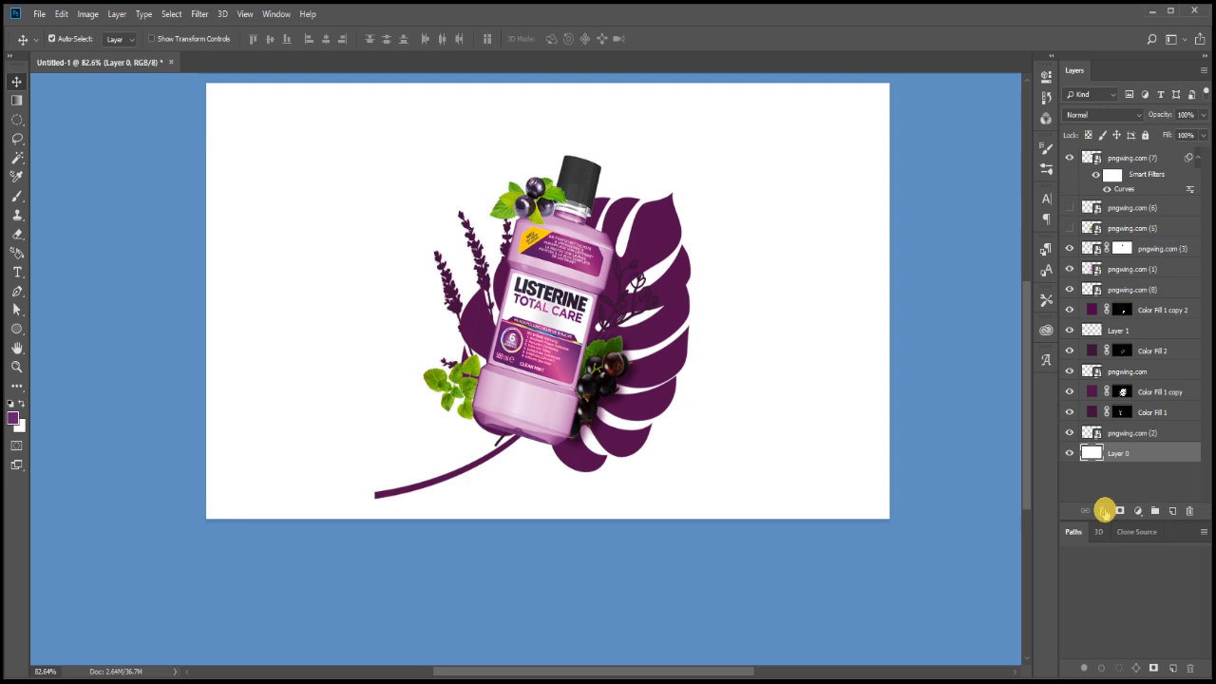
left_click(1122, 624)
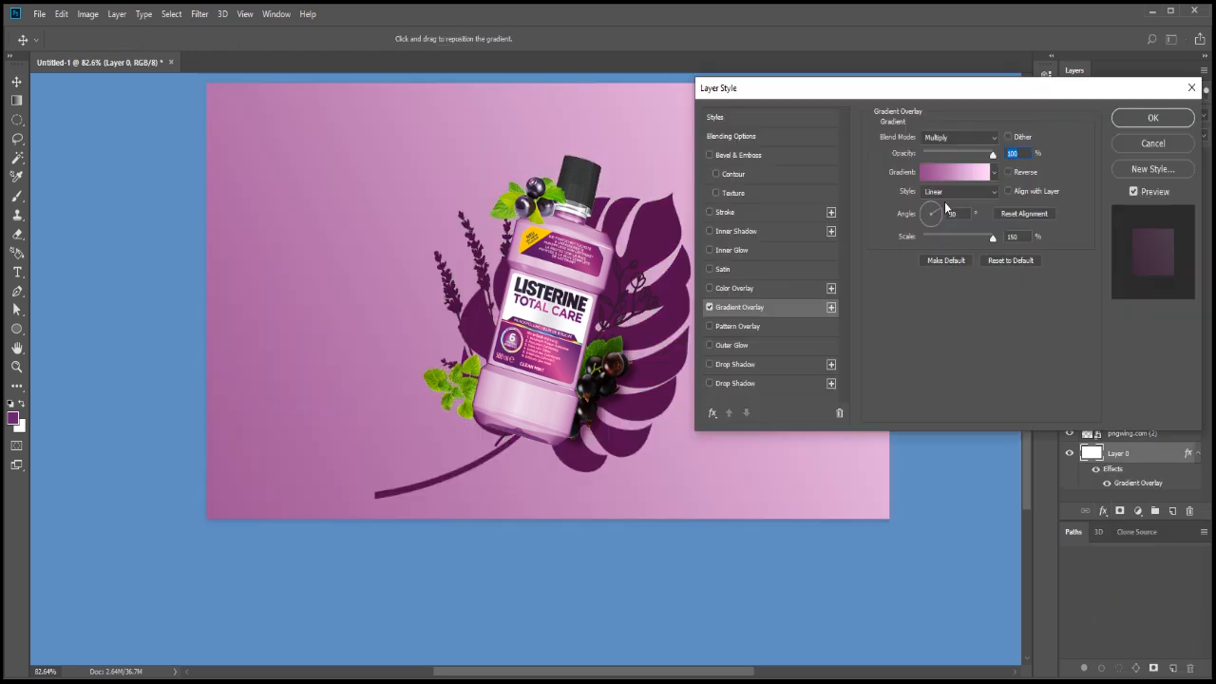
Change the gradient overlay's darker colour stop at location 0% to deep purple #4a0e43 and apply the layer style
left_click(933, 175)
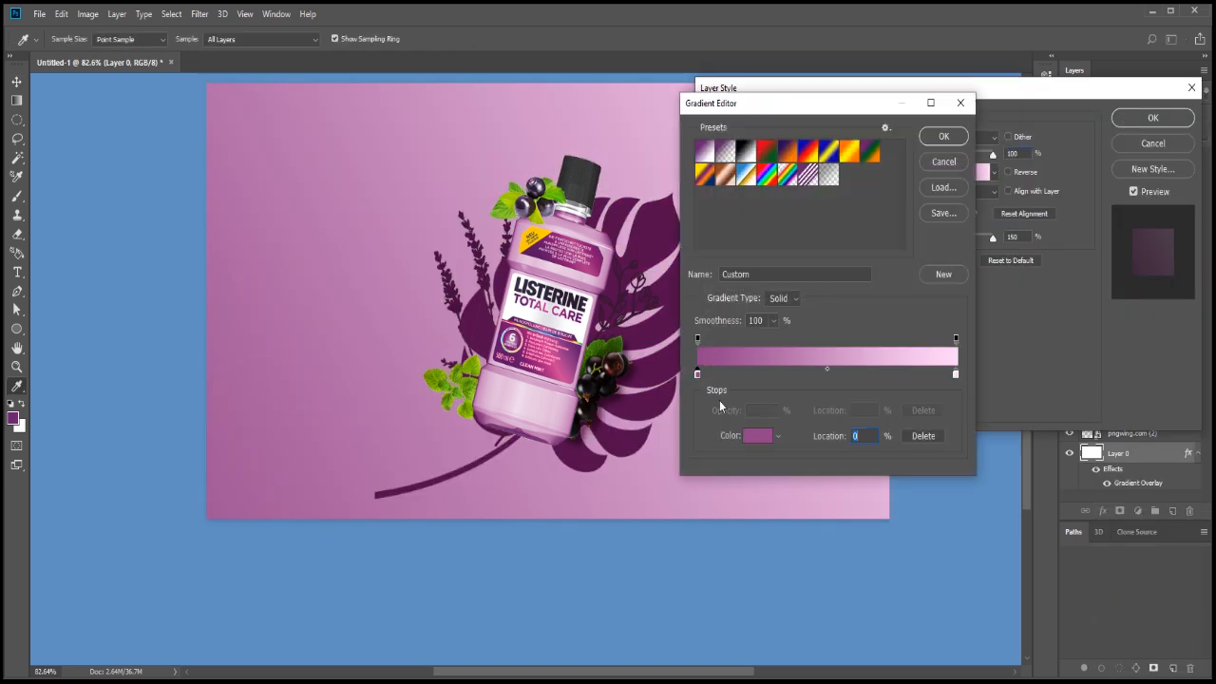
left_click(758, 437)
left_click(861, 266)
key("space")
left_click_drag(604, 322, 493, 322)
left_click(869, 281)
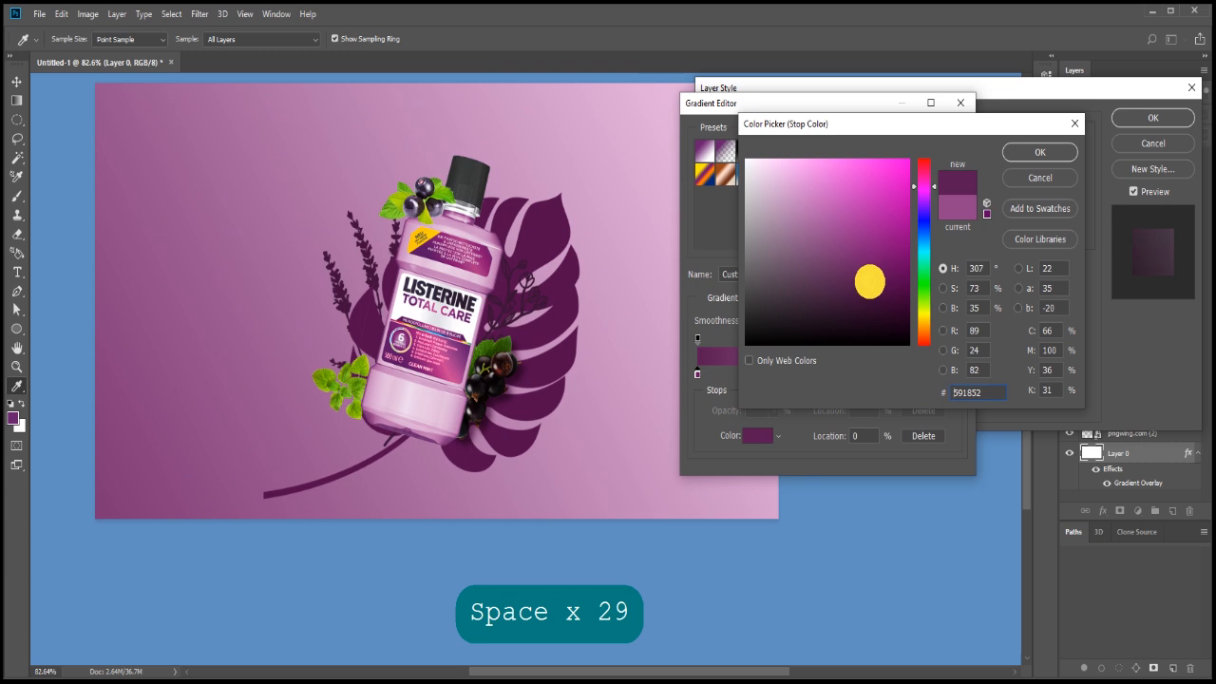
left_click_drag(870, 281, 875, 283)
left_click(880, 293)
left_click(878, 290)
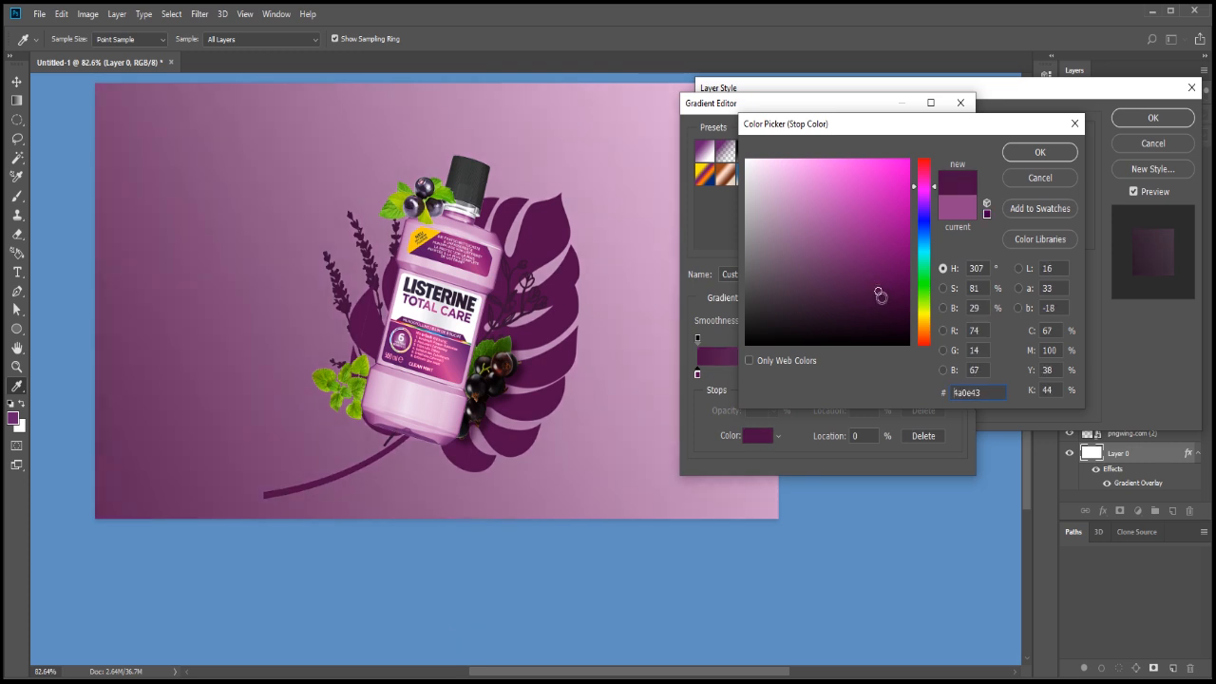
key("Return")
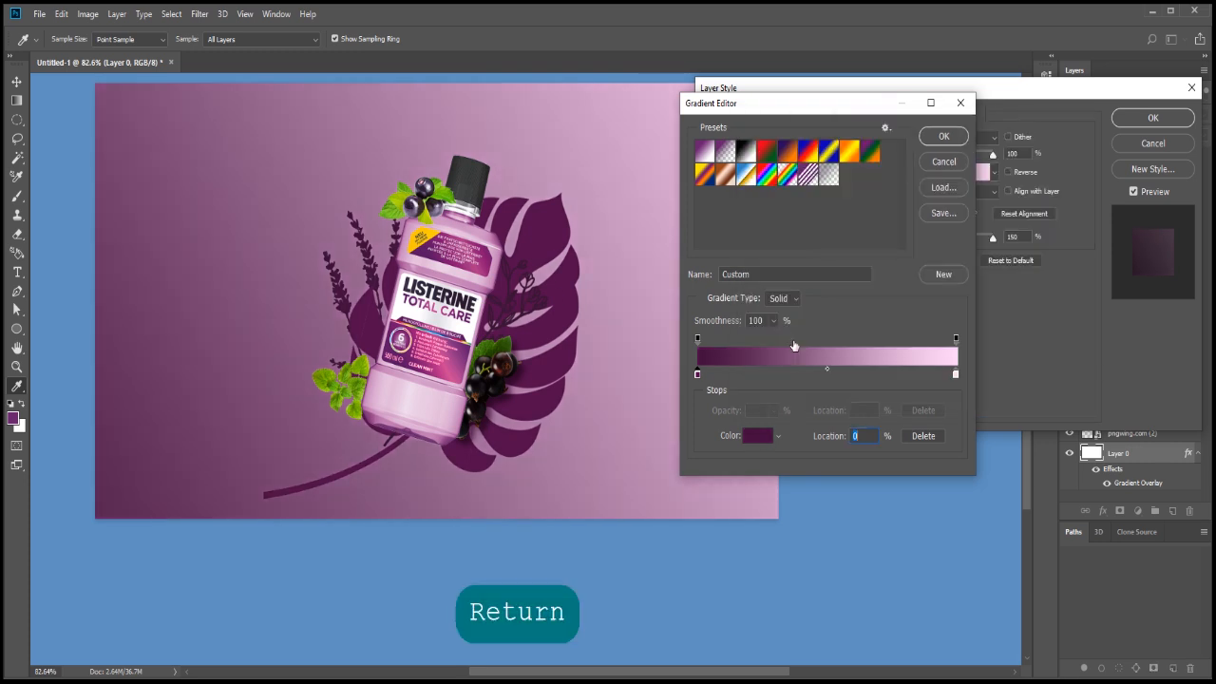
key("Return")
left_click(1153, 117)
scroll(602, 245, "down", 2)
key("space")
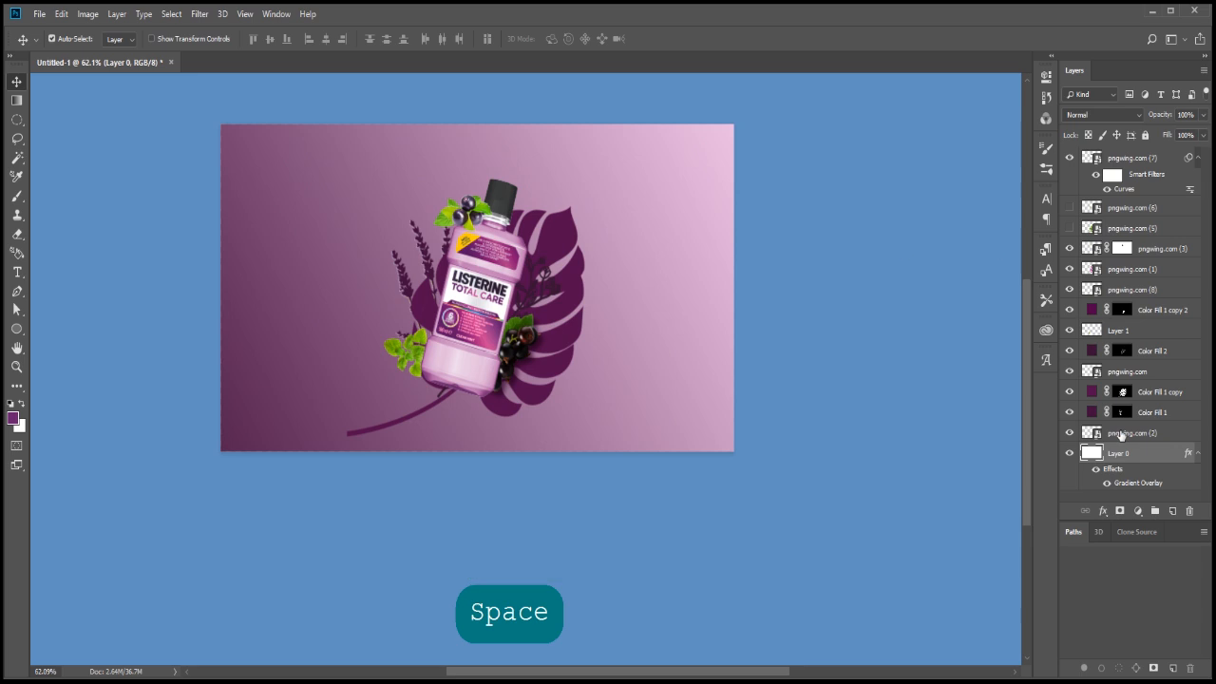
Add a bright purple solid colour fill above the gradient layer and reorder it to sit beneath Layer 0
left_click(1164, 255)
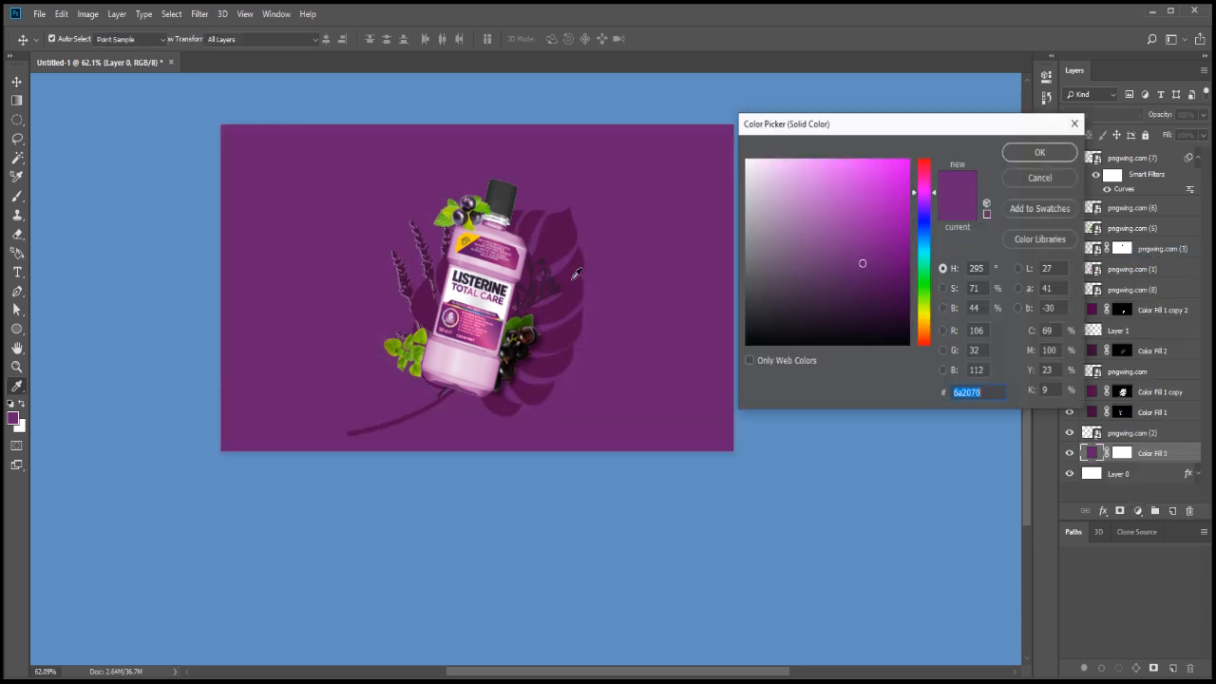
left_click_drag(888, 277, 915, 260)
key("Return")
left_click_drag(1163, 475, 1149, 448)
scroll(859, 367, "down", 1)
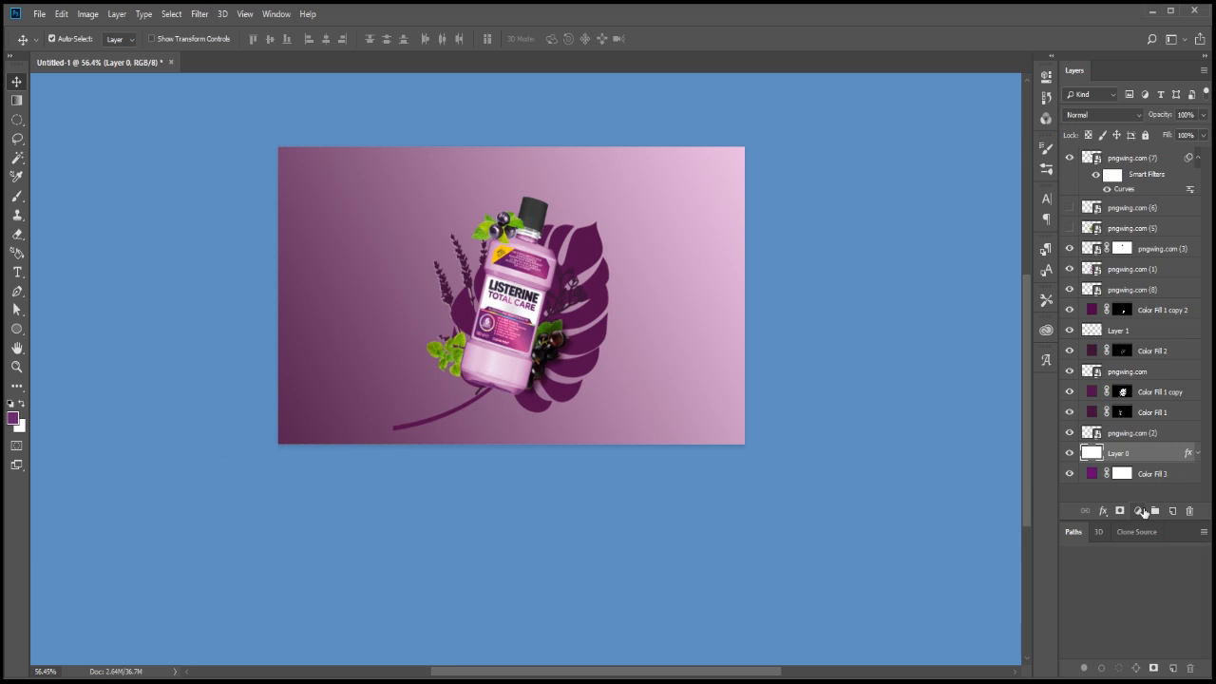
Add a layer mask to Layer 0 and set up a soft 700 px brush at 30% opacity, undoing the test stroke
key("b")
right_click(509, 181)
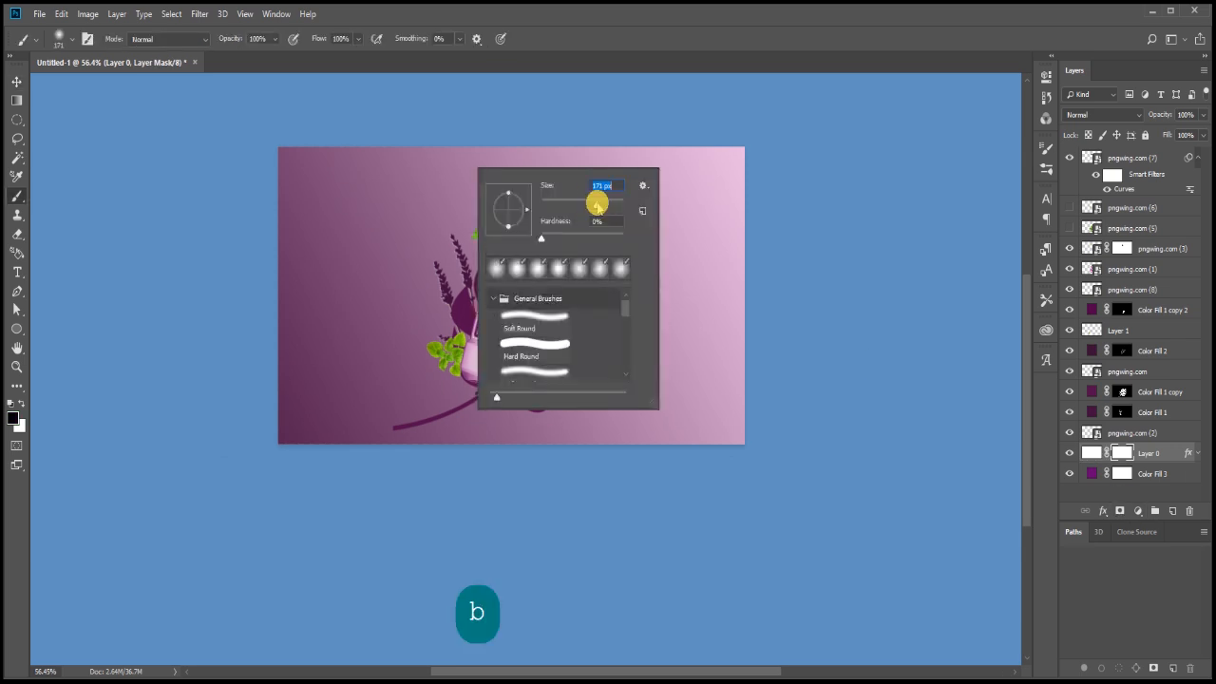
key("Return")
key("ctrl+minus")
key("bracketright")
key("bracketright")
key("bracketright")
key("bracketright")
key("bracketright")
key("bracketright")
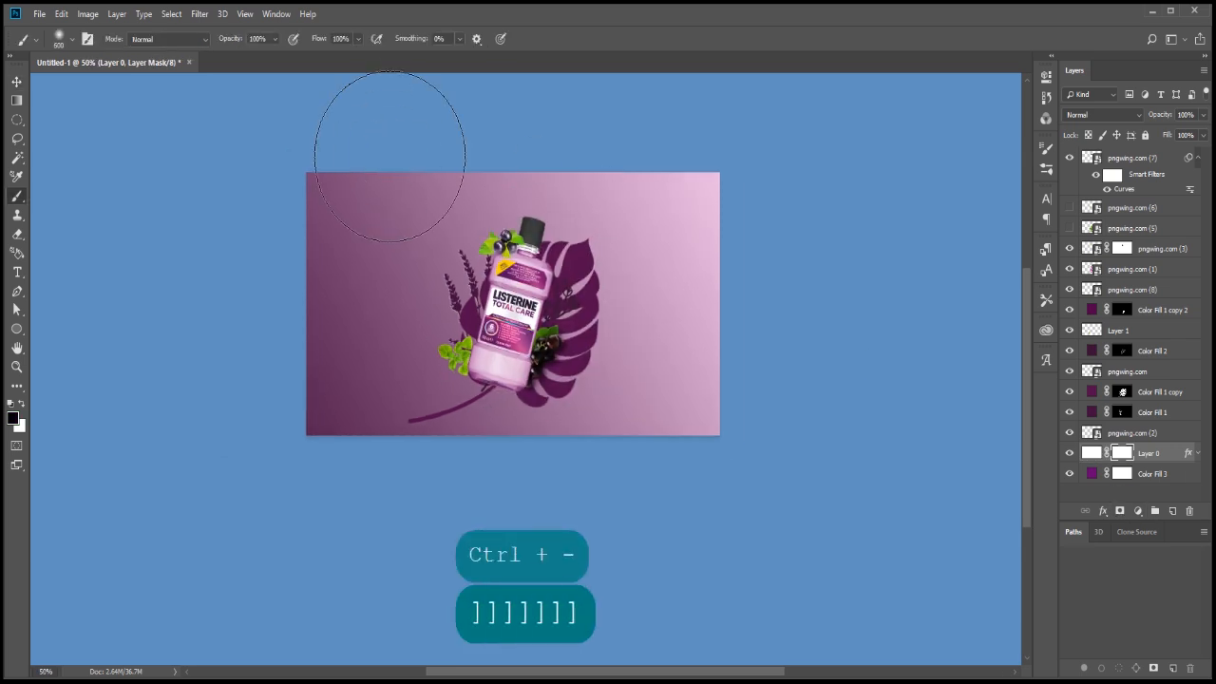
key("bracketright")
key("3")
left_click(464, 166)
key("ctrl+z")
key("x")
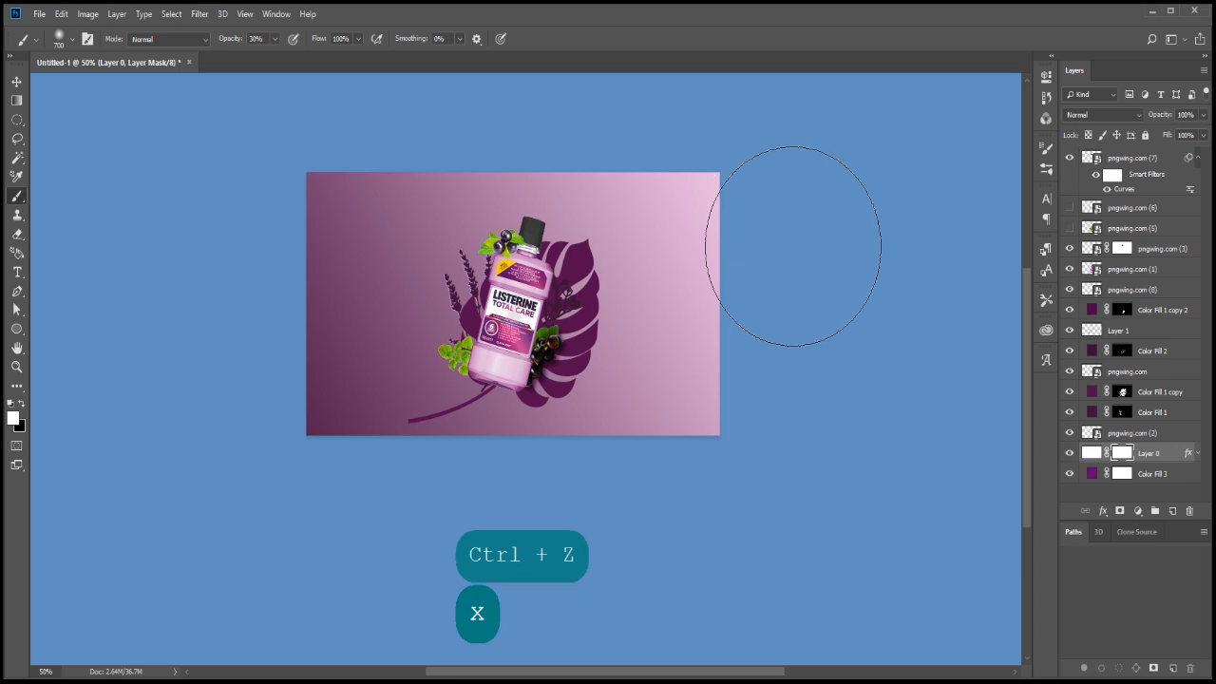
Recolour Color Fill 3 to a light pink based on the background's tone and reselect Layer 0's mask
double_click(1092, 473)
left_click(566, 196)
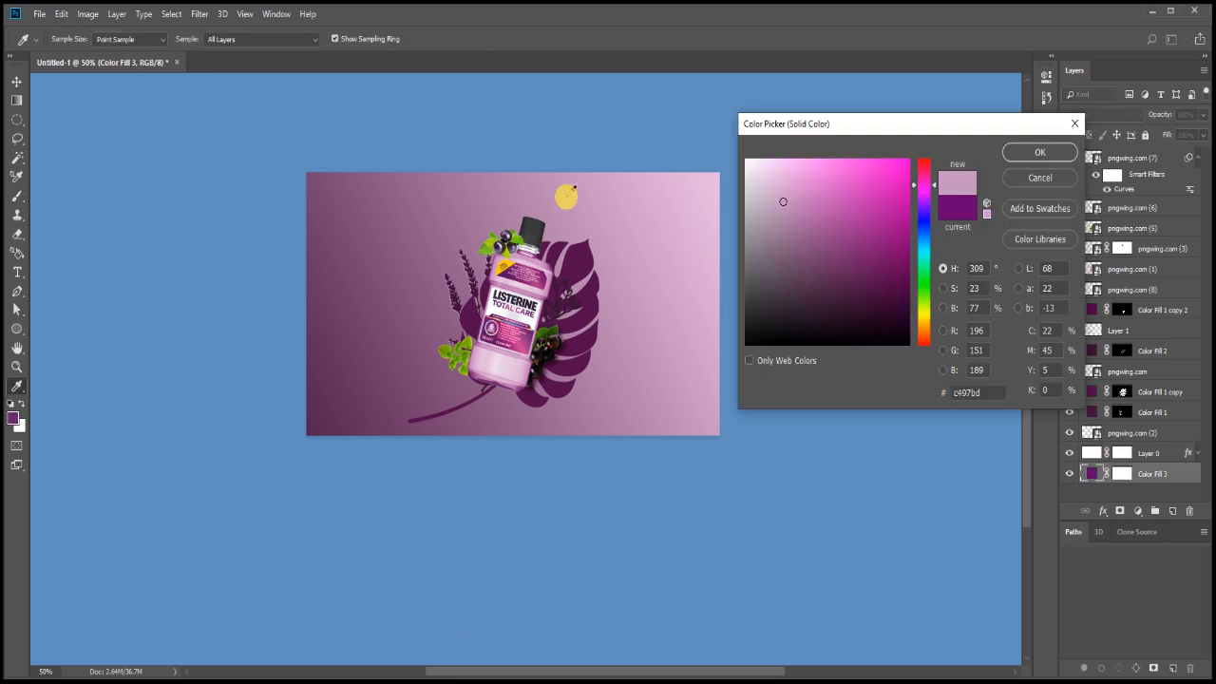
left_click(809, 194)
left_click(1040, 153)
left_click(1122, 453)
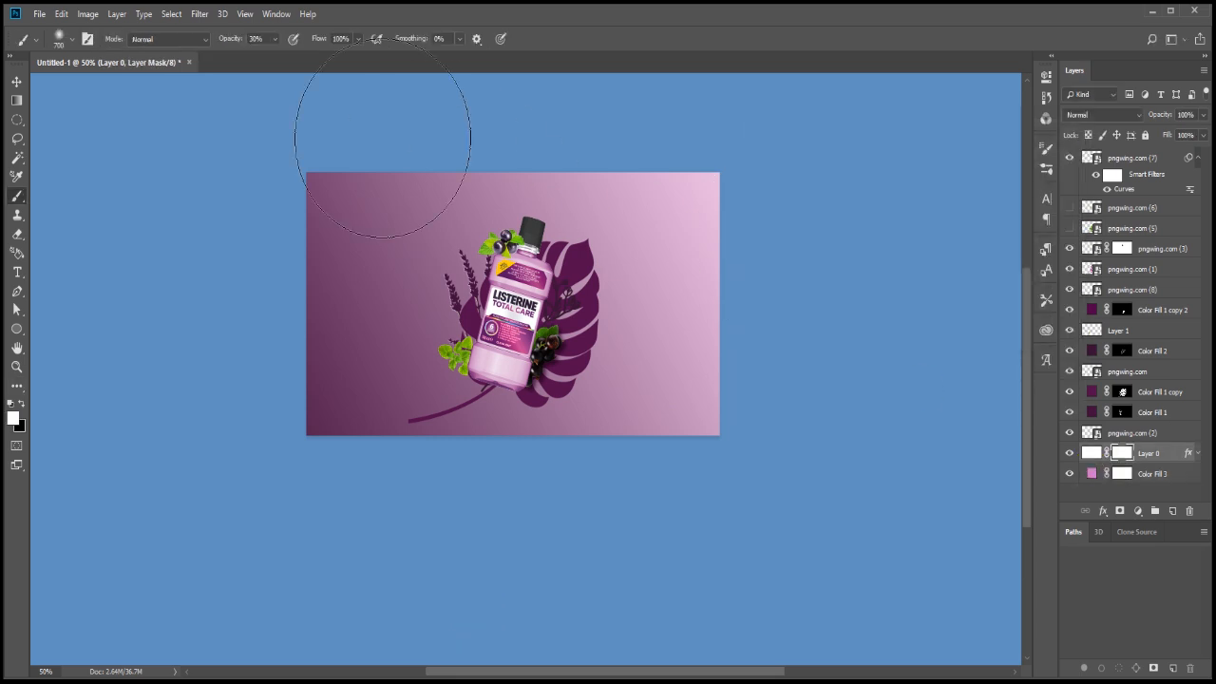
Paint Layer 0's mask with broad soft strokes at 30% opacity across the upper background, revealing the pink fill and undoing unwanted strokes
left_click(518, 171)
key("x")
left_click_drag(751, 207, 304, 114)
key("ctrl+z")
key("x")
left_click_drag(665, 226, 888, 279)
key("x")
key("x")
left_click_drag(514, 112, 848, 234)
left_click_drag(437, 169, 912, 314)
left_click_drag(249, 84, 255, 86)
key("ctrl+z")
key("ctrl+minus")
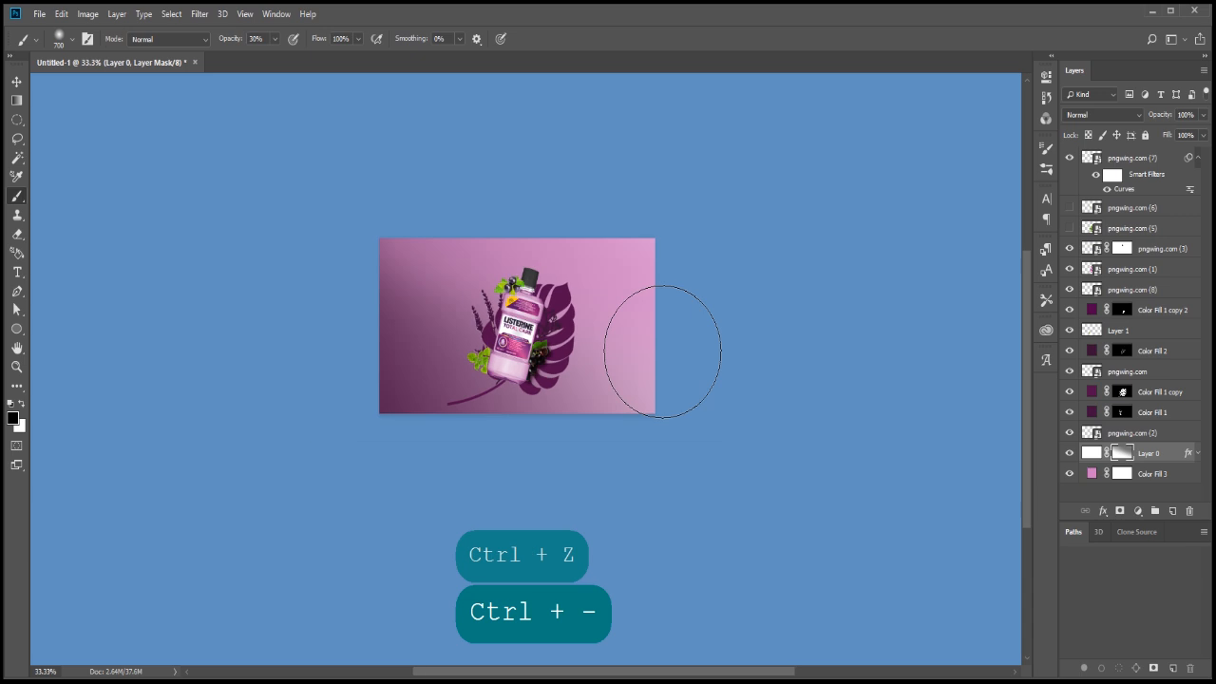
Lower the brush opacity to 20% and refine Layer 0's mask with further strokes across the background, undoing the unwanted ones
key("2")
key("ctrl+z")
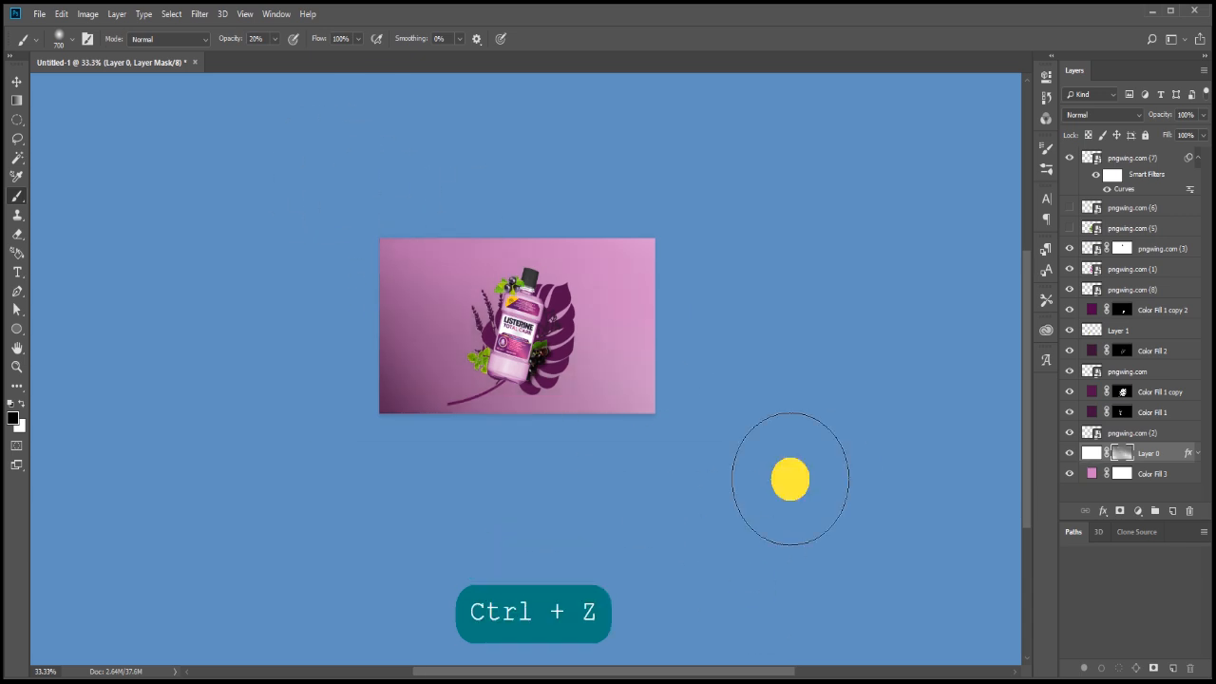
left_click_drag(372, 352, 732, 369)
key("ctrl+z")
left_click_drag(383, 202, 875, 638)
key("ctrl+z")
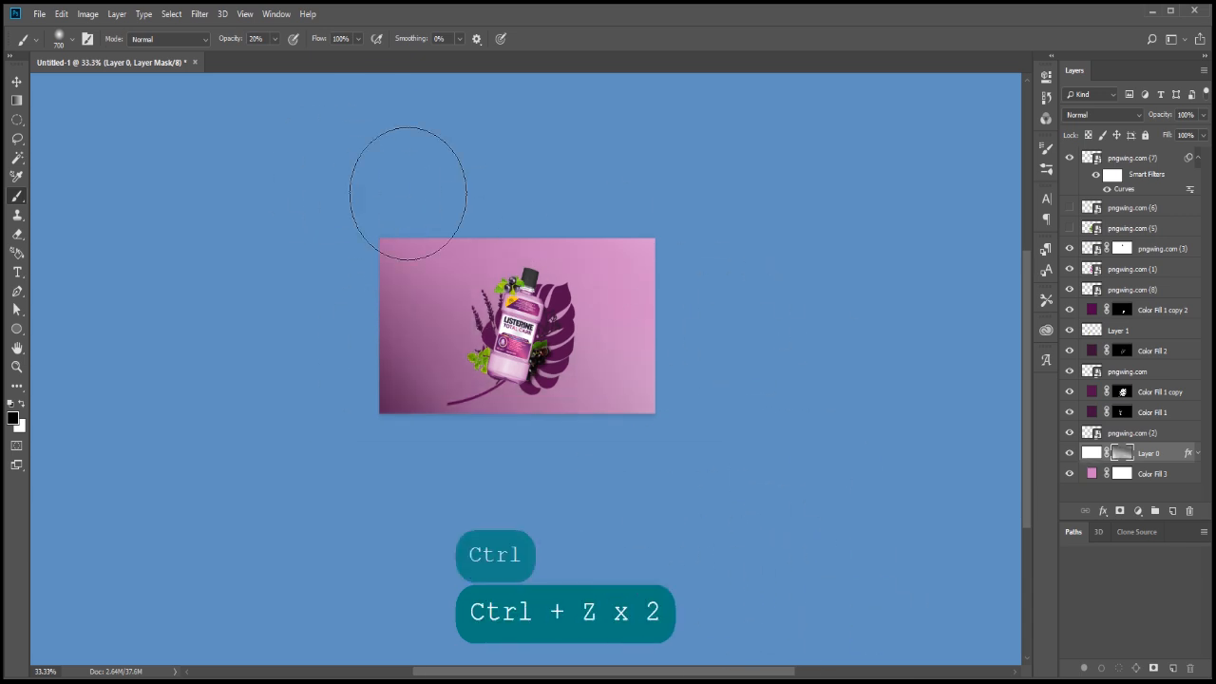
scroll(588, 306, "up", 2)
scroll(592, 306, "up", 1)
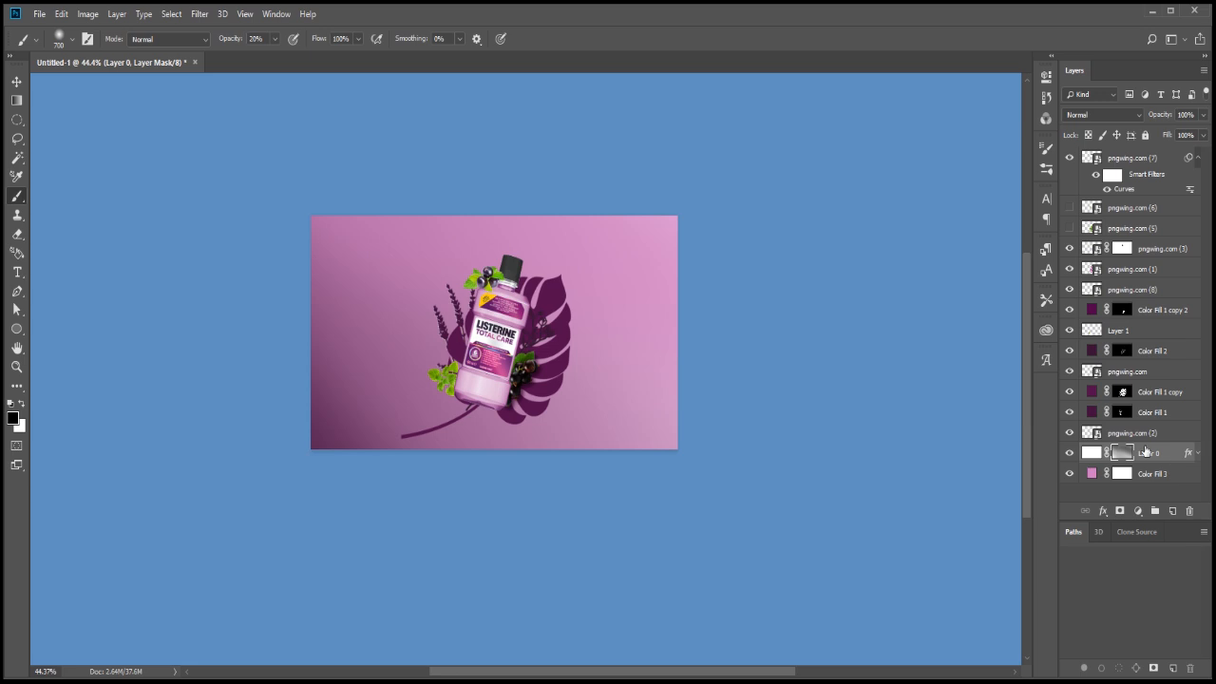
scroll(512, 445, "up", 1)
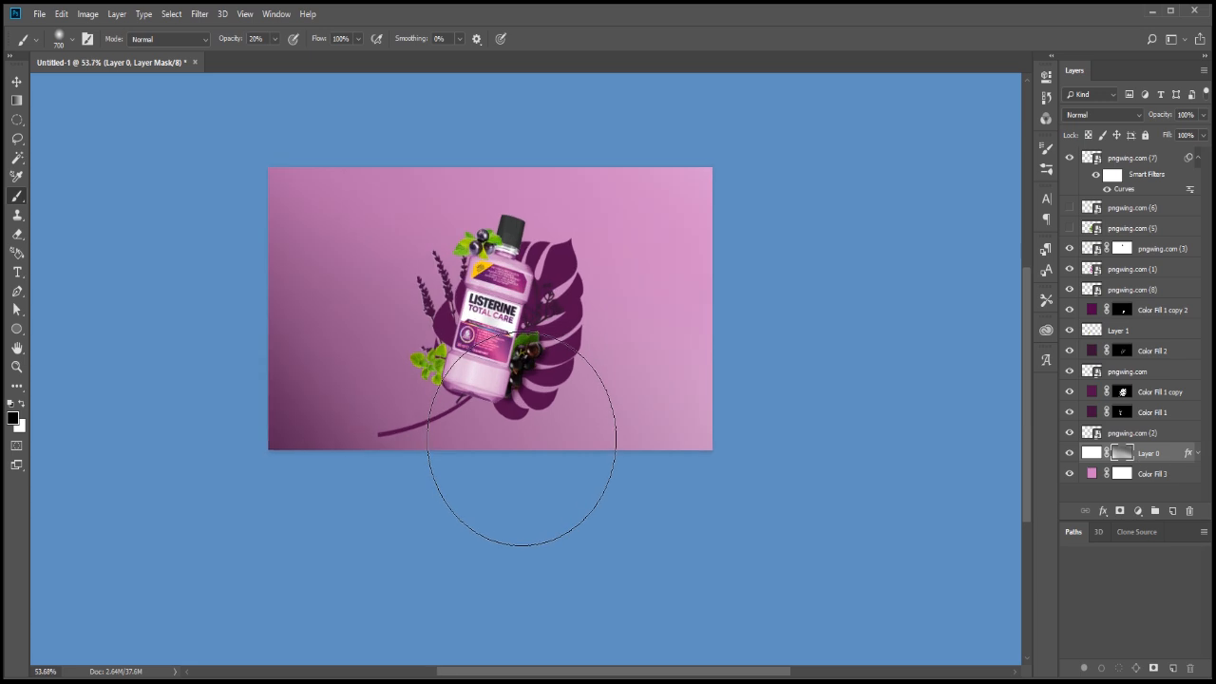
Fade out the monstera leaf's stem on the Color Fill 1 copy mask using a soft 175 px brush at 75% opacity, undoing excess strokes
left_click(1145, 391)
key("b")
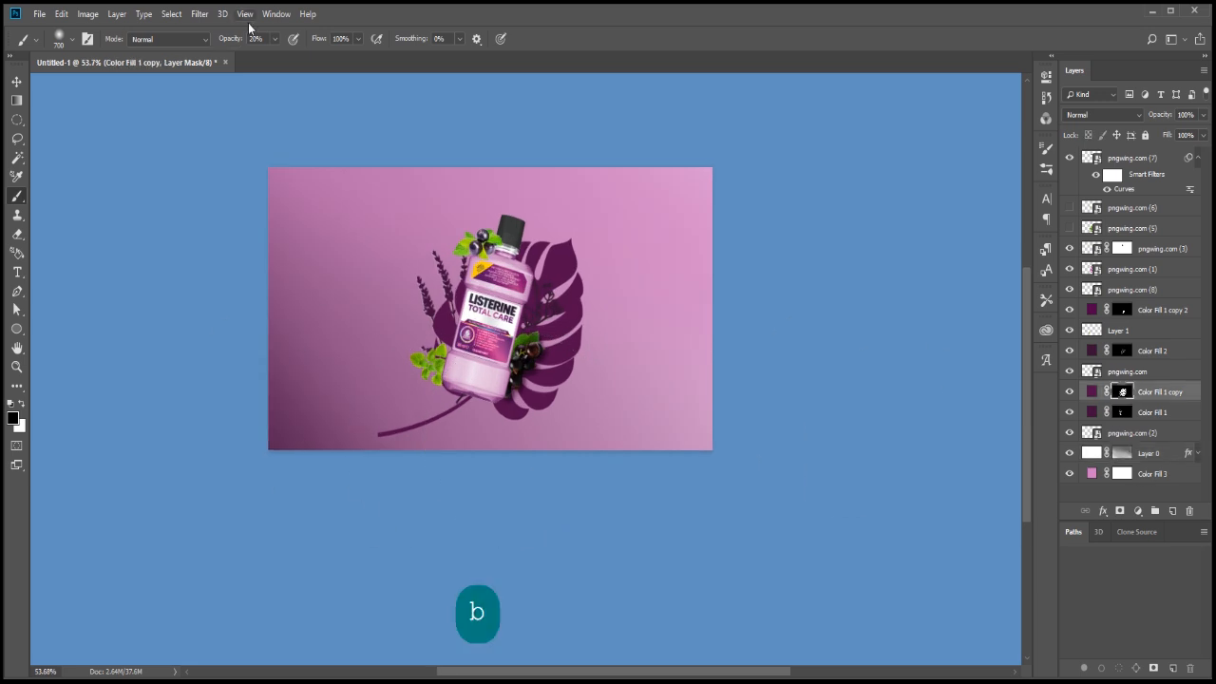
left_click_drag(293, 55, 311, 56)
key("Return")
right_click(342, 451)
right_click(506, 419)
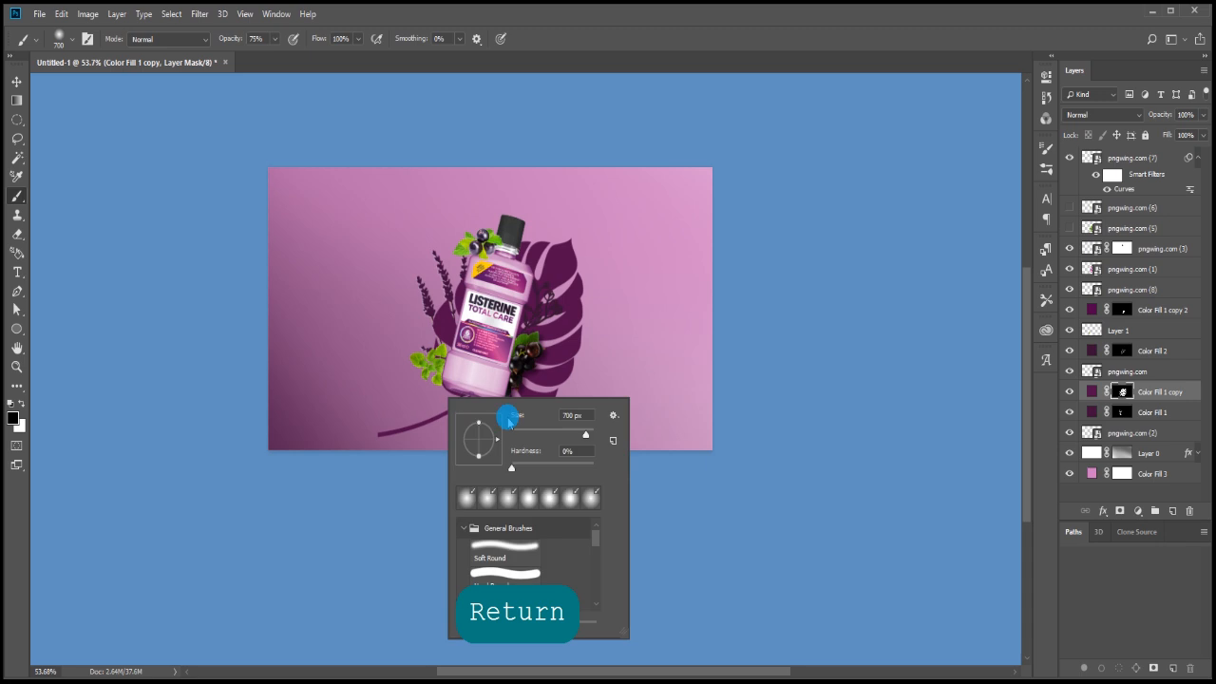
key("Return")
key("bracketright")
key("bracketright")
key("bracketright")
key("bracketright")
key("bracketright")
key("bracketright")
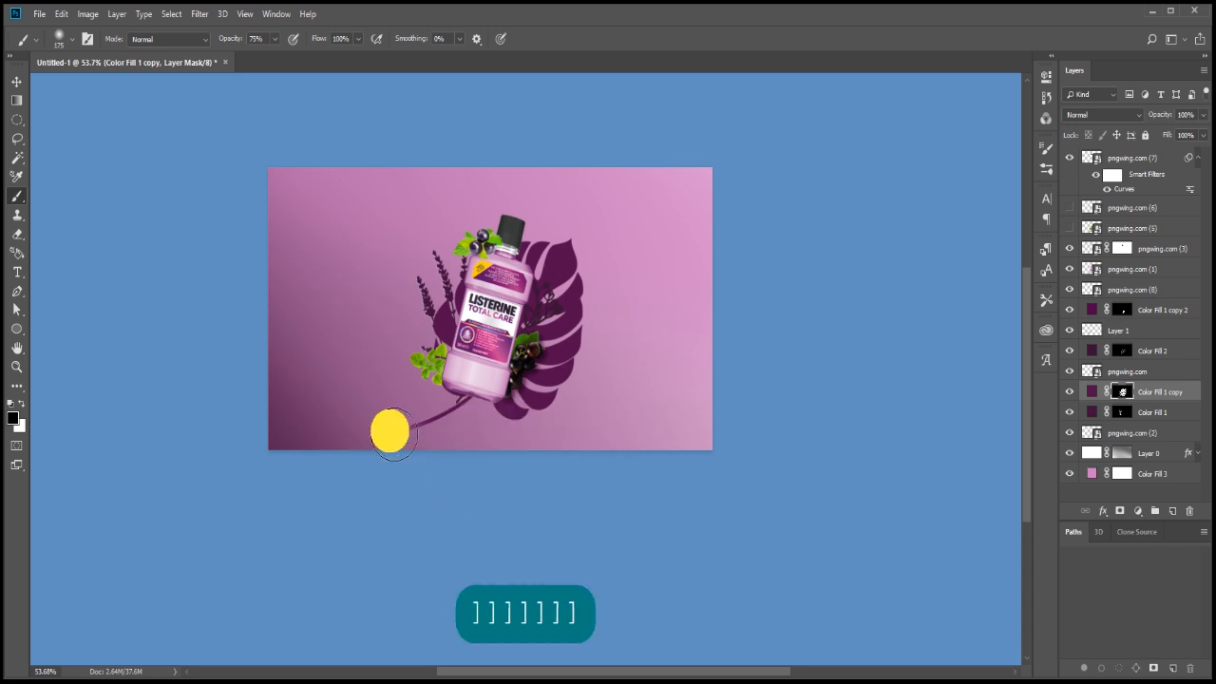
left_click(461, 416, "ctrl")
left_click(462, 410, "ctrl")
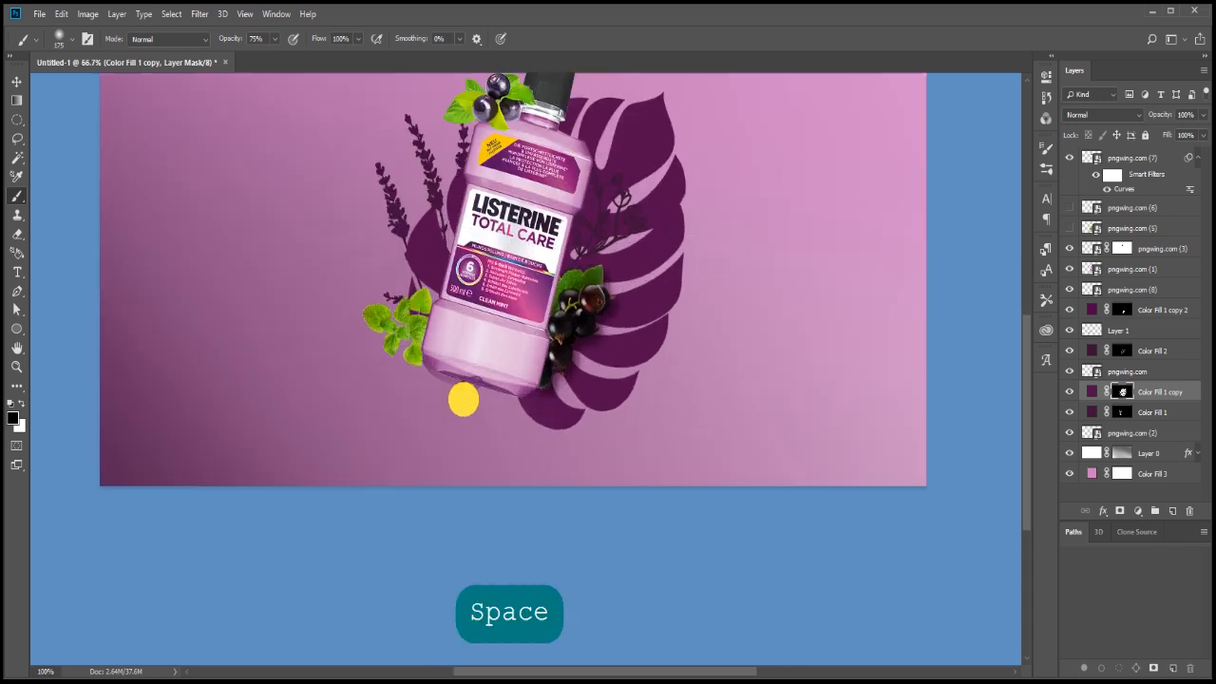
left_click(462, 400, "ctrl")
key("ctrl+alt+z")
key("ctrl+alt+z")
key("ctrl+alt+z")
key("ctrl+alt+z")
key("ctrl+alt+z")
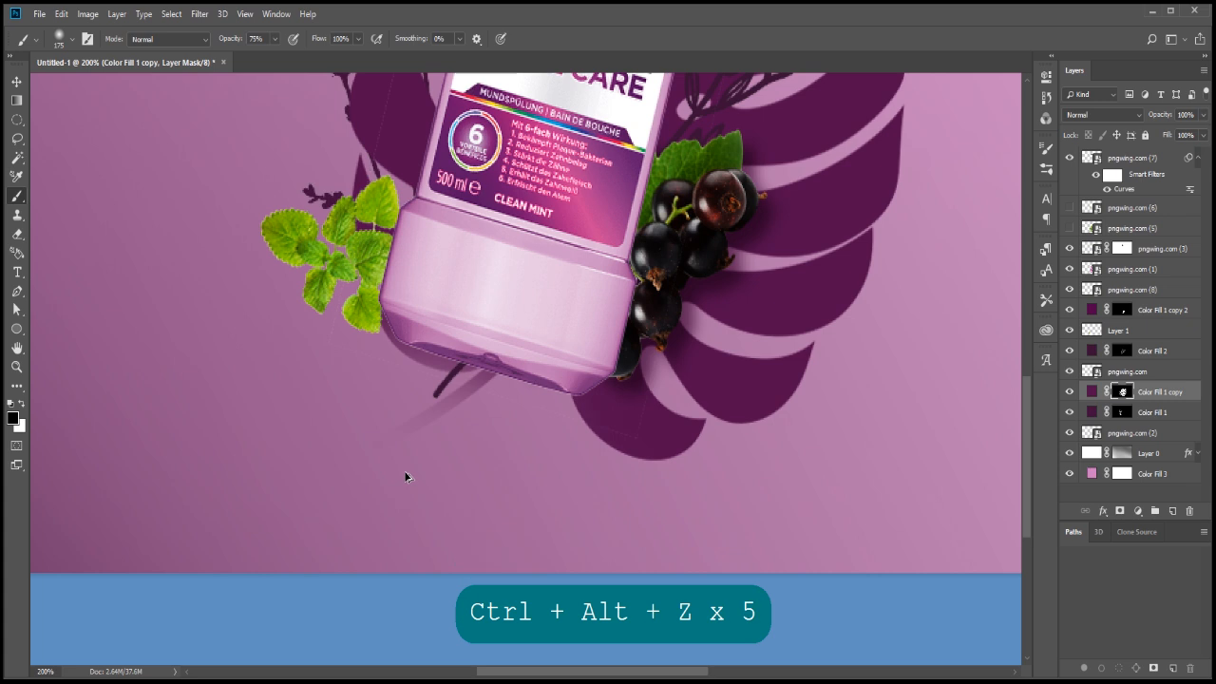
Group the line-art flower with its Color Fill 2 layer and add a layer mask to the group
left_click(1072, 351)
left_click(1071, 372)
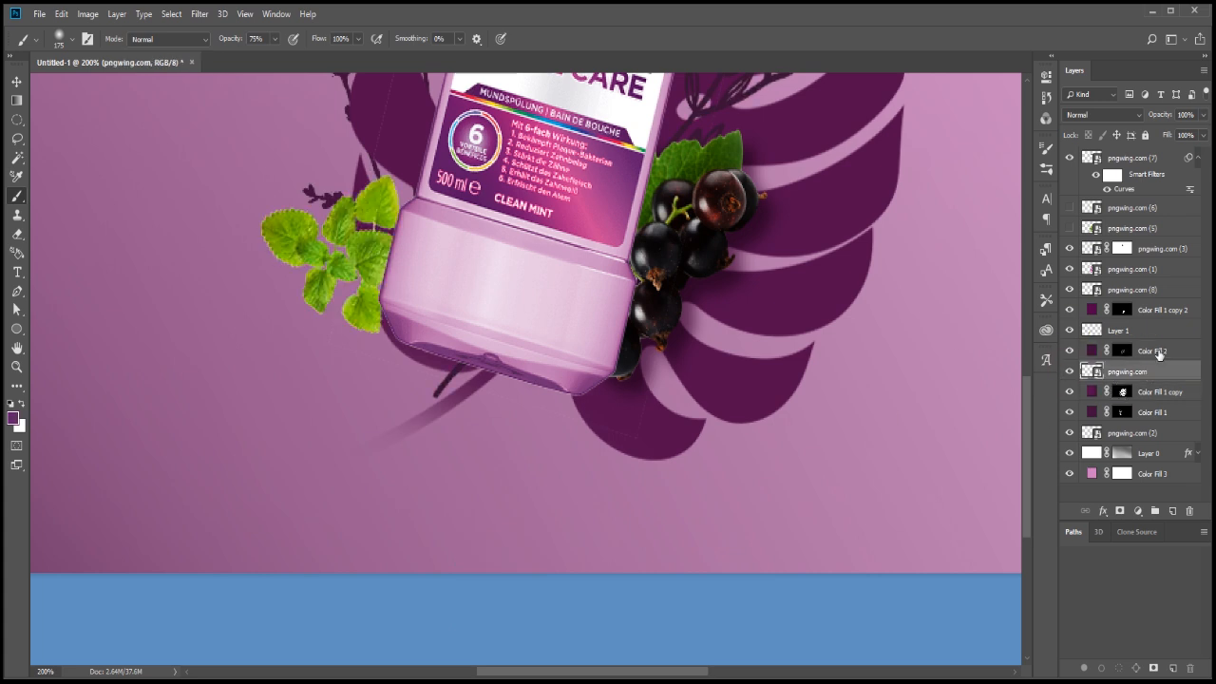
left_click(1071, 350, "shift")
key("ctrl+g")
Fade out the line-art flower's stem below the bottle on Group 1's mask using a soft 32 px brush at 75% opacity
right_click(421, 458)
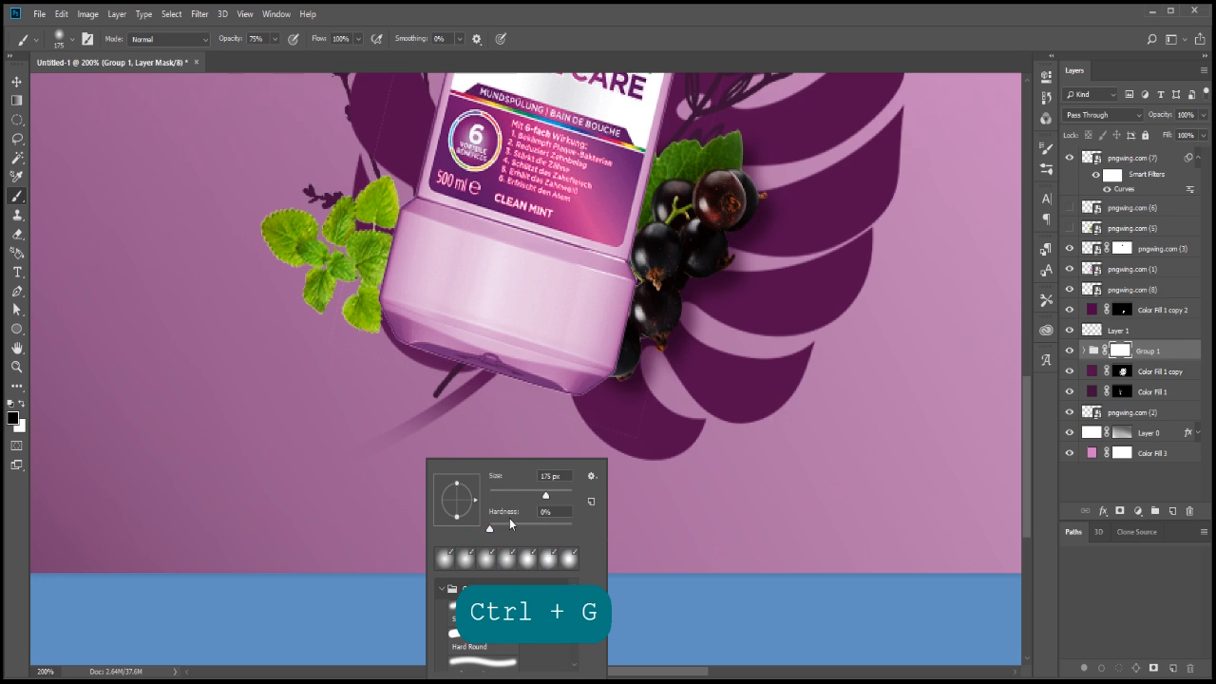
left_click(507, 488)
left_click(393, 434)
key("x")
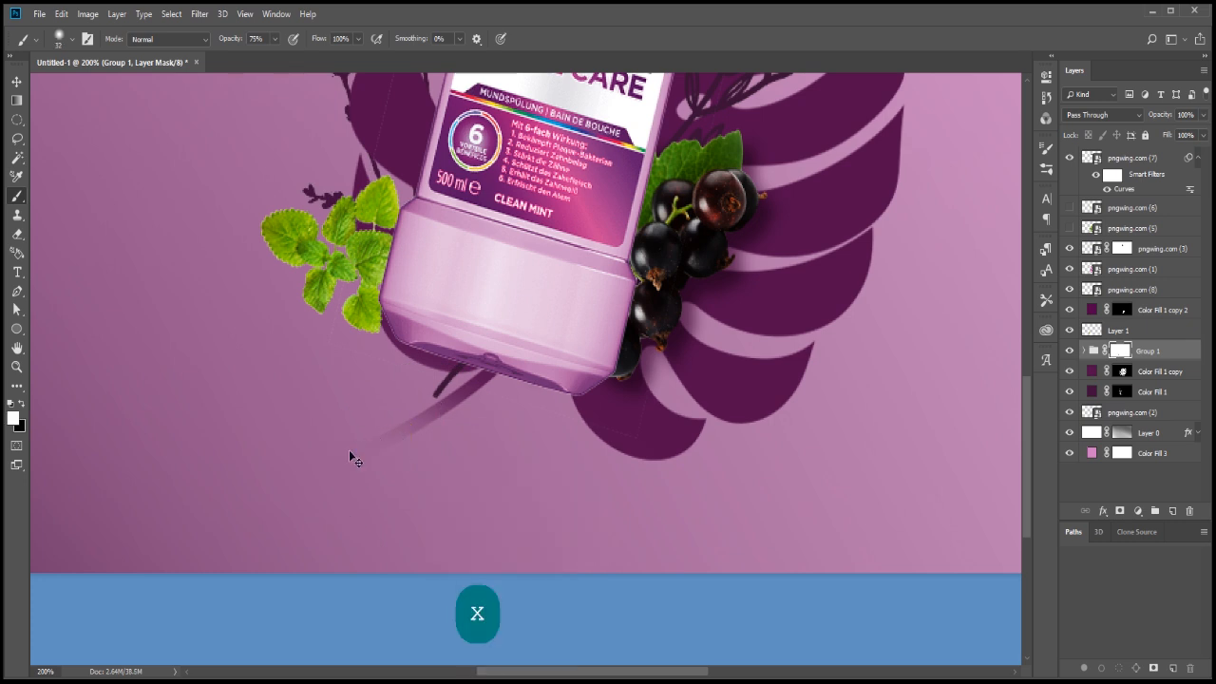
key("ctrl+alt+z")
left_click(476, 401)
mouse_move(479, 356)
left_mouse_down()
mouse_move(437, 430)
mouse_move(392, 456)
mouse_move(378, 438)
mouse_move(478, 403)
mouse_move(377, 441)
mouse_move(502, 383)
mouse_move(466, 421)
left_mouse_up()
left_click(1124, 371)
key("ctrl+minus")
key("ctrl+minus")
key("ctrl+minus")
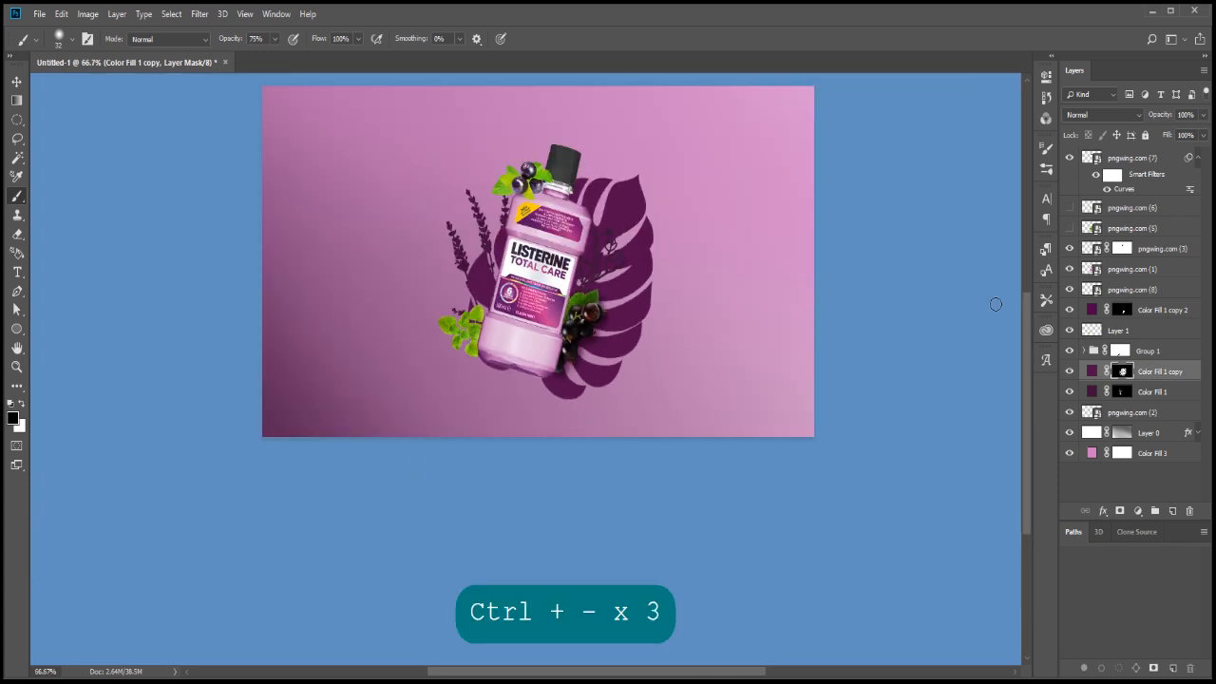
Load the outline of the bottle layer pngwing.com (1) as a selection and feather it with a radius of 15
key("v")
left_click(563, 330)
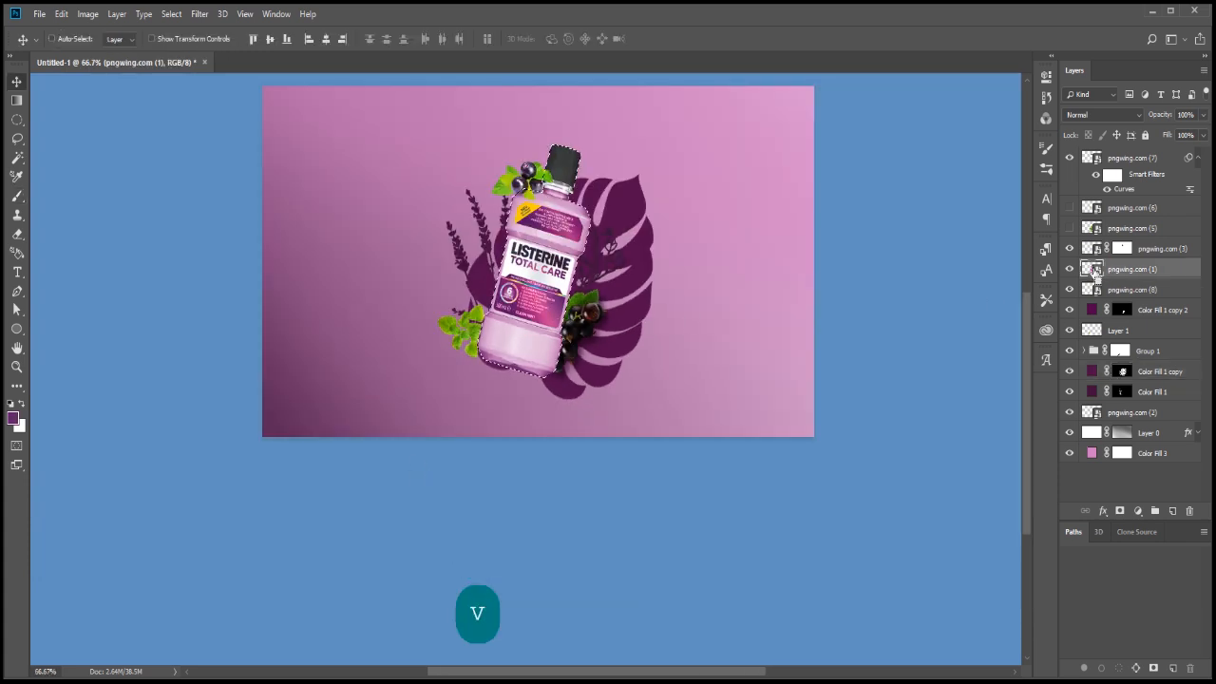
key("ctrl+f")
key("Escape")
key("Escape")
key("Escape")
key("Escape")
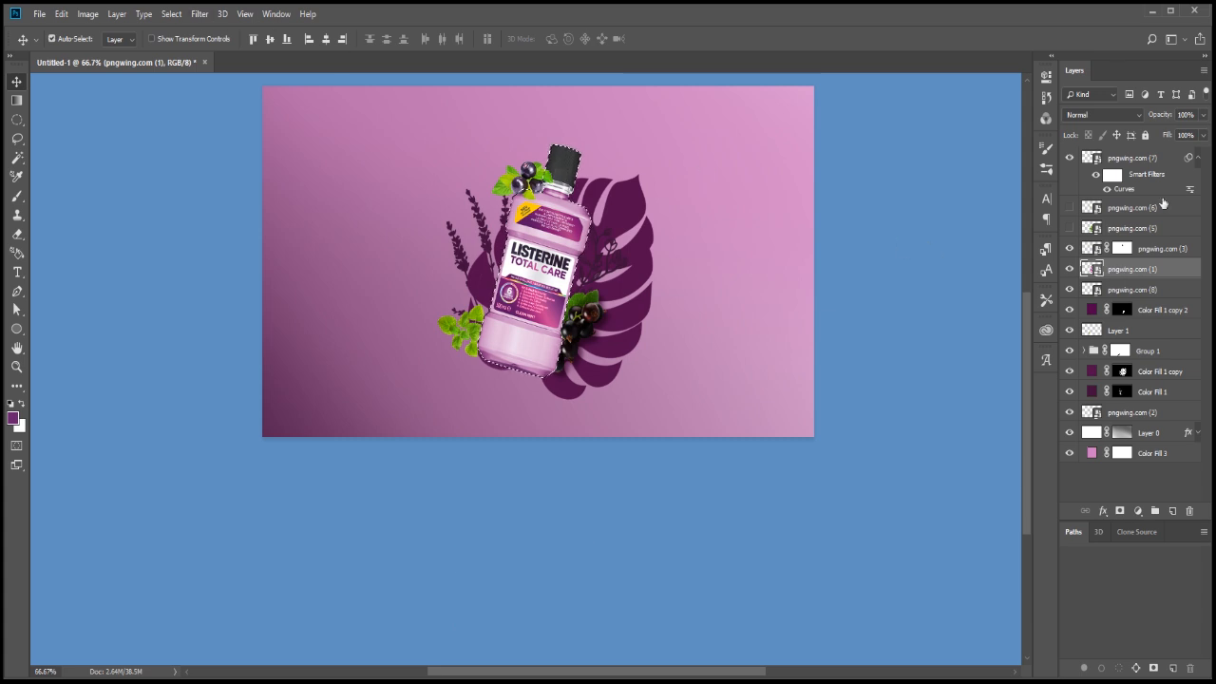
key("shift+F6")
left_click_drag(555, 224, 722, 230)
type("15")
key("Return")
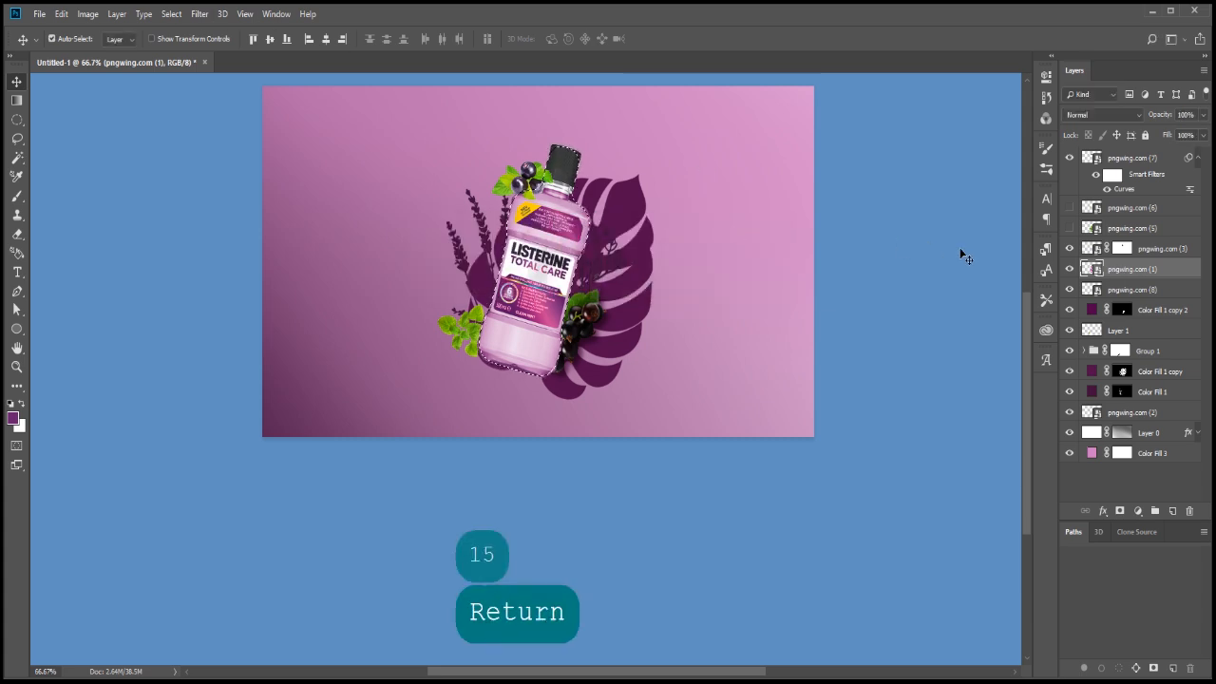
Add a dark purple Solid Color fill layer from the feathered selection, placed beneath the bottle layer
left_click(1138, 510)
left_click(1150, 249)
left_click_drag(889, 285, 926, 285)
key("Return")
Offset the bottle's purple shadow fill, Color Fill 4, to the right and slightly down
key("v")
key("shift+Right")
key("shift+Right")
key("shift+Right")
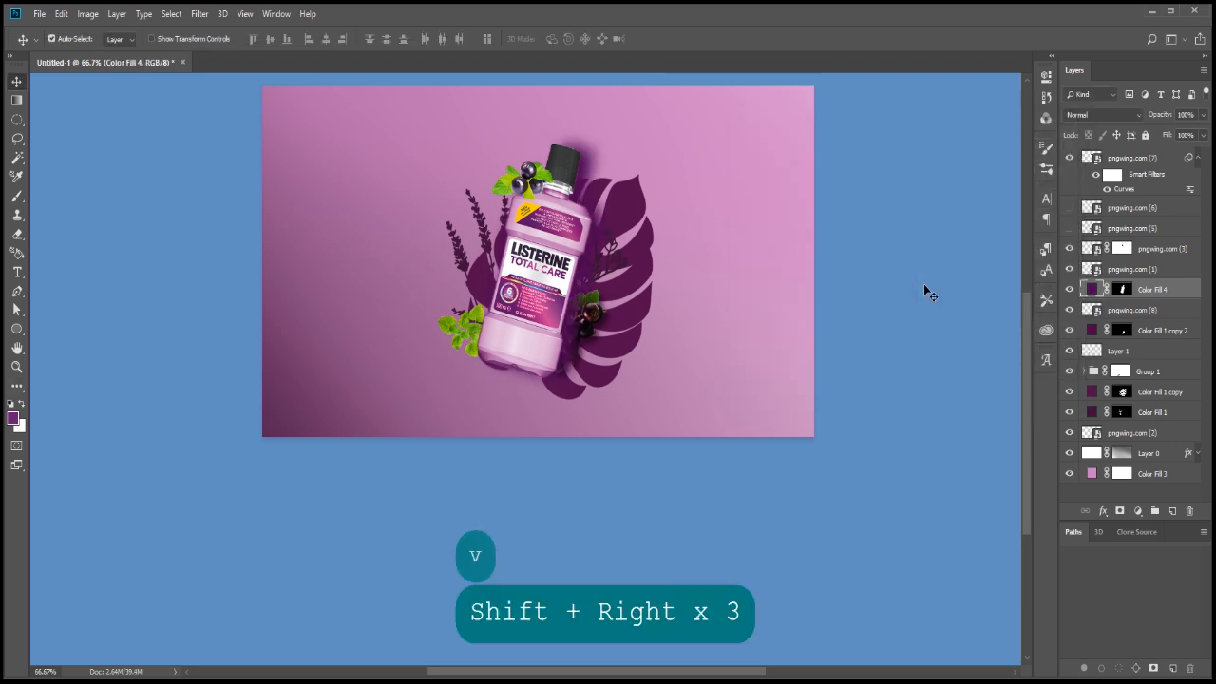
key("shift+Down")
key("shift+Right")
left_click(1103, 114)
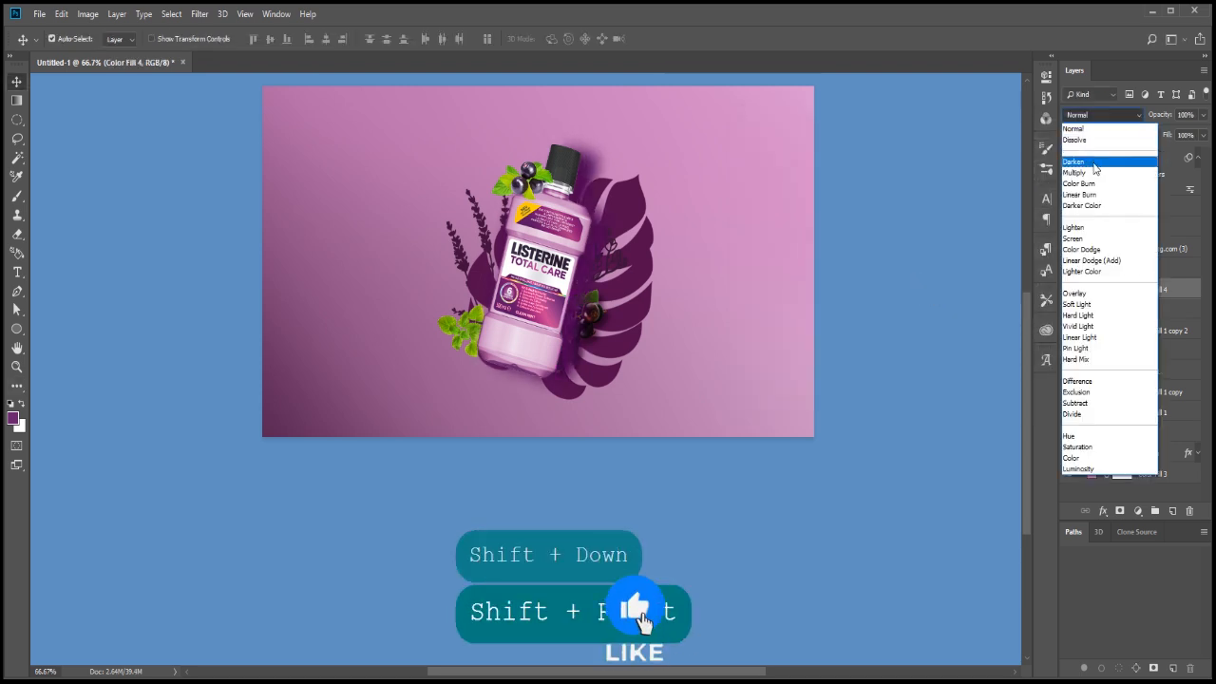
left_click(1088, 150)
left_click_drag(1169, 289, 1172, 385)
key("ctrl+z")
key("ctrl+z")
key("ctrl+z")
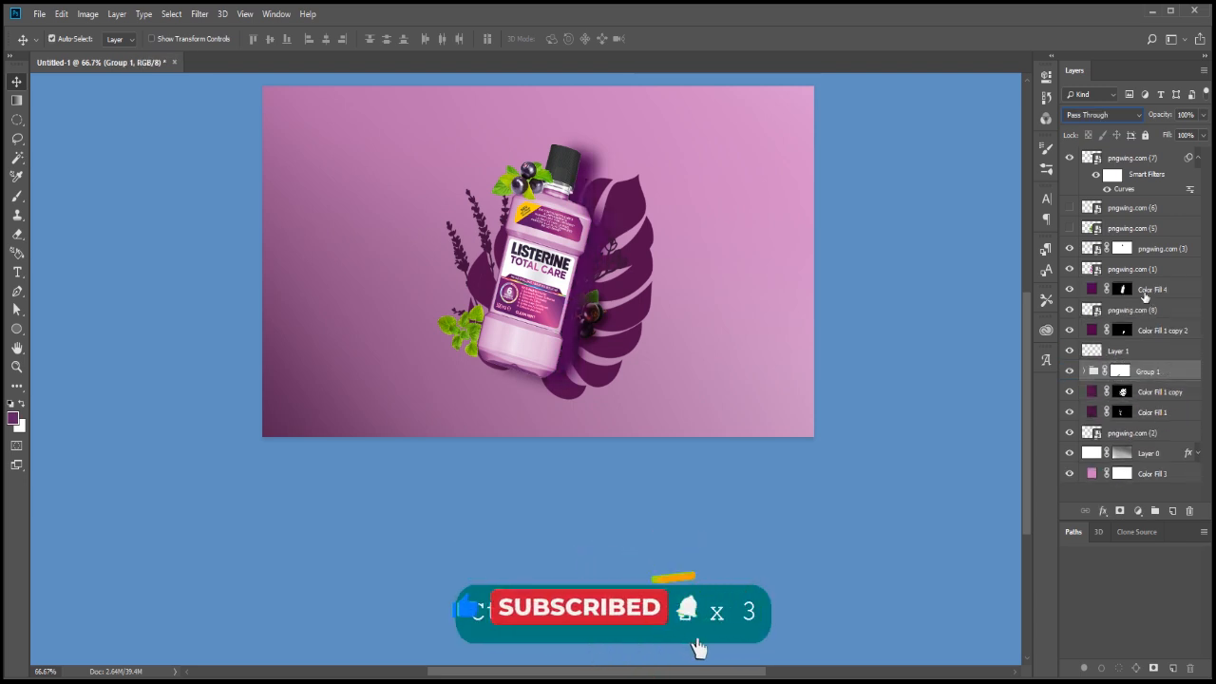
Move Color Fill 4 directly above Layer 0 in the layer stack and lower its opacity to 59%
left_click_drag(1072, 289, 1167, 443)
left_click(1174, 411)
left_click(1070, 433)
left_click(1070, 433)
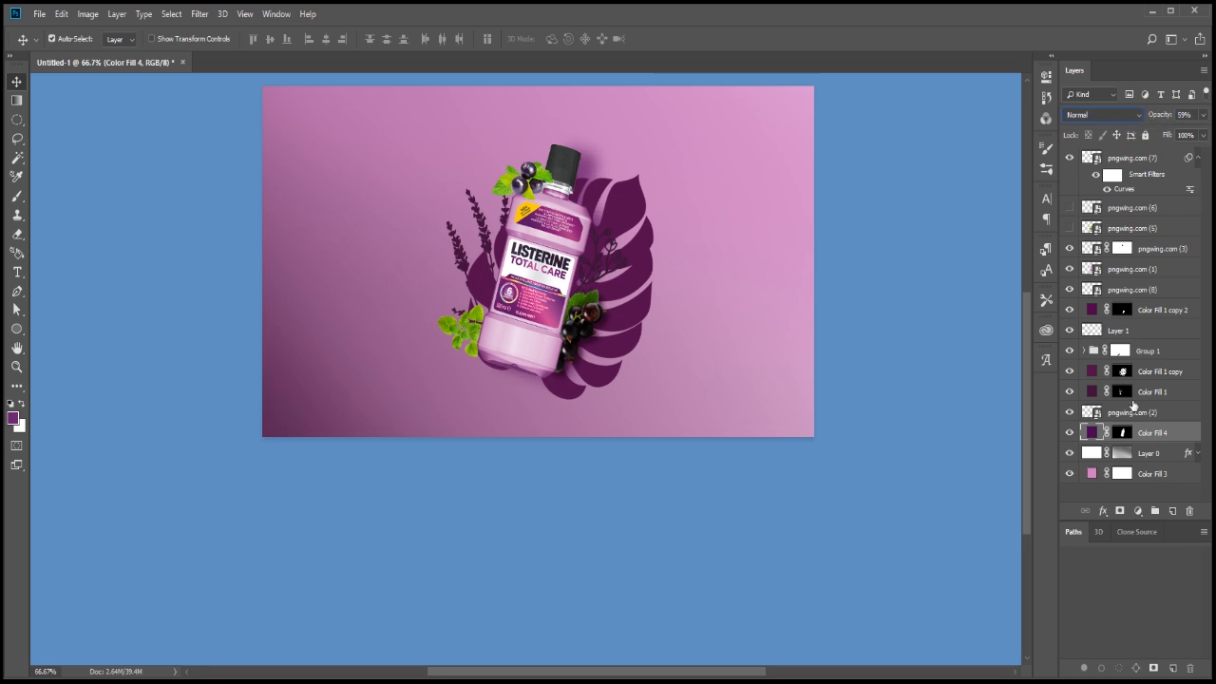
double_click(1092, 371)
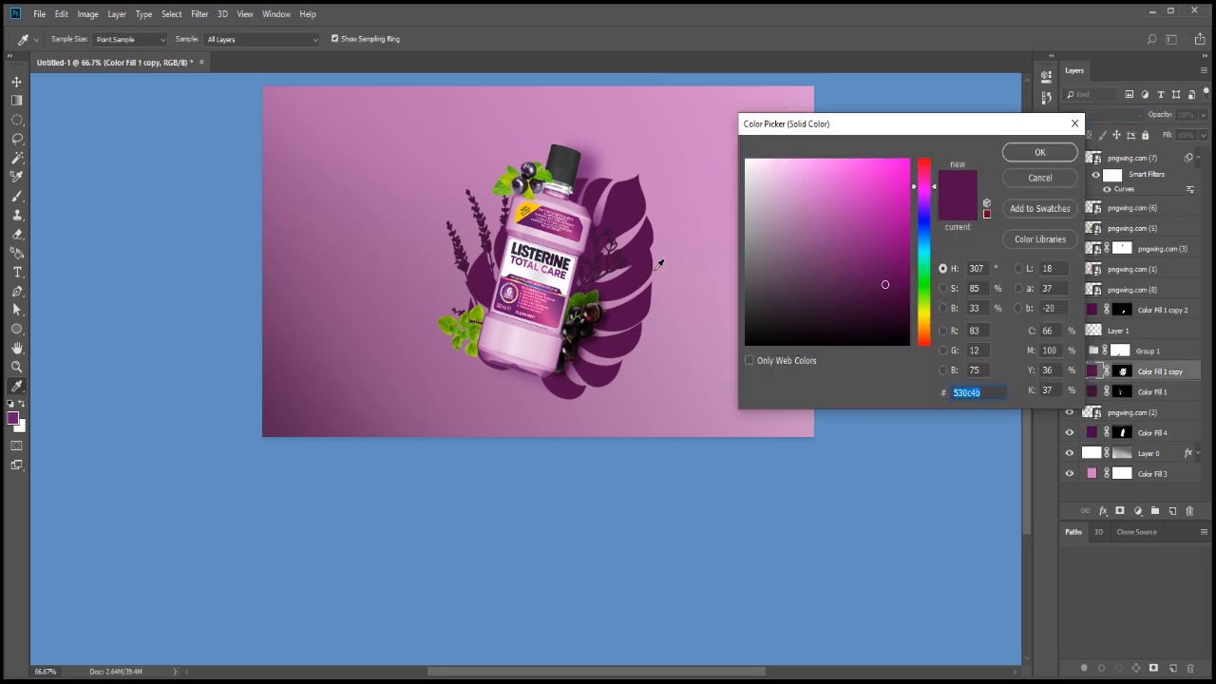
mouse_move(879, 275)
left_mouse_down()
mouse_move(906, 245)
mouse_move(894, 236)
mouse_move(892, 257)
left_mouse_up()
left_click(662, 282)
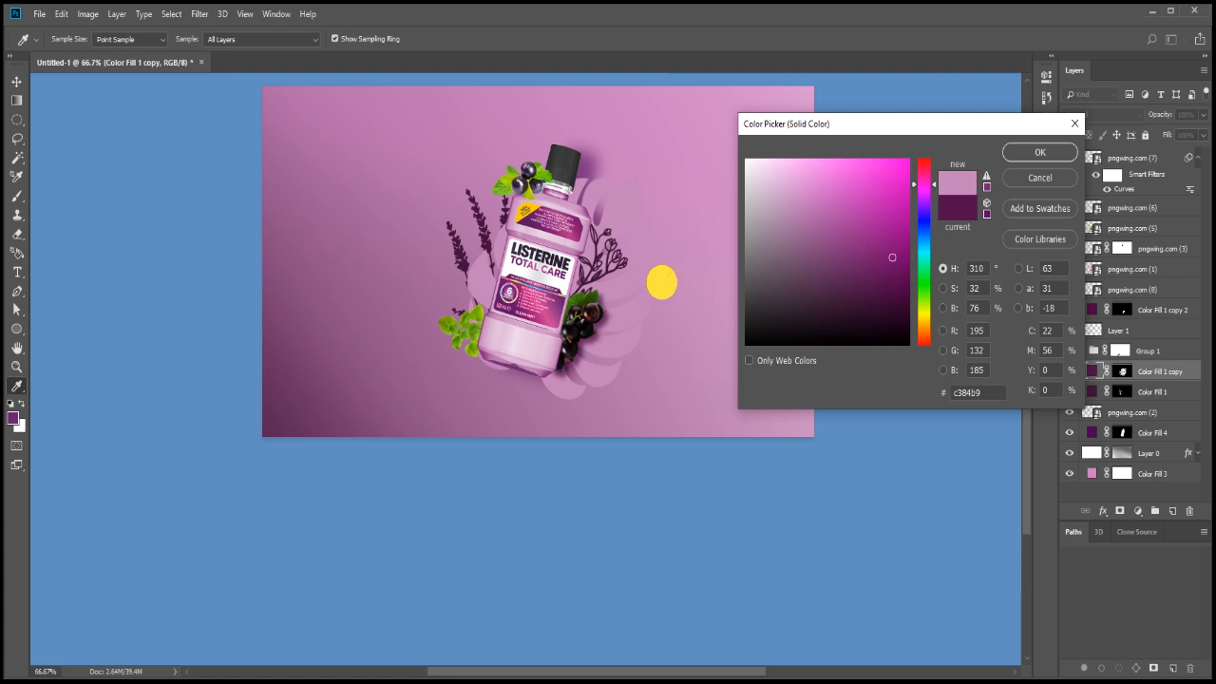
left_click(493, 410)
left_click(452, 240)
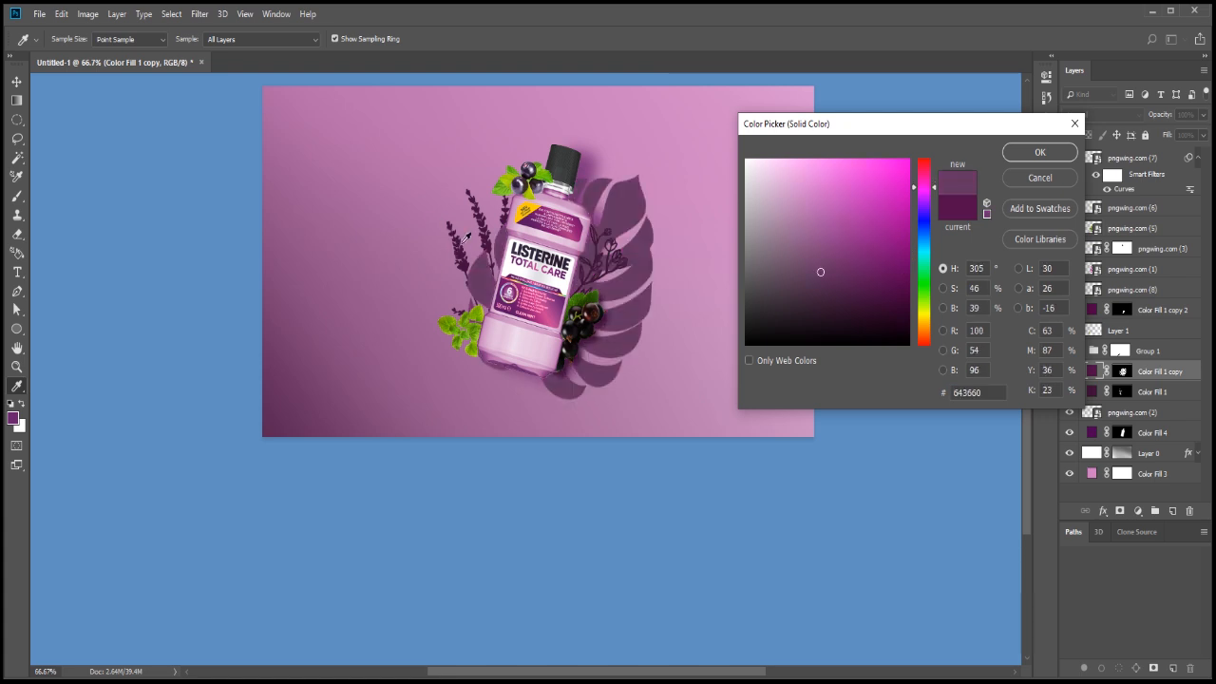
left_click(466, 236)
left_click(622, 164)
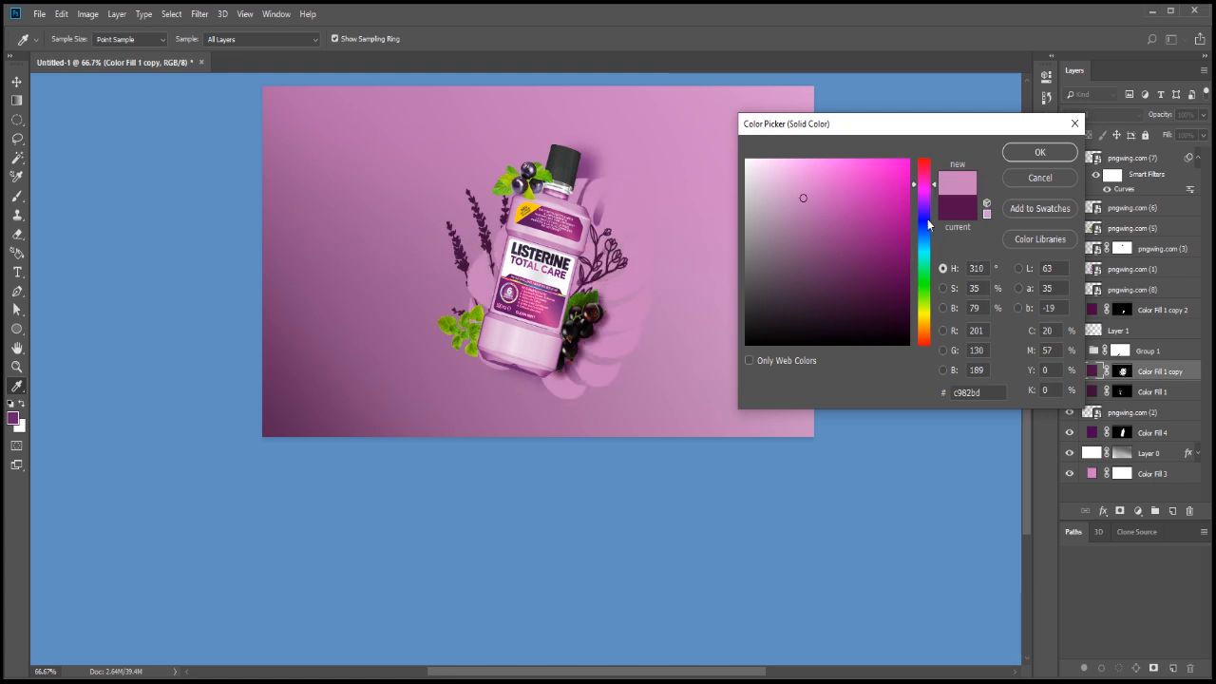
left_click(1039, 177)
Lower the opacity of the monstera leaf's Color Fill 1 copy layer to 20%
left_click_drag(1162, 114, 1116, 114)
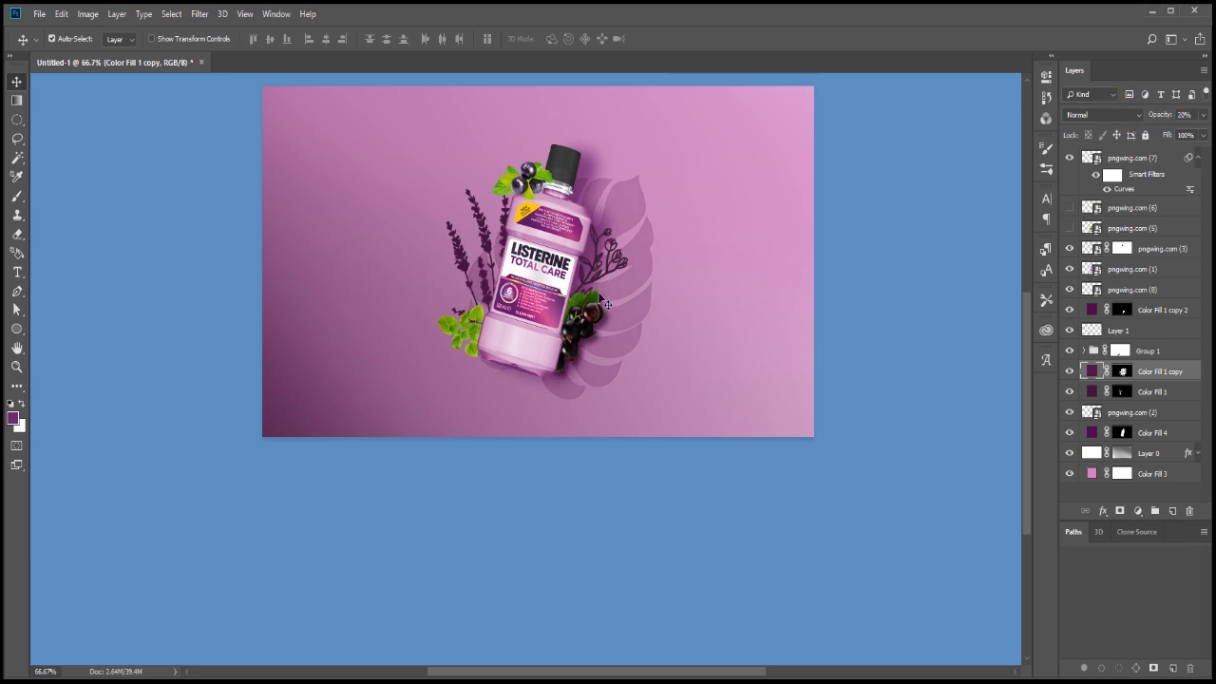
left_click(475, 211)
left_click(1176, 367)
Group the lavender layer pngwing.com (2) with its Color Fill 1 layer and try a group opacity of 77%
left_click(1070, 393)
left_click(1069, 392)
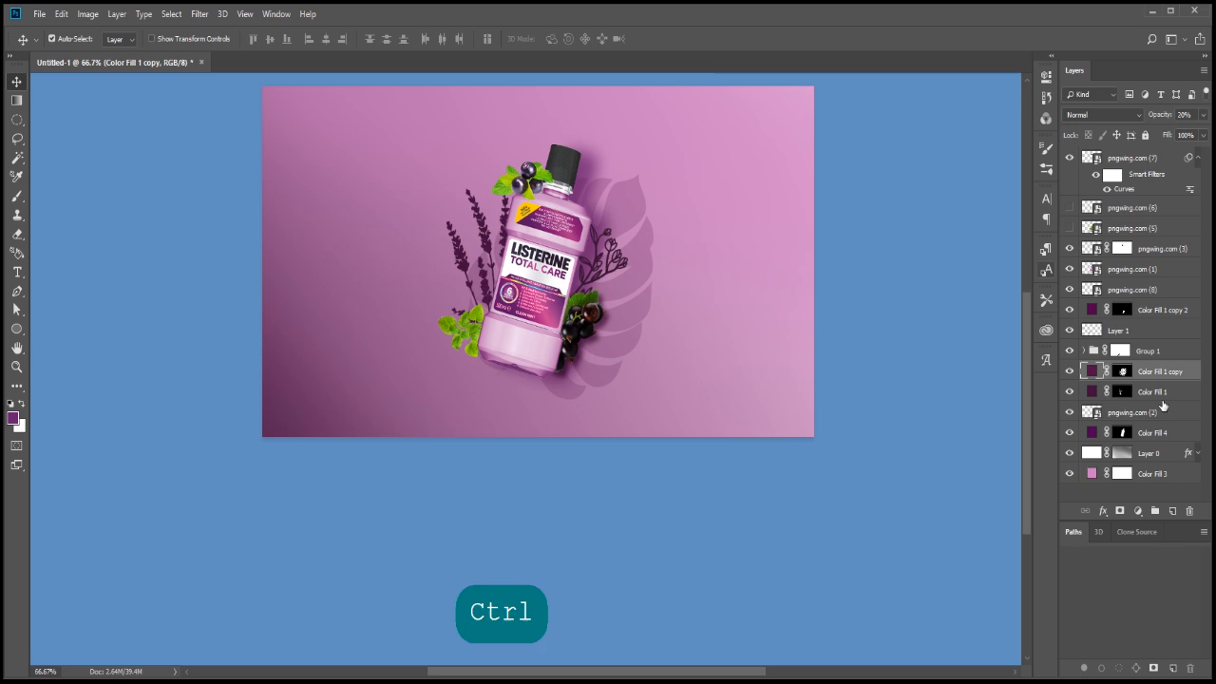
left_click(1162, 400)
left_click(1159, 416, "ctrl")
key("ctrl+g")
left_click_drag(1150, 114, 1125, 113)
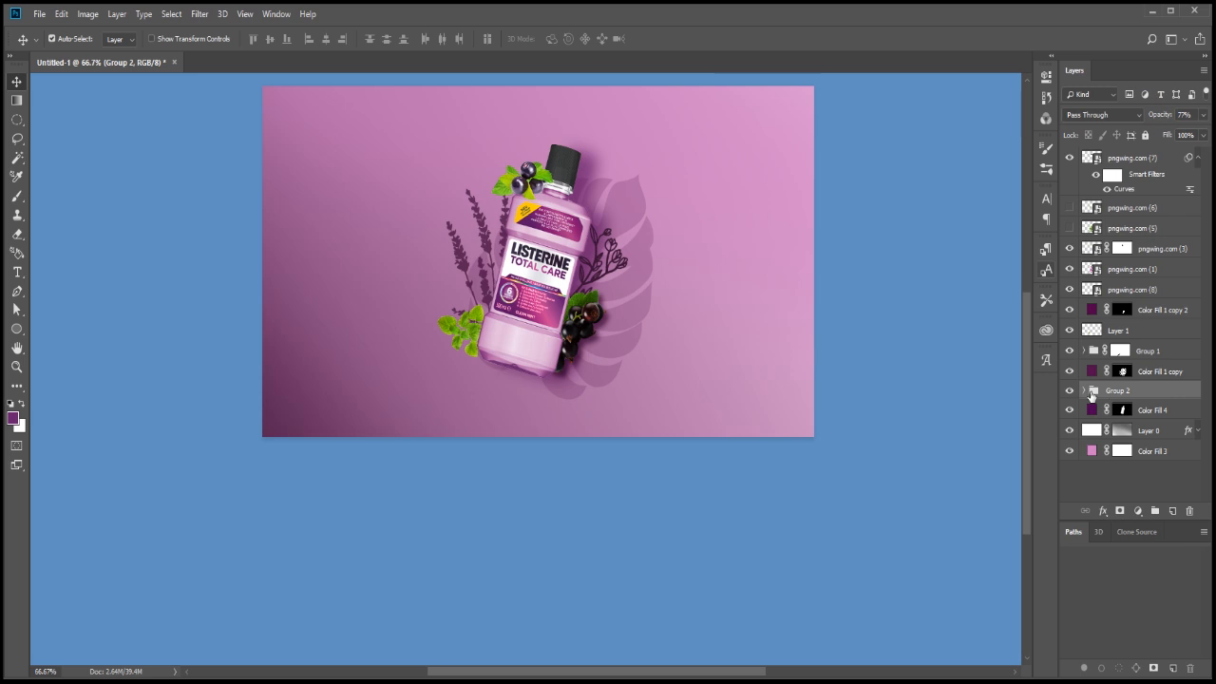
Set the blending mode of the lavender's Color Fill 1 layer inside Group 2 to Overlay, after trying Lighten
left_click(1084, 390)
left_click(1131, 410)
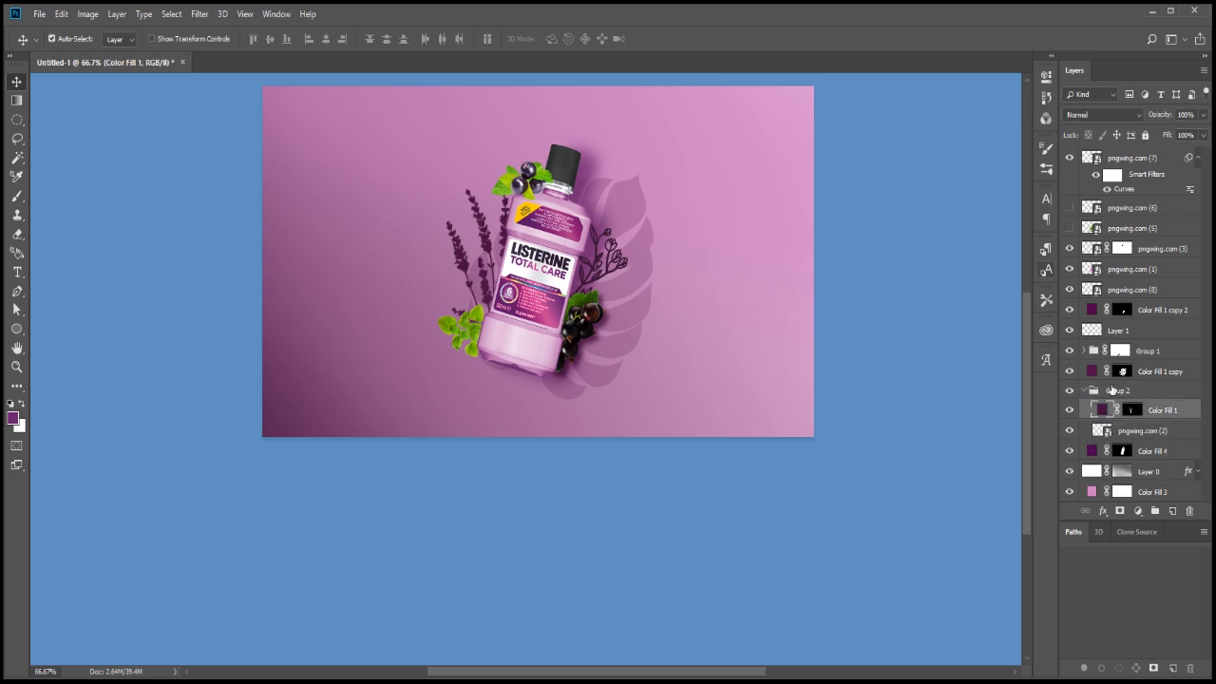
left_click(1100, 115)
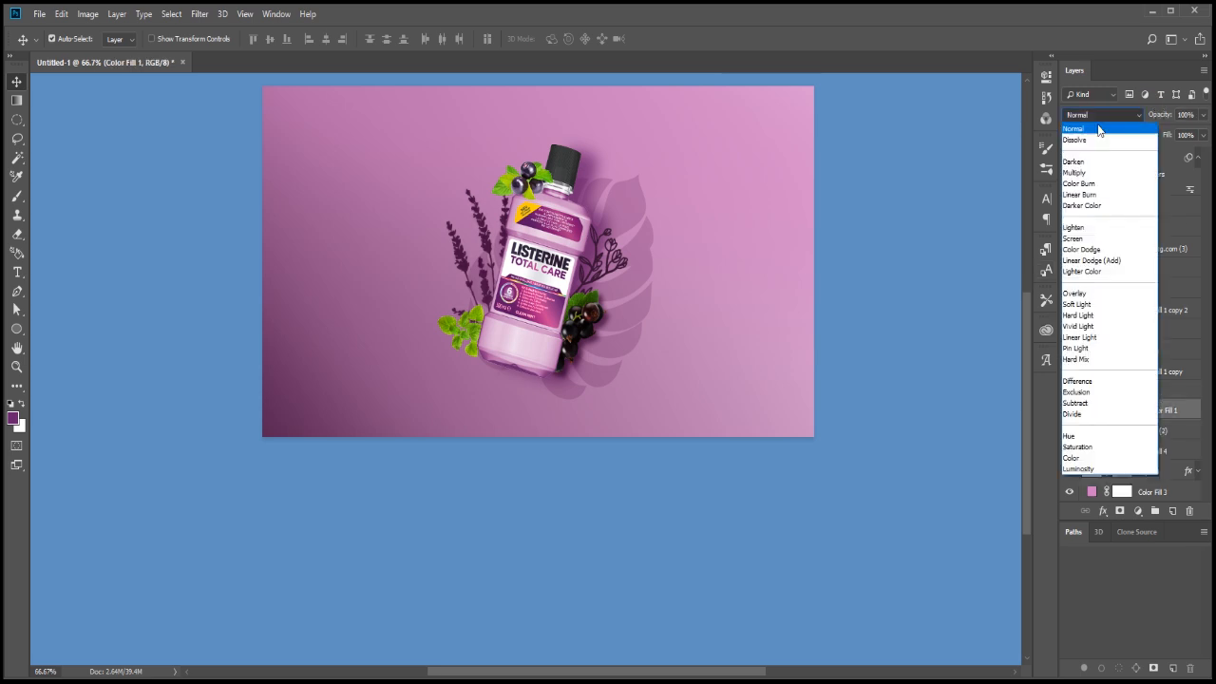
left_click(1091, 229)
left_click(1102, 115)
left_click(1084, 294)
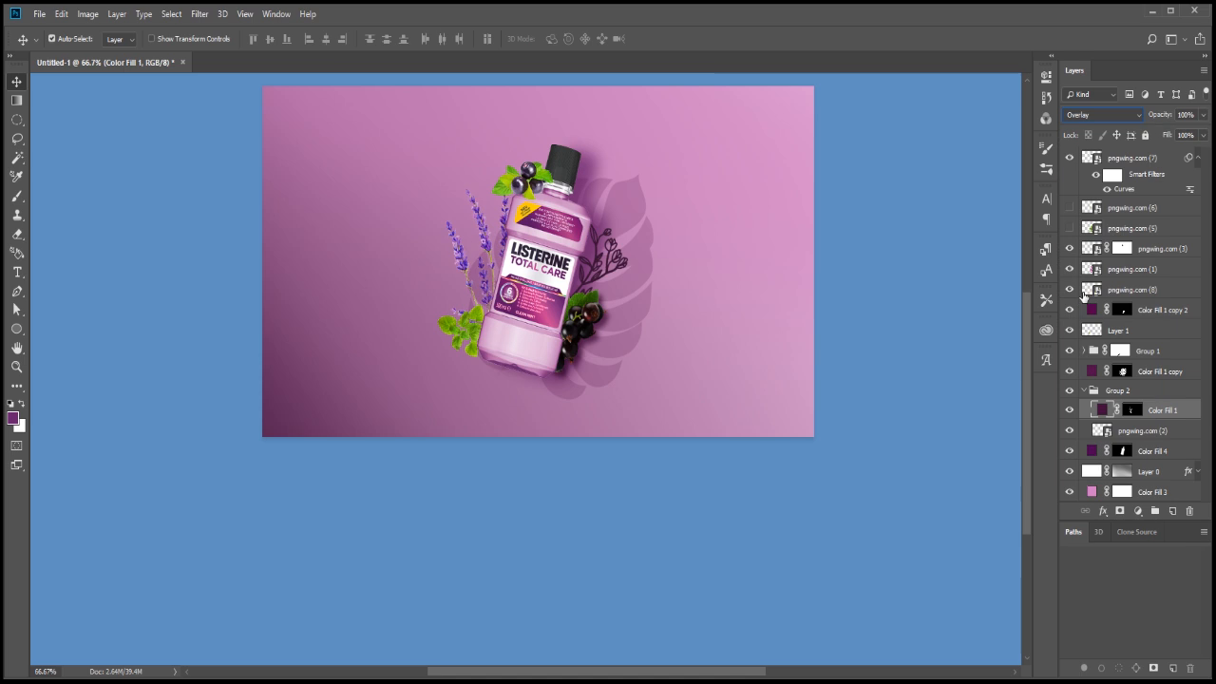
Recolour the lavender's Color Fill 1 layer with magenta-purple #911b76 sampled from the bottle's label
double_click(1103, 409)
left_click(578, 230)
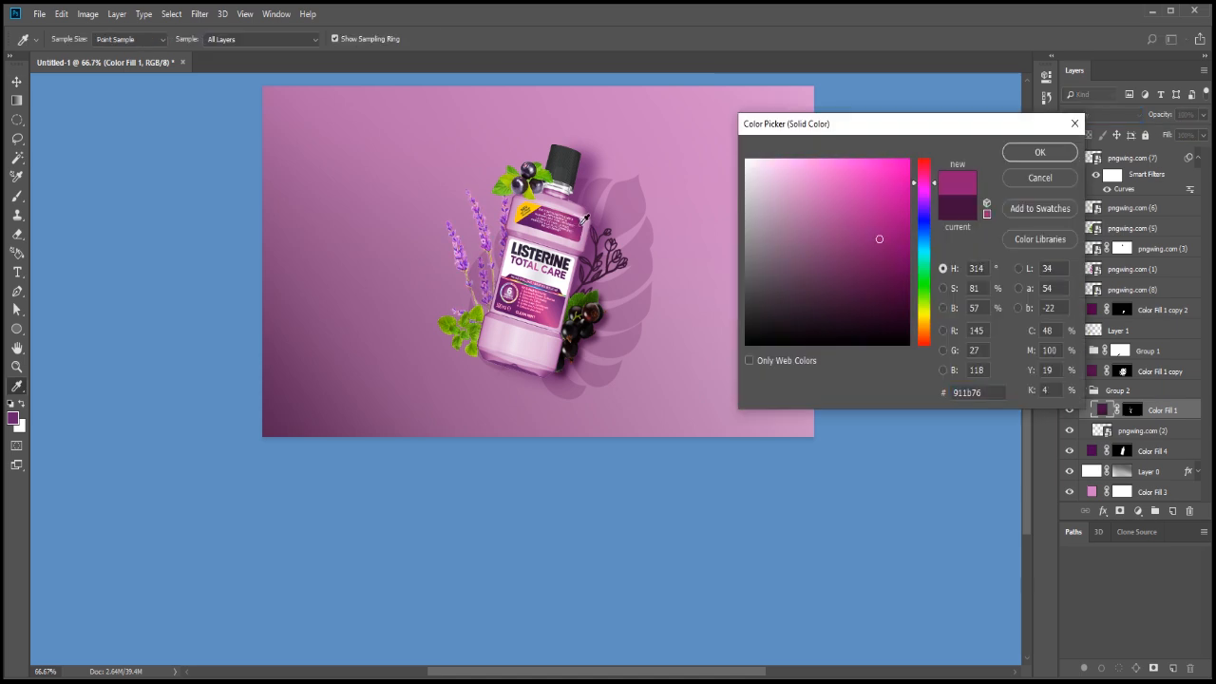
left_click(1039, 152)
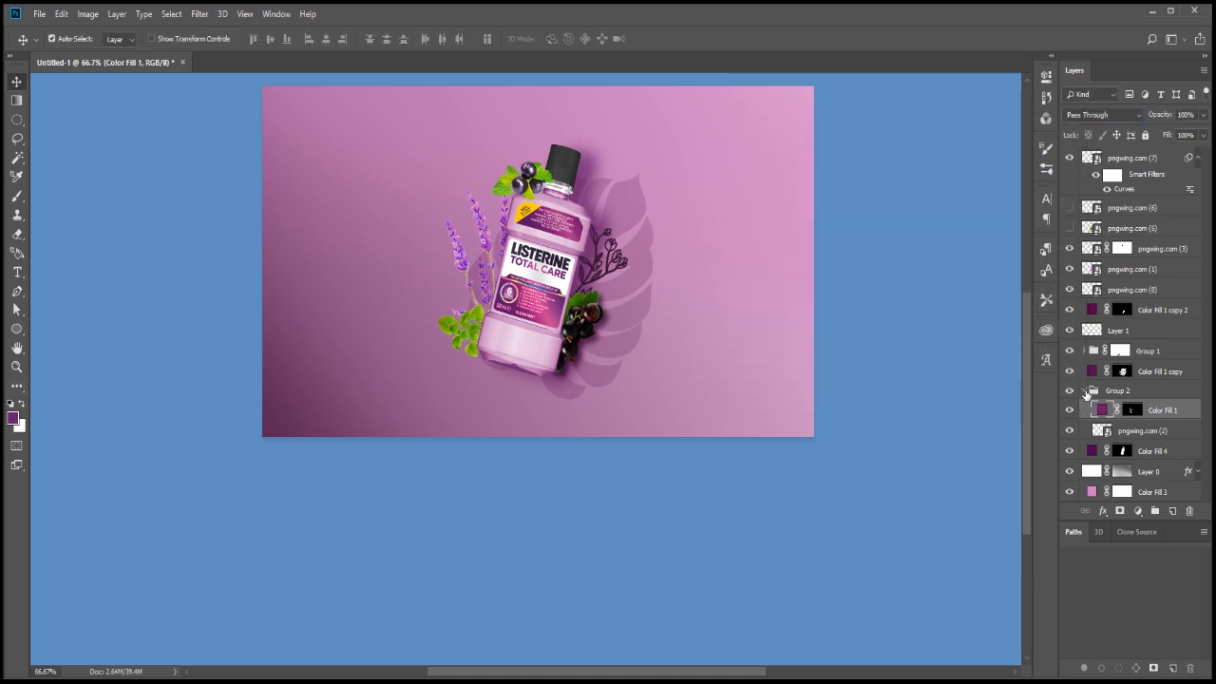
Collapse Group 2 and lower the opacity of Group 1, the line-art flower, to 39%
left_click(1085, 391)
left_click(1147, 414)
left_click(617, 258)
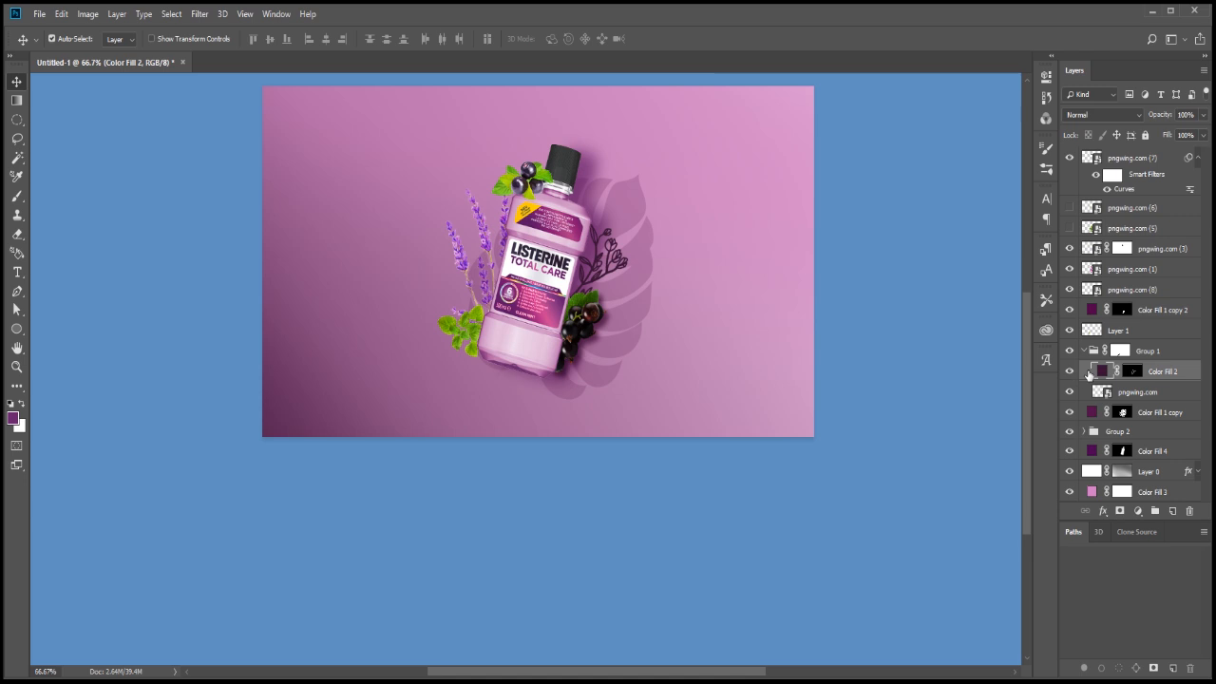
left_click(1094, 351)
left_click_drag(1161, 115, 1136, 118)
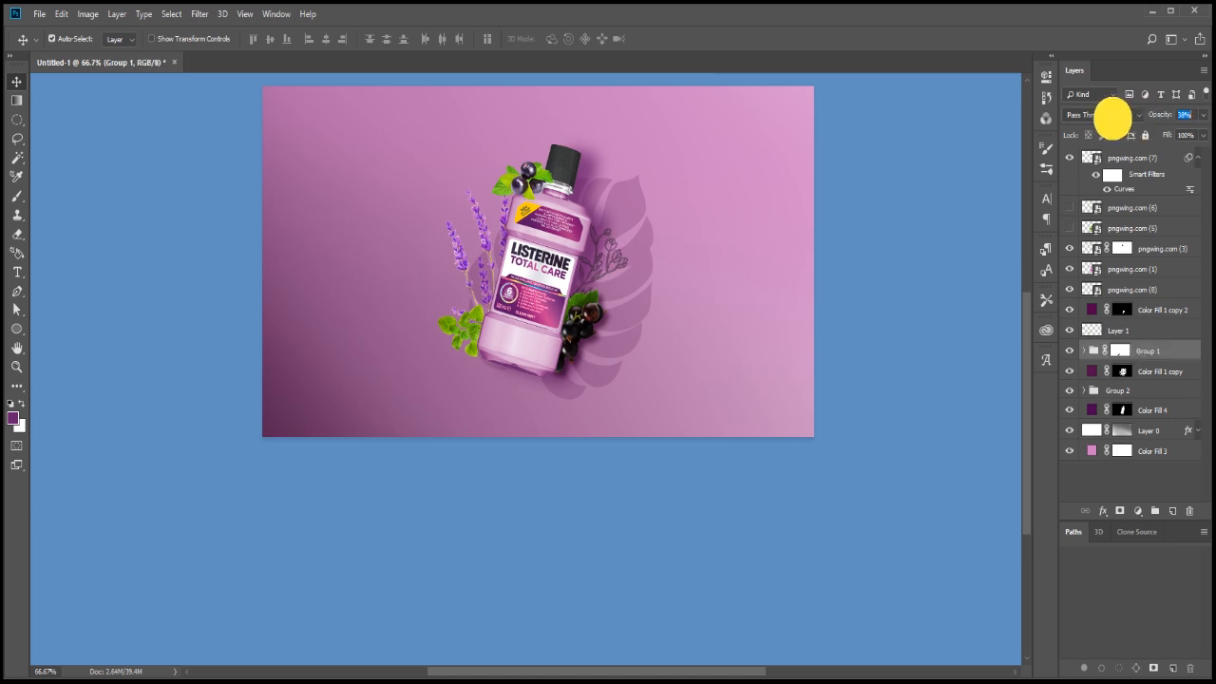
Add a Brightness/Contrast adjustment masked to the blackcurrants beside the bottle's base, with brightness 150 and contrast -50
key("ctrl+plus")
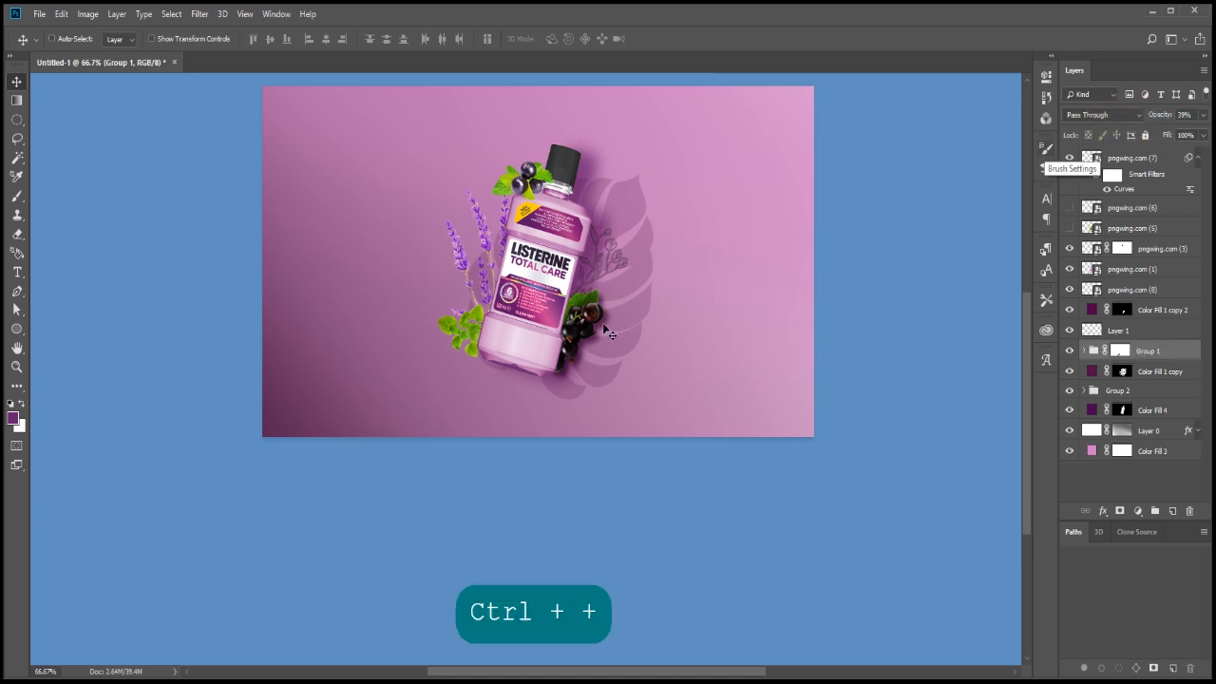
left_click(603, 318, "ctrl")
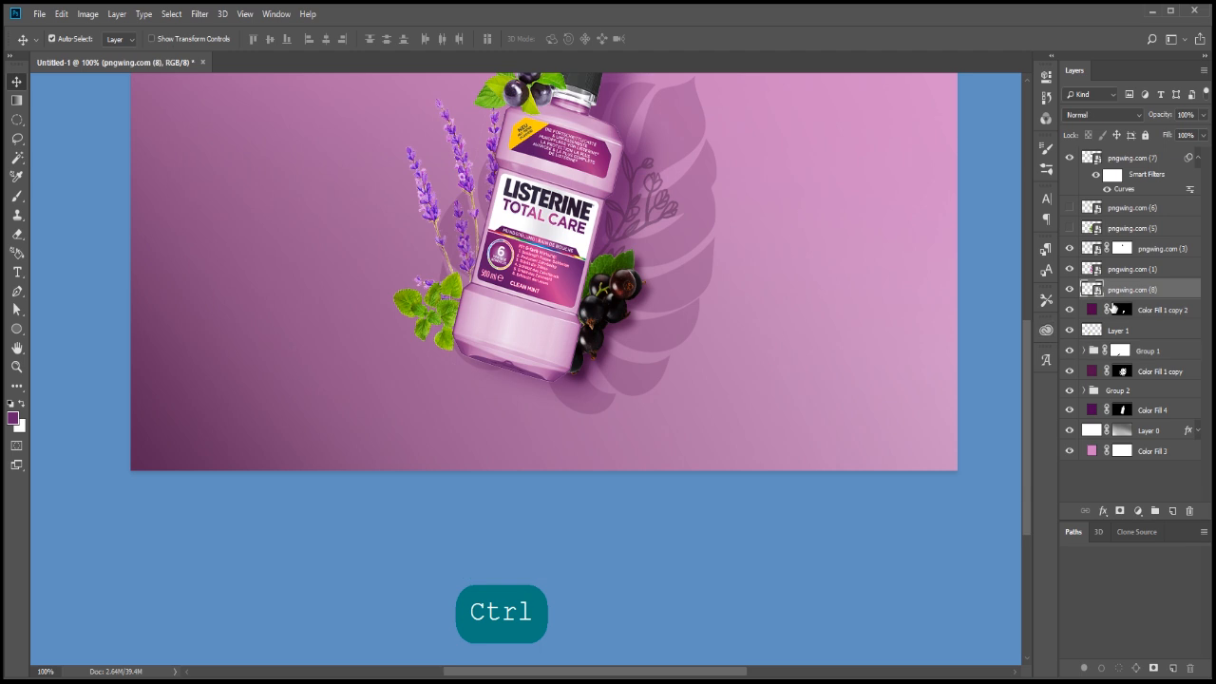
left_click(1092, 289, "ctrl")
left_click(1139, 514)
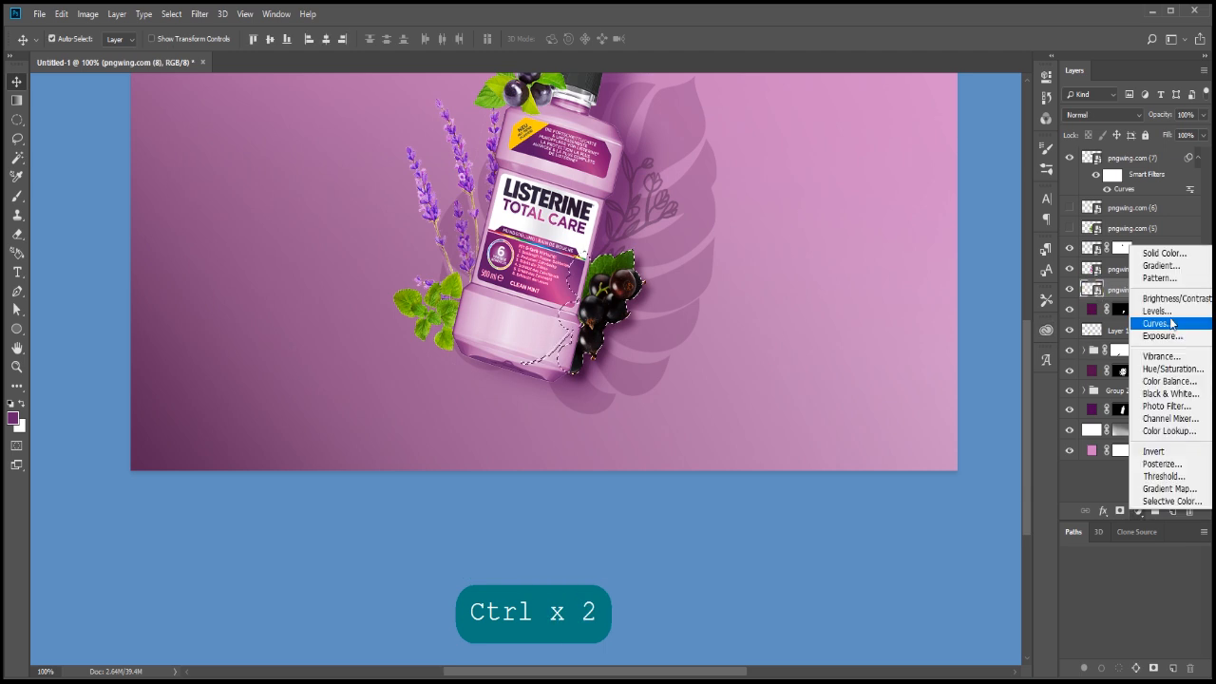
left_click(1119, 270)
left_click_drag(986, 154, 895, 194)
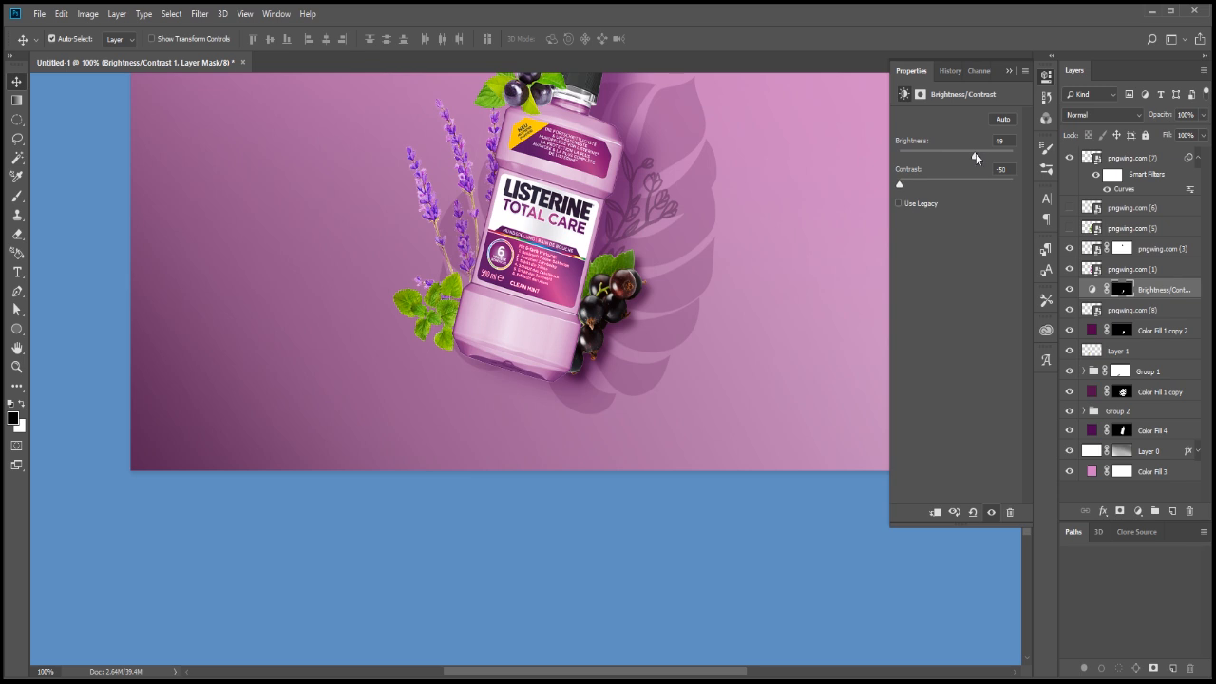
left_click_drag(975, 155, 1038, 156)
Paint the green leaf out of the Brightness/Contrast mask with a soft 60 px black brush, undoing the excess stroke
key("ctrl")
key("ctrl+plus")
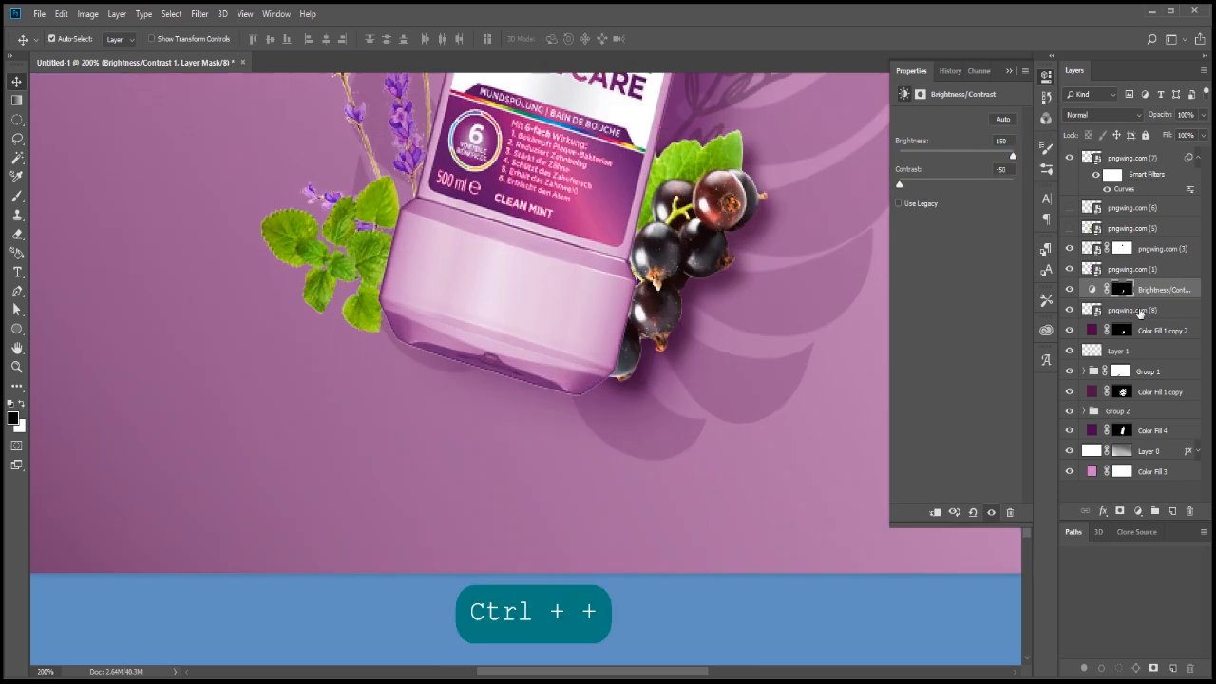
left_click_drag(742, 222, 623, 277)
left_click(16, 195)
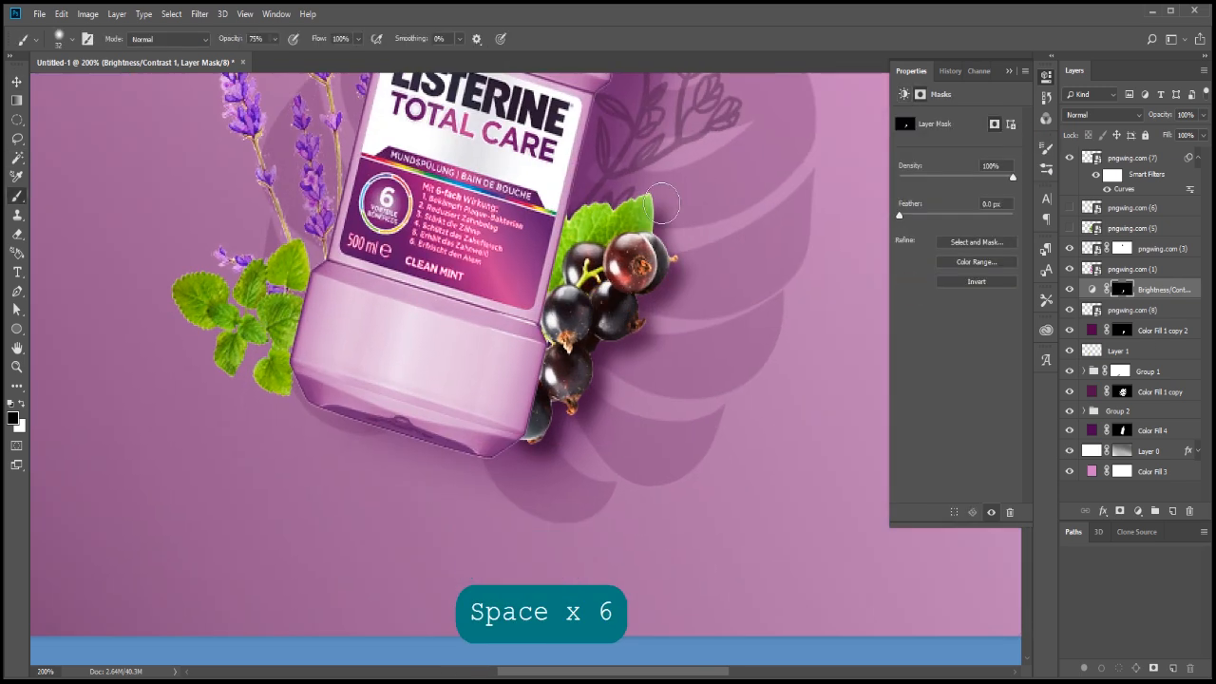
key("bracketright")
key("bracketright")
key("bracketright")
key("bracketright")
left_click(462, 291)
mouse_move(463, 292)
left_mouse_down()
mouse_move(539, 249)
mouse_move(610, 179)
mouse_move(680, 146)
mouse_move(569, 273)
mouse_move(425, 362)
mouse_move(650, 177)
left_mouse_up()
mouse_move(433, 366)
left_mouse_down()
mouse_move(652, 193)
mouse_move(589, 280)
left_mouse_up()
key("ctrl+z")
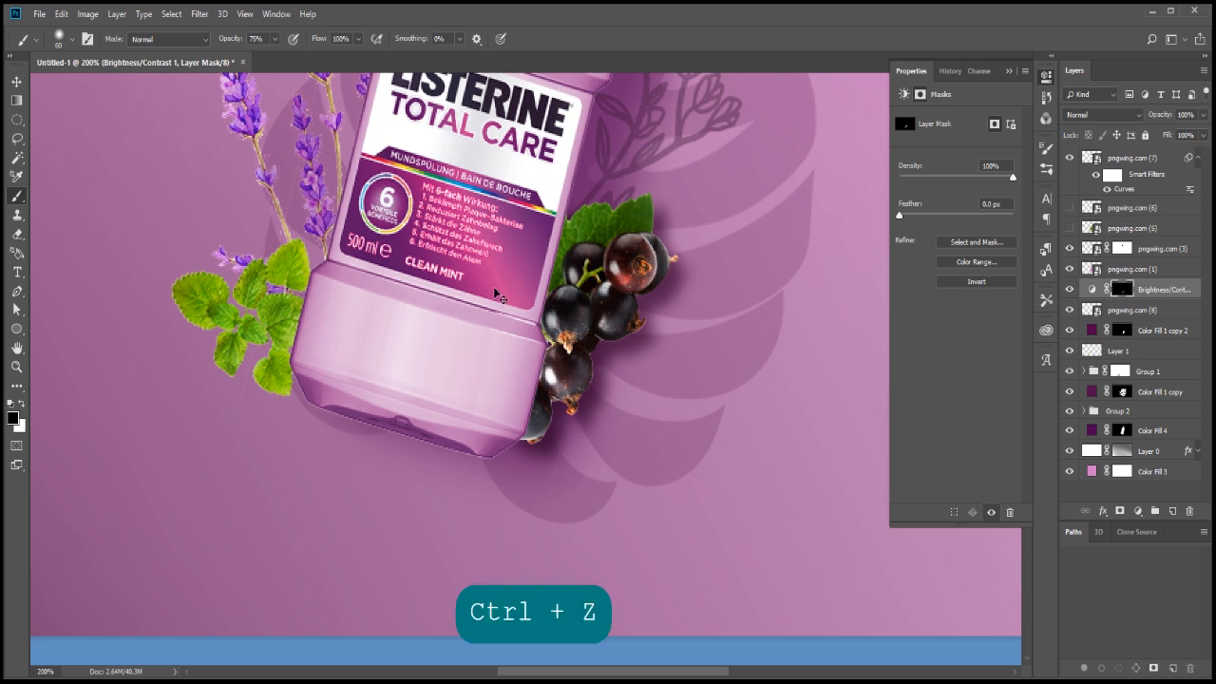
key("ctrl+minus")
key("ctrl+minus")
key("ctrl+minus")
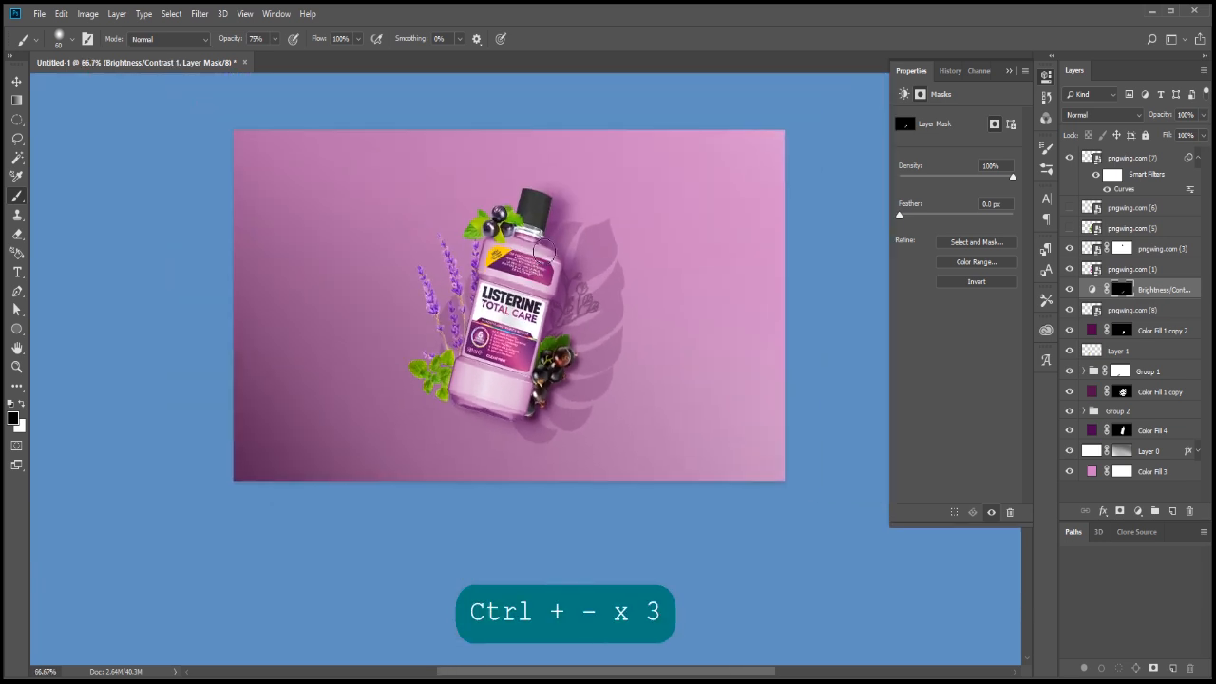
Delete the hidden mint layer pngwing.com (6) after previewing it, and move pngwing.com (5) to the top of the layer stack
left_click(1070, 206)
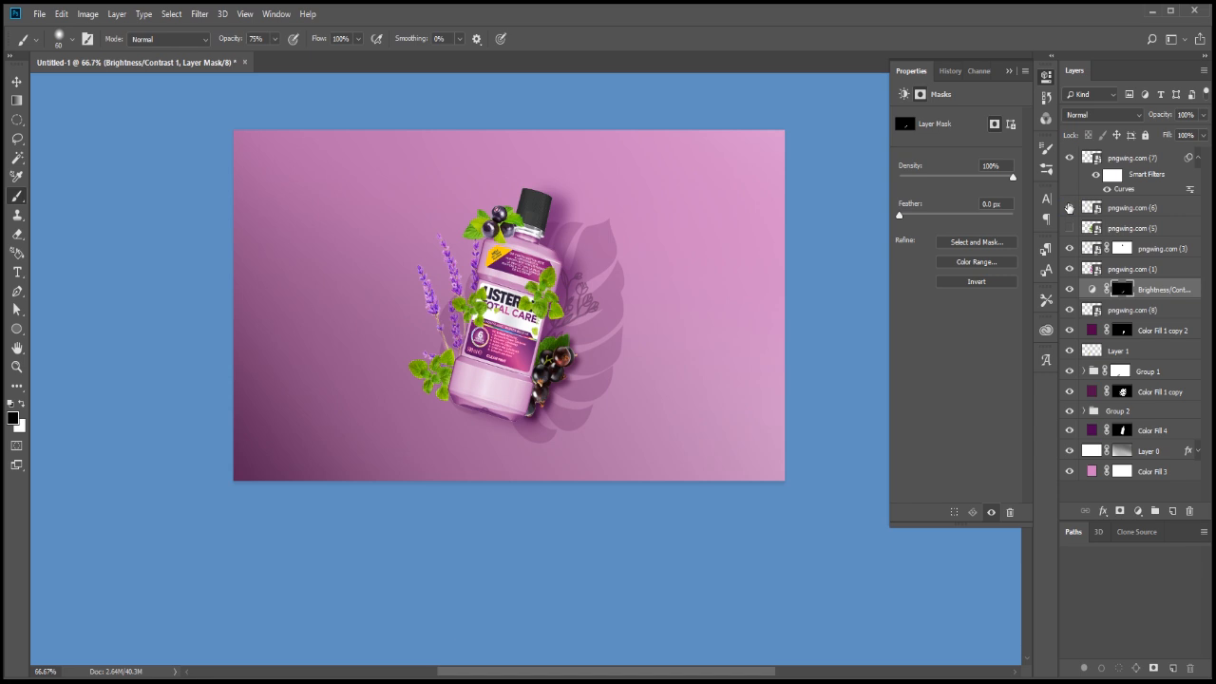
left_click(1070, 206)
left_click_drag(1131, 206, 1194, 516)
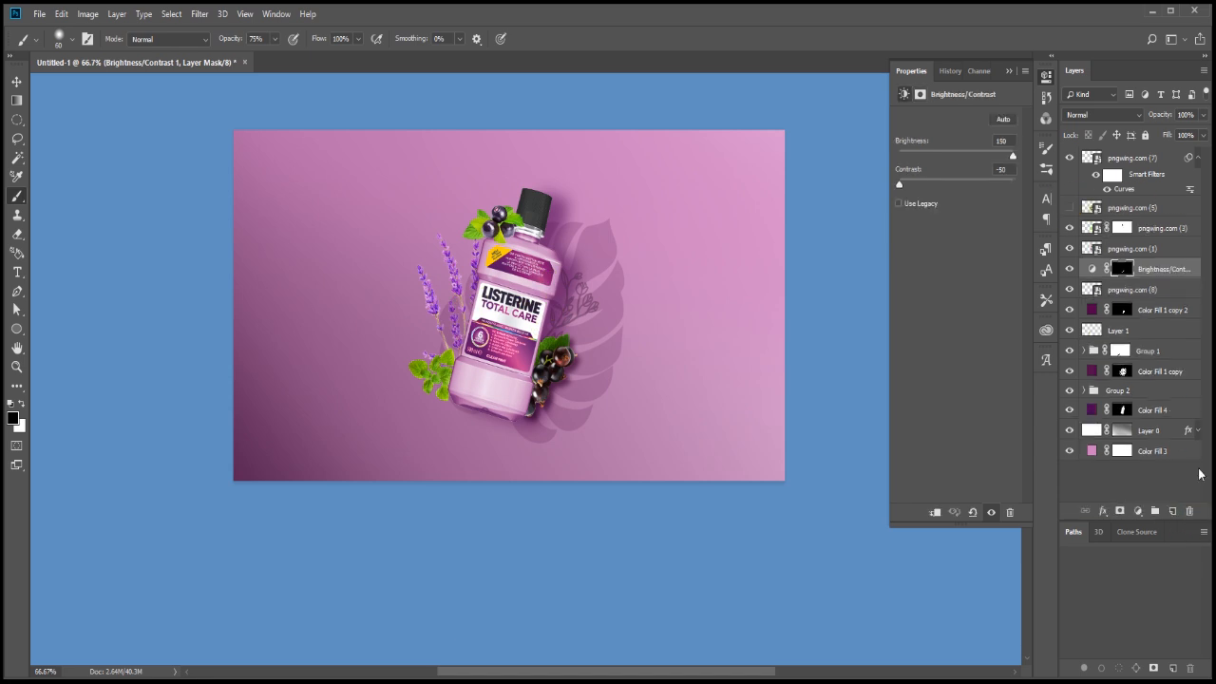
left_click_drag(1139, 204, 1135, 148)
scroll(734, 290, "down", 1)
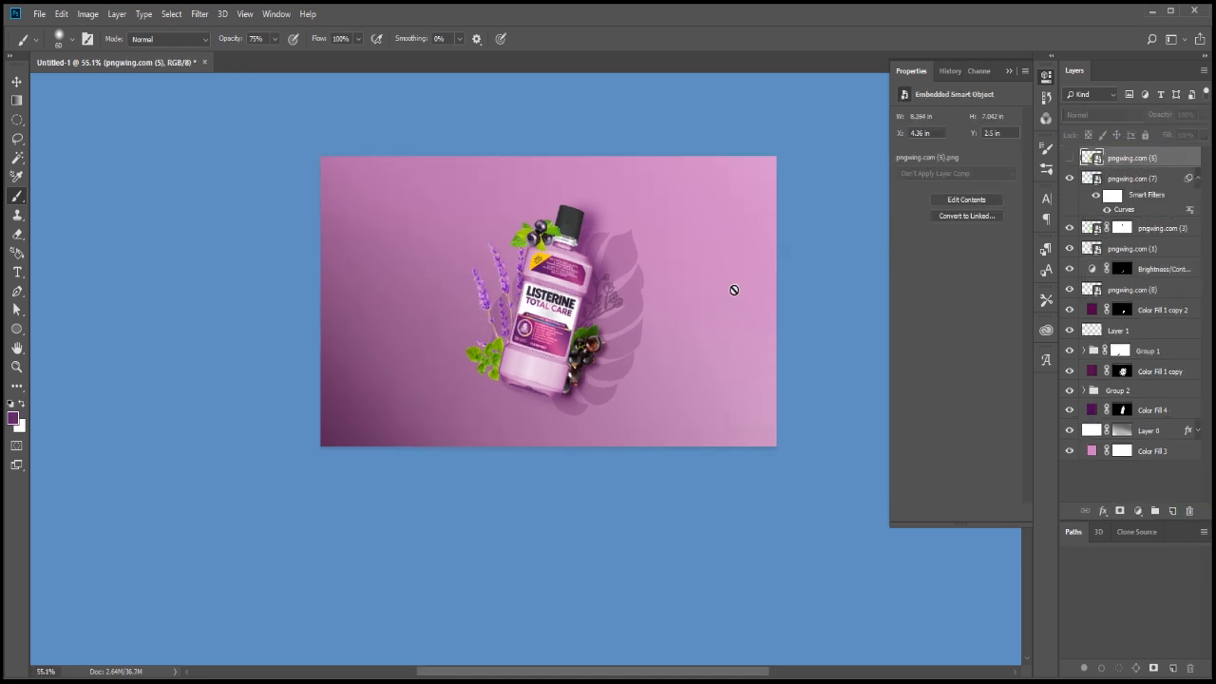
Show the monstera leaf layer pngwing.com (5), flip it vertically and move it to the canvas's upper-left corner
left_click(1069, 159)
key("ctrl+t")
right_click(611, 328)
left_click(676, 508)
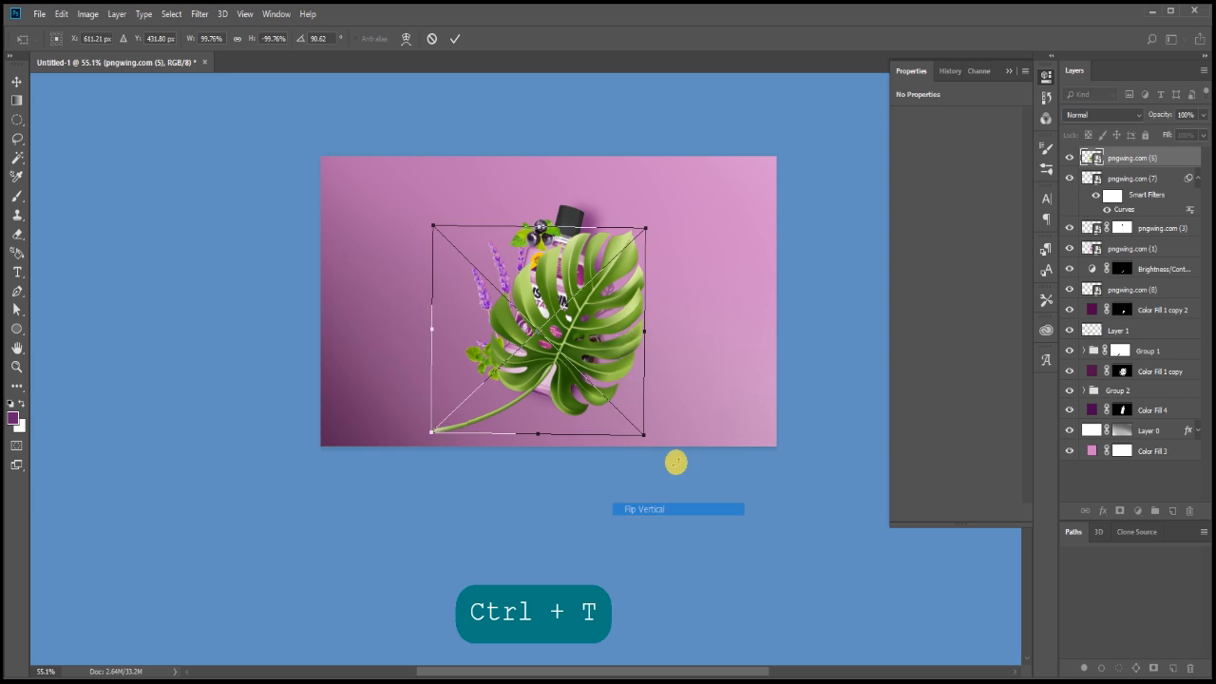
left_click_drag(585, 303, 369, 178)
key("Return")
Scale the monstera leaf down to about 6.4 in wide so it is cropped by the canvas's upper-left corner
key("v")
key("ctrl+t")
mouse_move(425, 254)
left_mouse_down()
mouse_move(396, 222)
mouse_move(396, 195)
mouse_move(416, 263)
left_mouse_up()
key("Return")
scroll(408, 265, "up", 2)
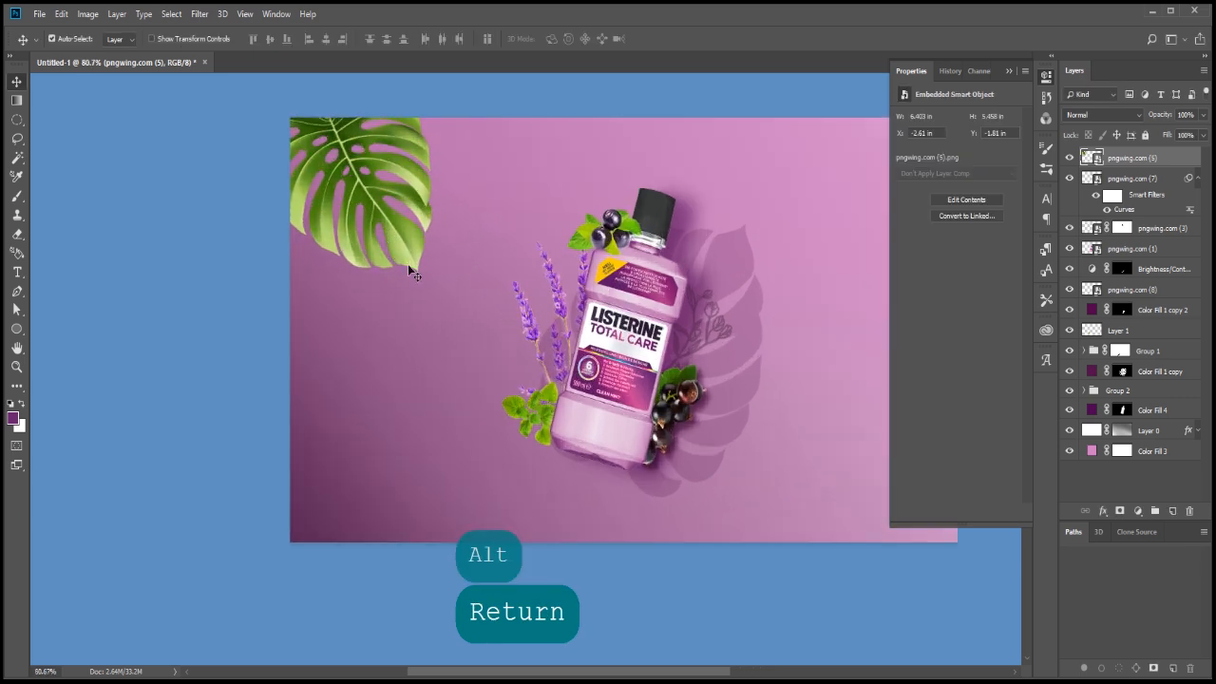
scroll(411, 266, "up", 1)
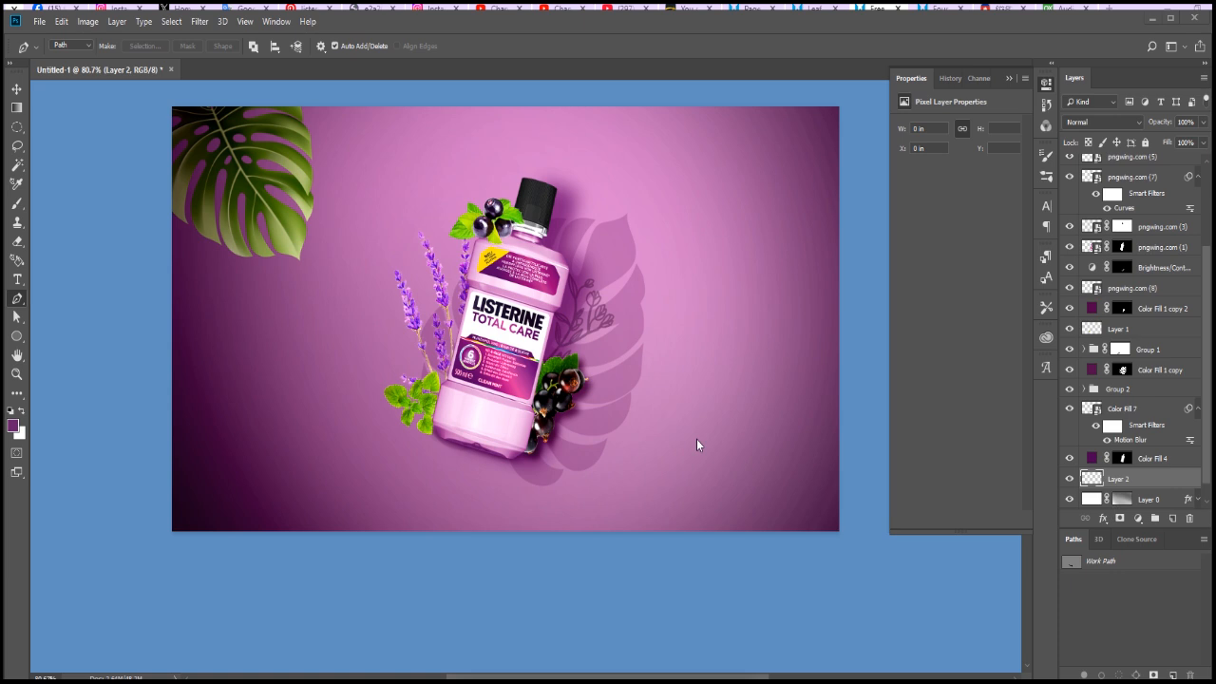
key("shift+BackSpace")
key("ctrl+BackSpace")
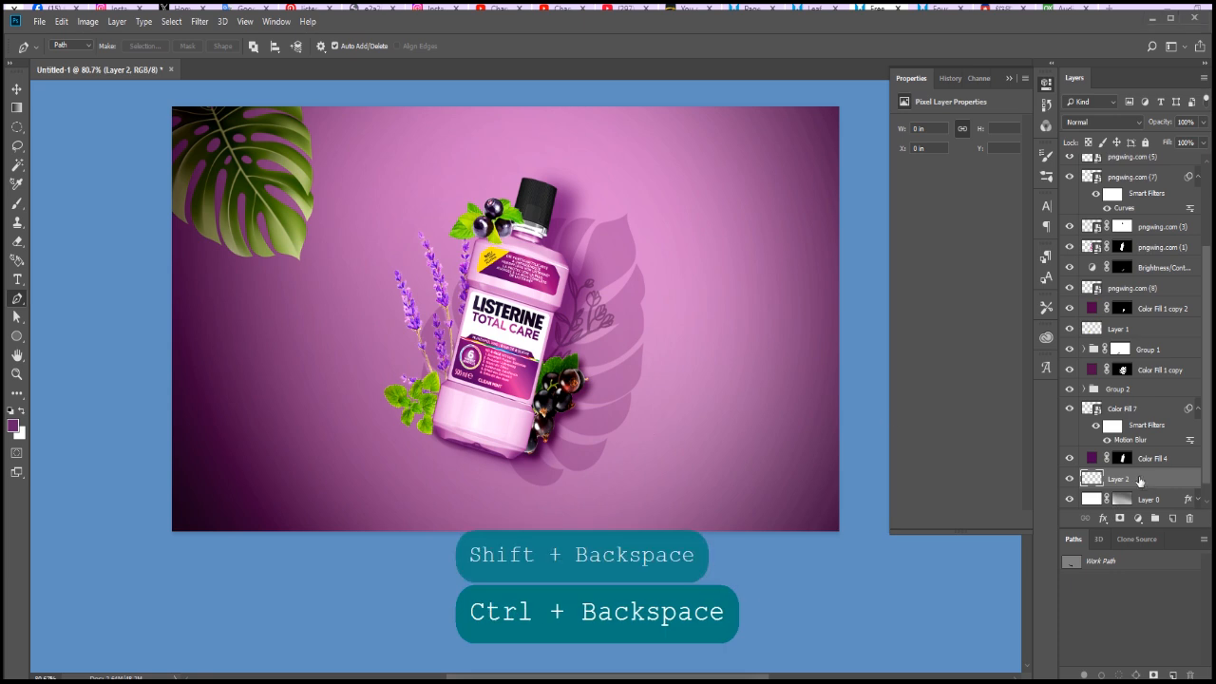
key("ctrl+BackSpace")
key("ctrl+alt+z")
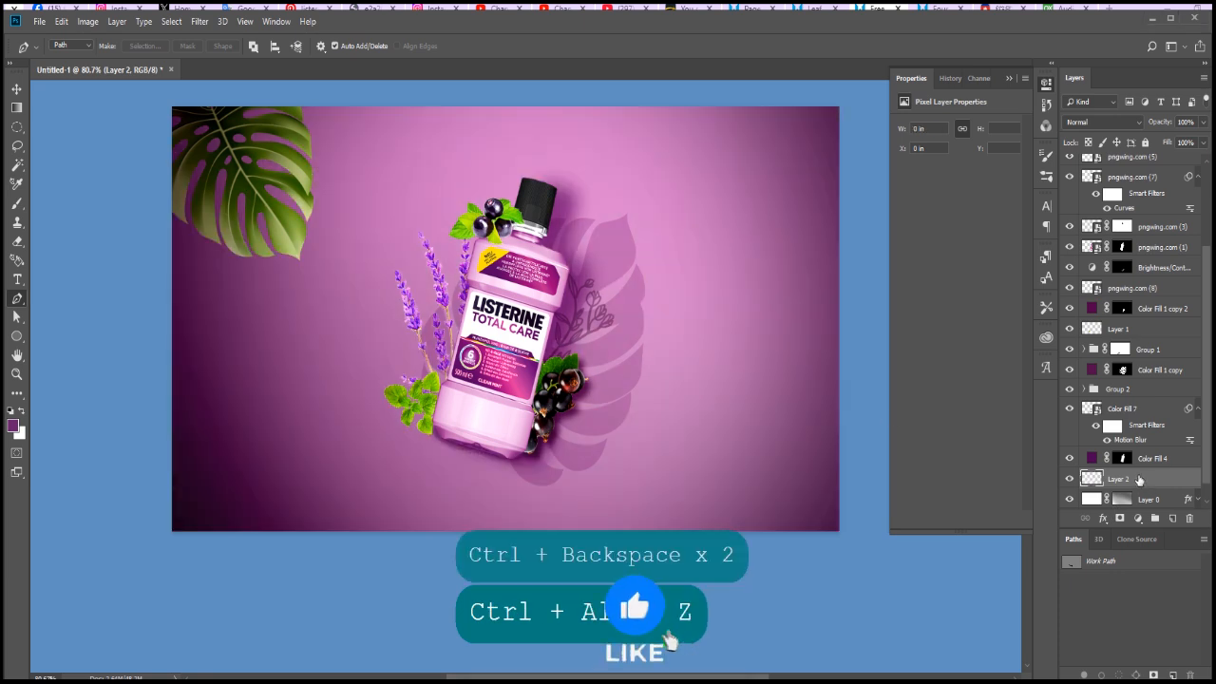
key("ctrl+shift+BackSpace")
key("ctrl+shift+BackSpace")
key("ctrl+alt+BackSpace")
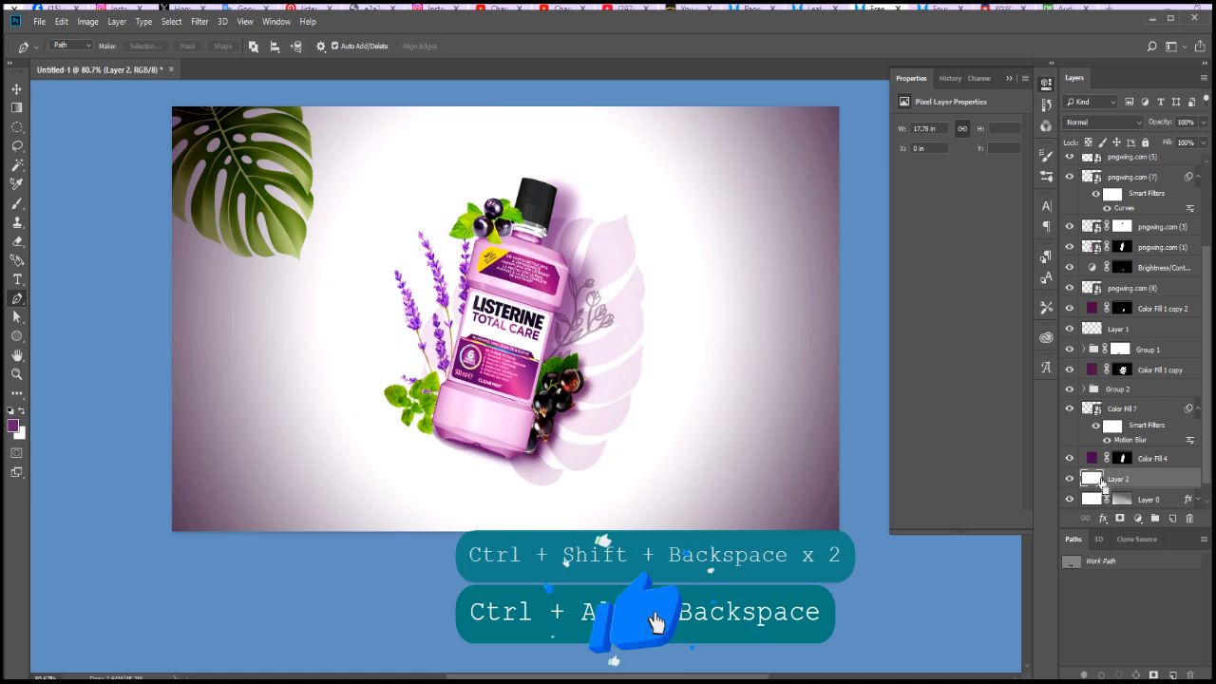
key("ctrl+alt+z")
Fill Layer 2 with 50% Gray
key("shift+BackSpace")
left_click(601, 198)
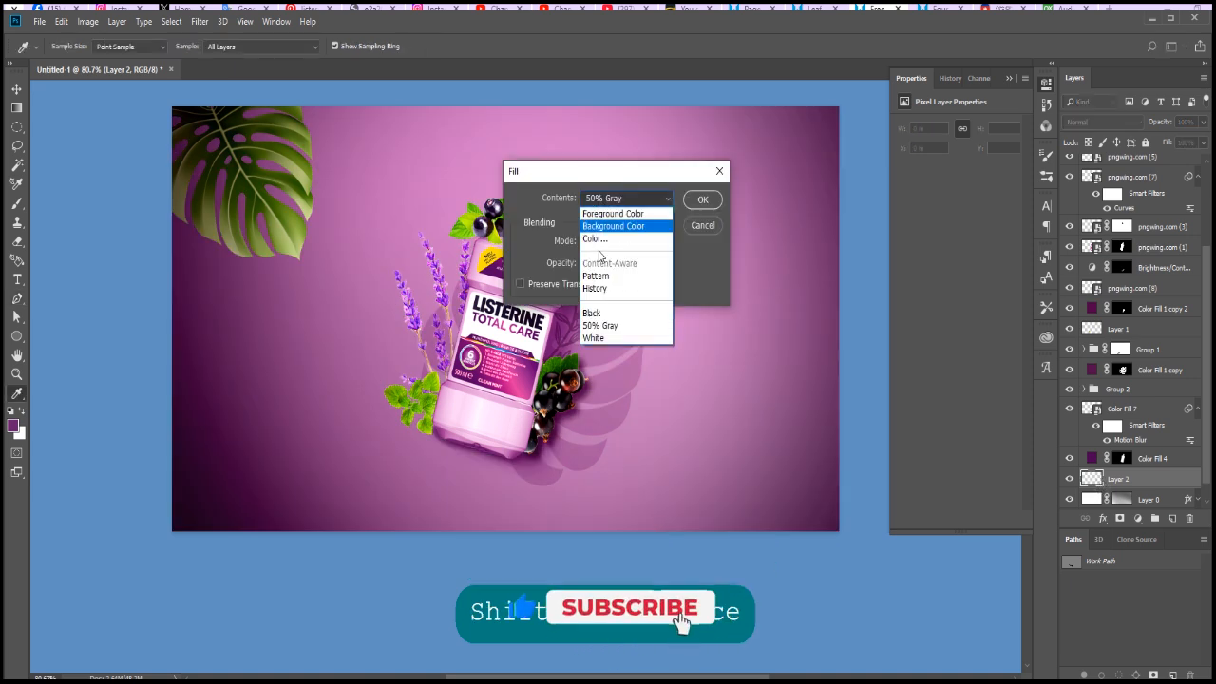
left_click(600, 325)
left_click(703, 198)
Add 11% Gaussian monochromatic noise to Layer 2 and set its blend mode to Overlay
key("p")
left_click(200, 21)
left_click(233, 187)
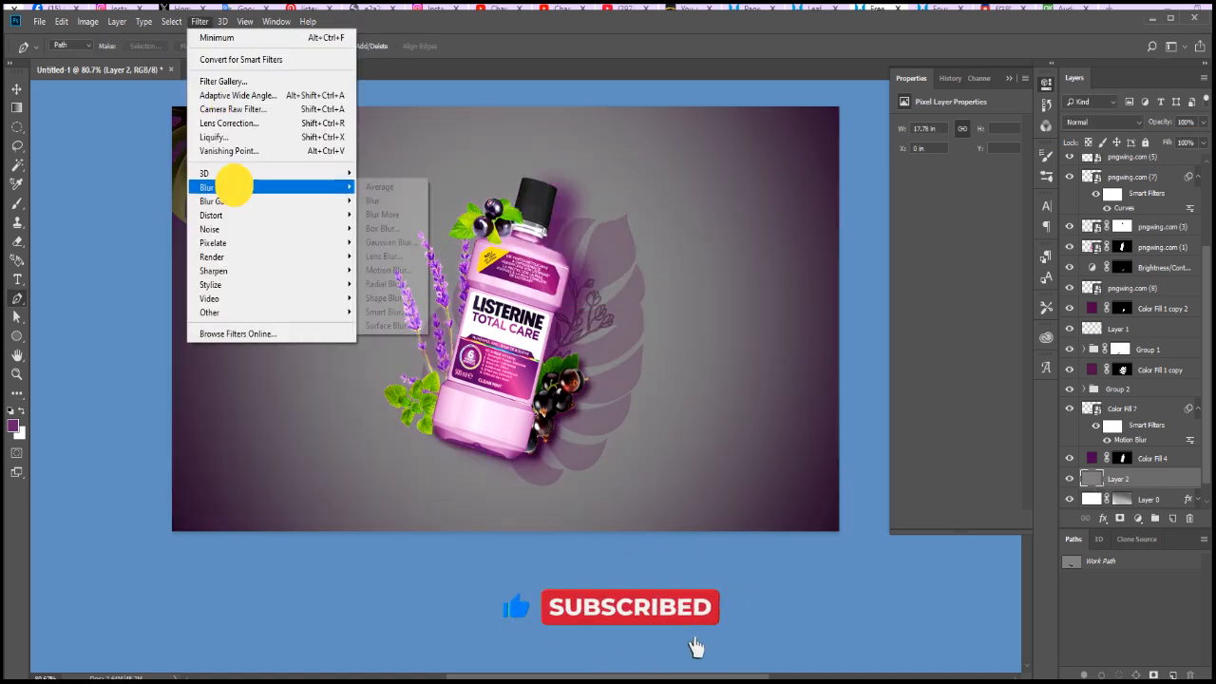
mouse_move(218, 229)
left_click(373, 230)
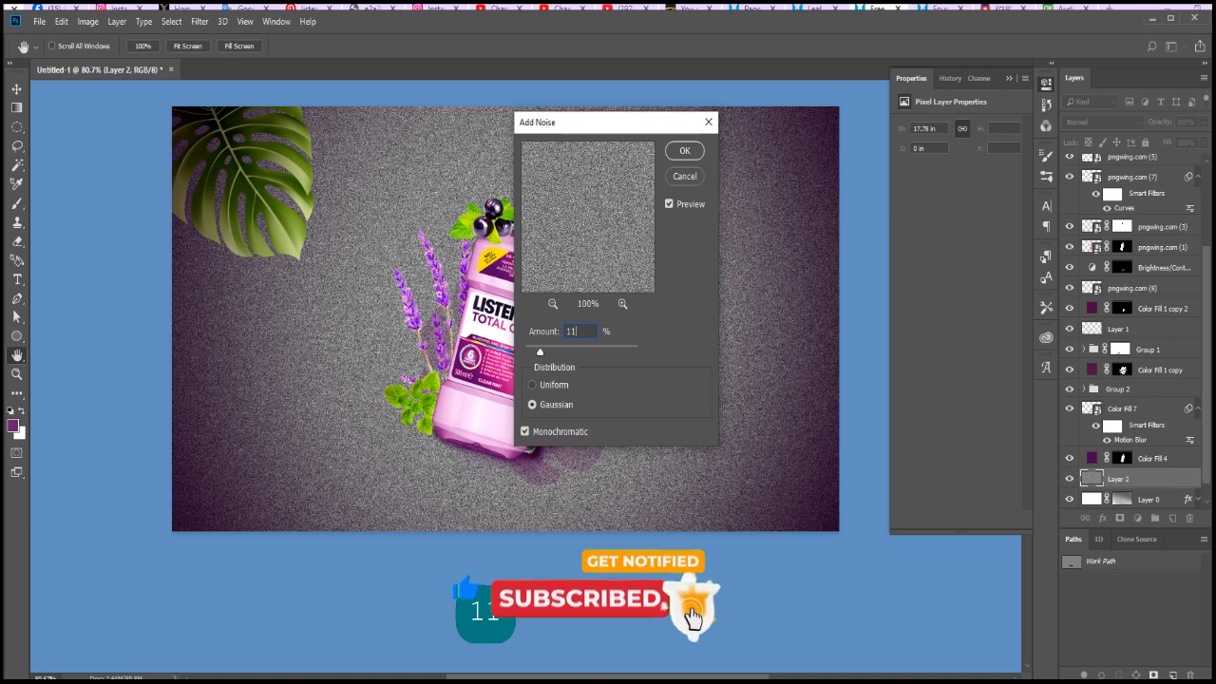
left_click(676, 153)
left_click(1110, 121)
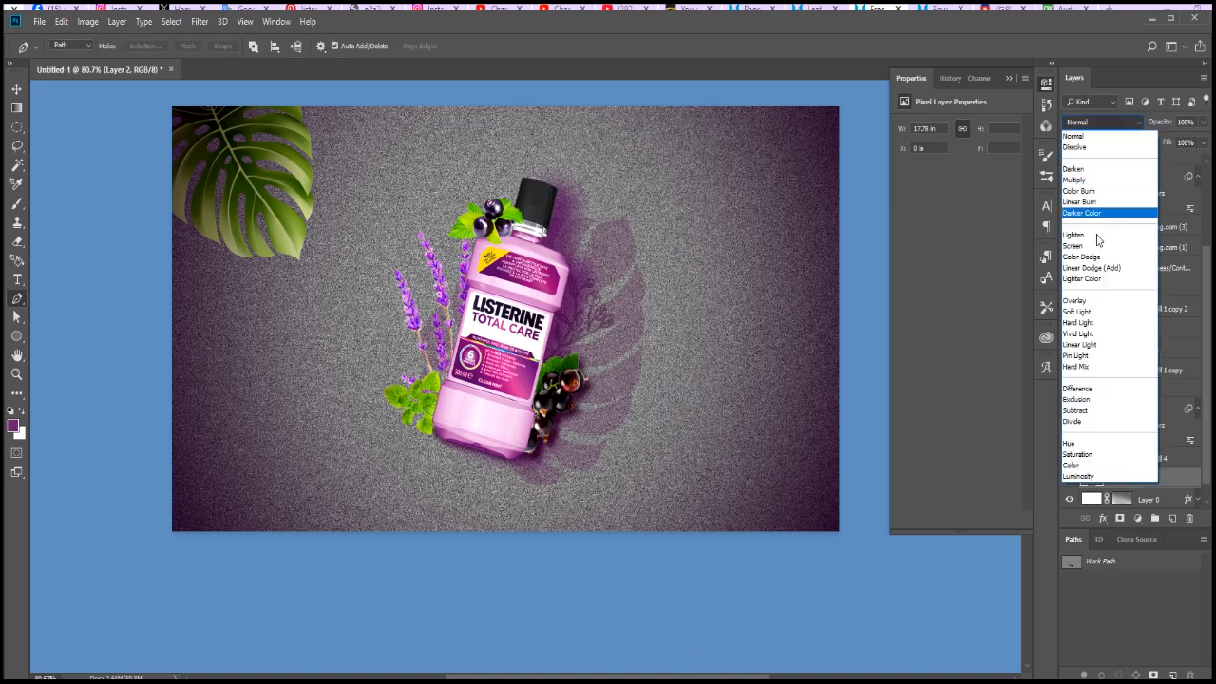
left_click(1096, 302)
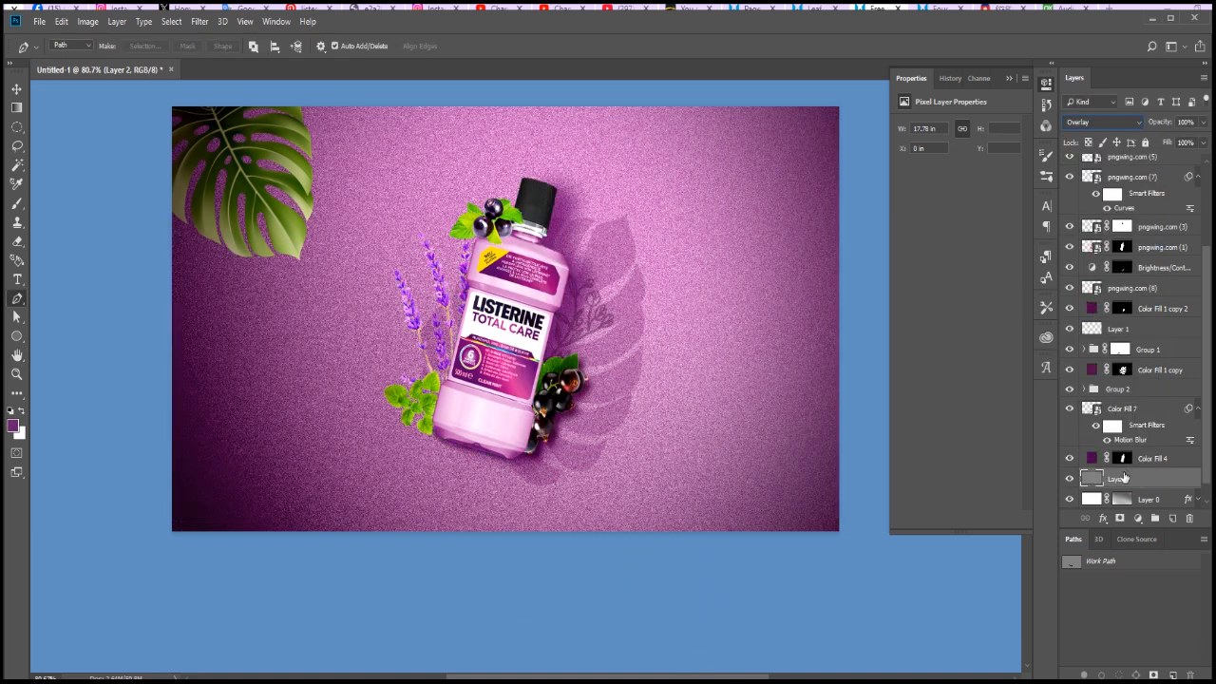
Try clipping the noise Layer 2 to Layer 0, inspect the background grain up close, and release the clipping mask
right_click(1122, 477)
left_click(1029, 419)
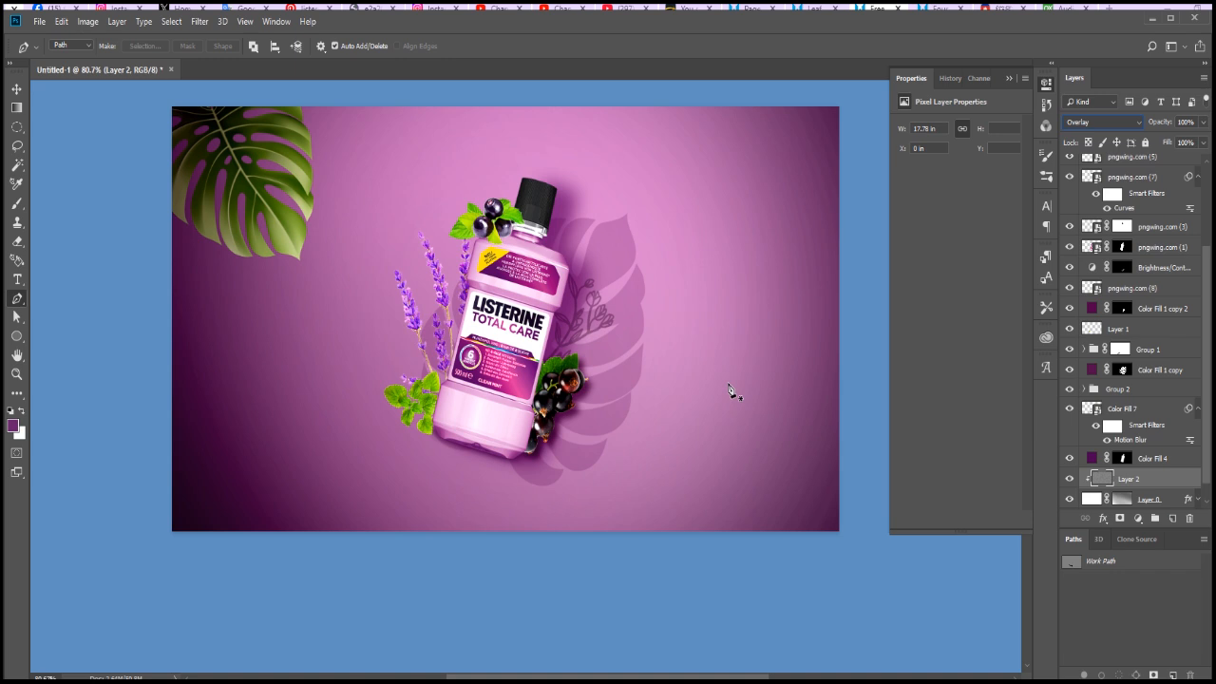
key("ctrl+space")
key("ctrl+plus")
key("ctrl+plus")
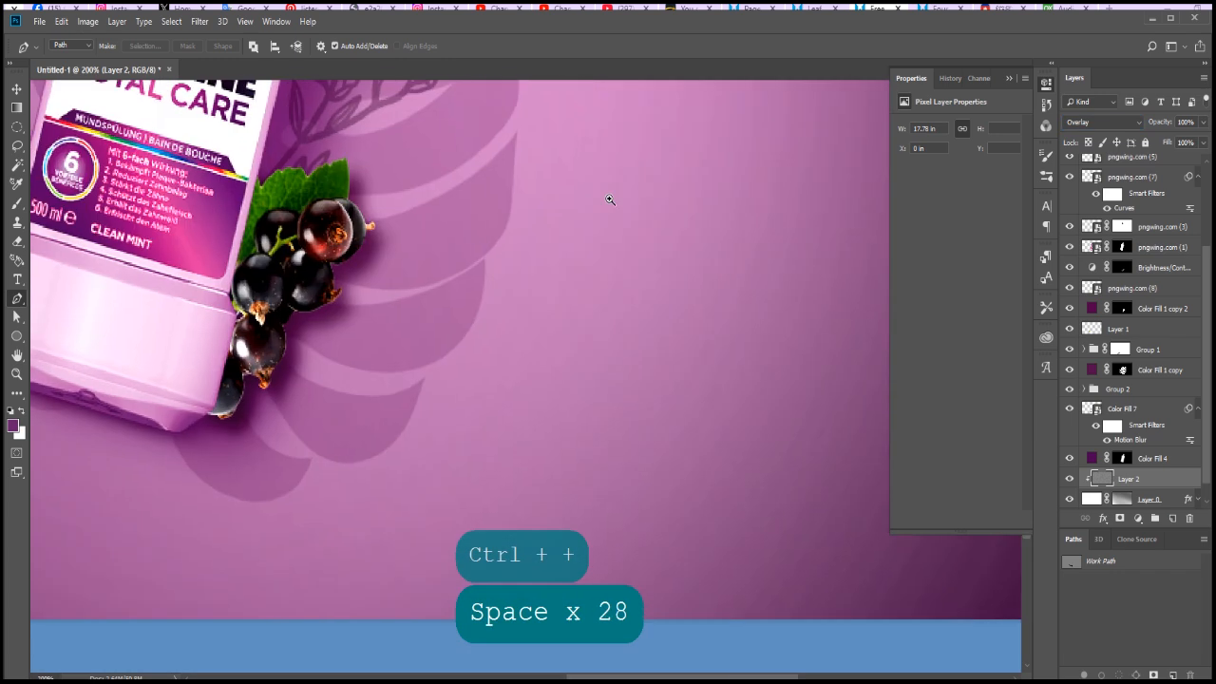
left_click(610, 200, "ctrl")
scroll(1071, 459, "down", 1)
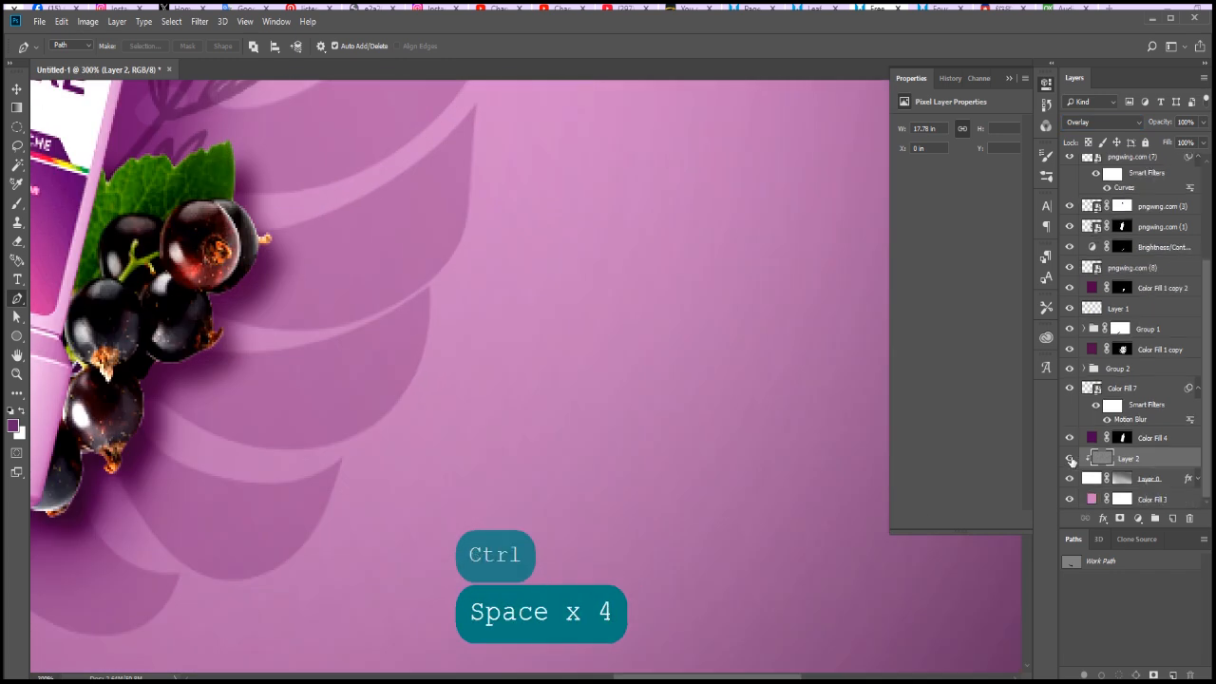
right_click(1102, 463)
key("Escape")
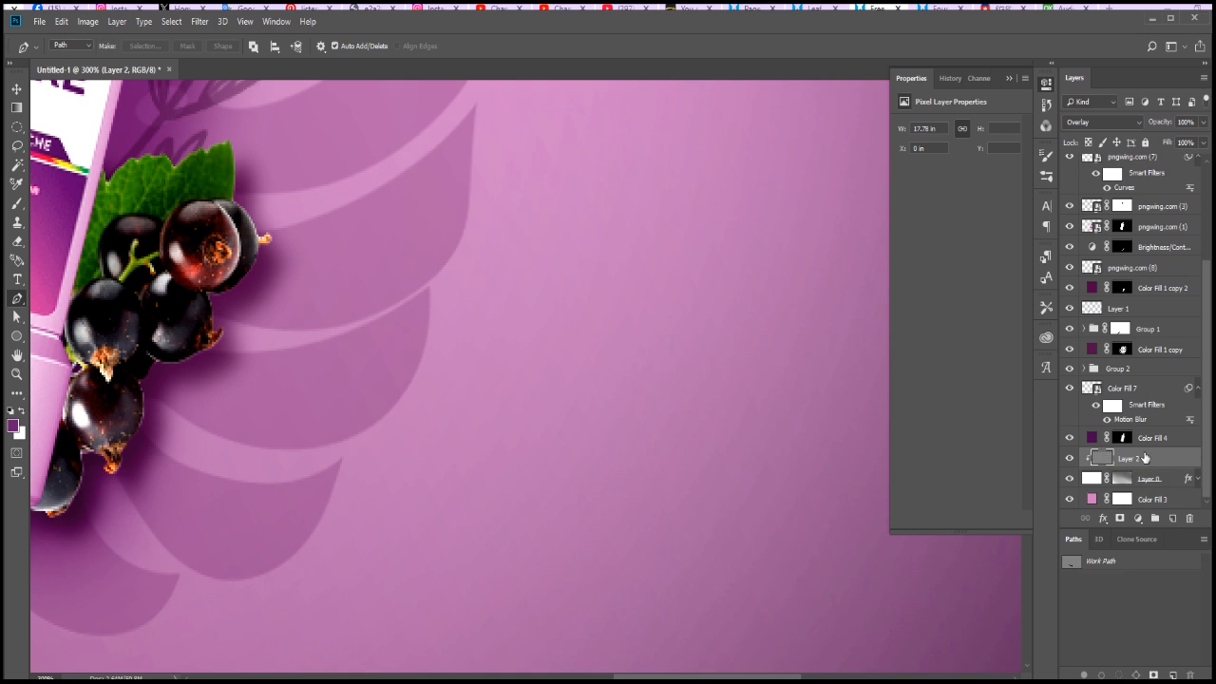
right_click(1138, 456)
left_click(1081, 418)
Lower the opacity of the noise Layer 2 to 31%
scroll(602, 440, "down", 8)
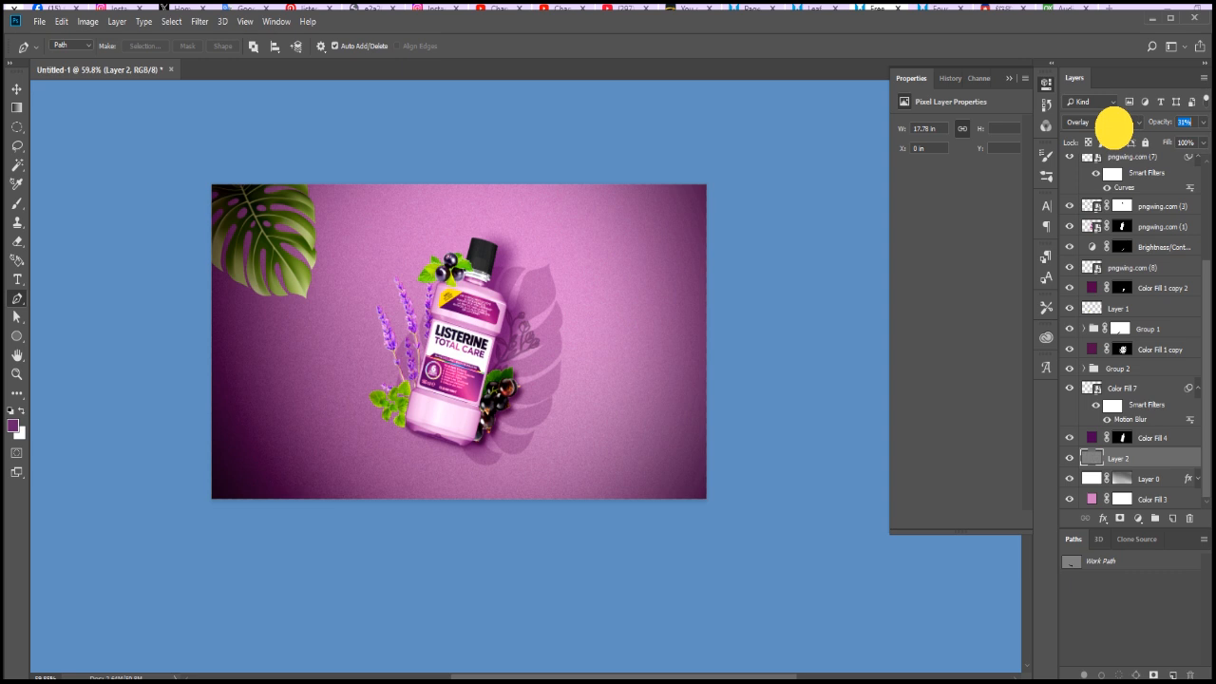
left_click(535, 382, "ctrl")
key("ctrl+minus")
key("ctrl+minus")
key("ctrl+minus")
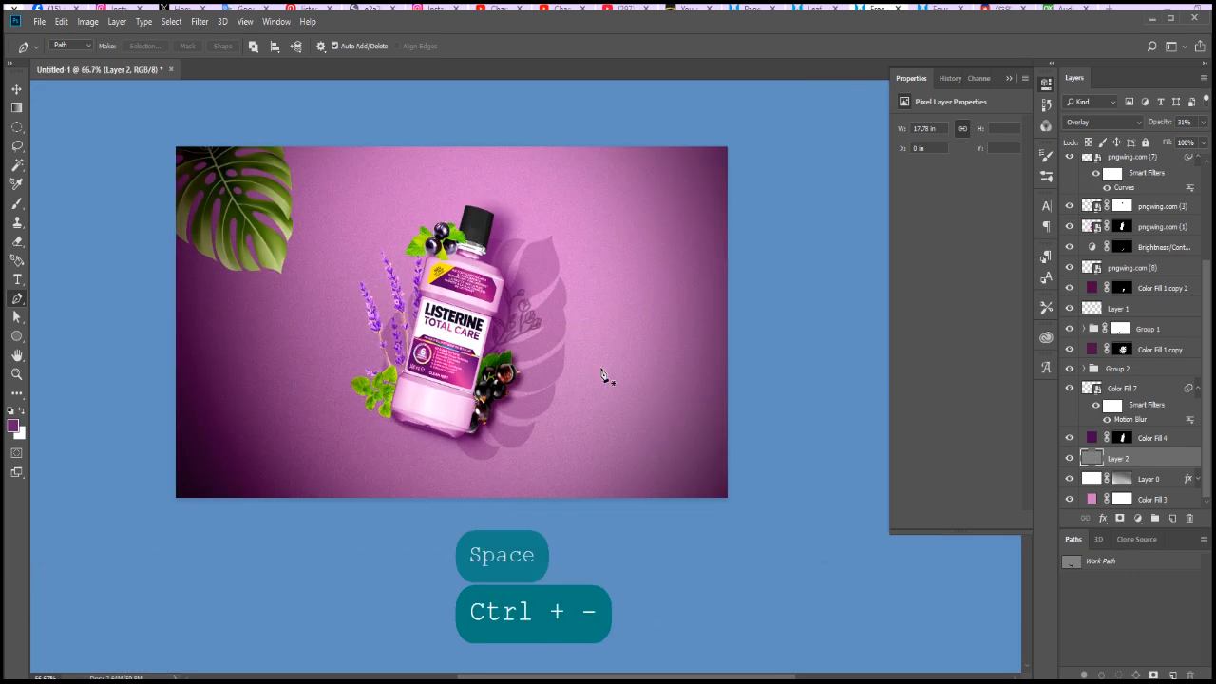
Load the vignette mask as a selection, add it as a layer mask on Layer 2, and invert that mask
scroll(1130, 190, "up", 4)
left_click(1123, 185, "ctrl")
scroll(1118, 287, "down", 4)
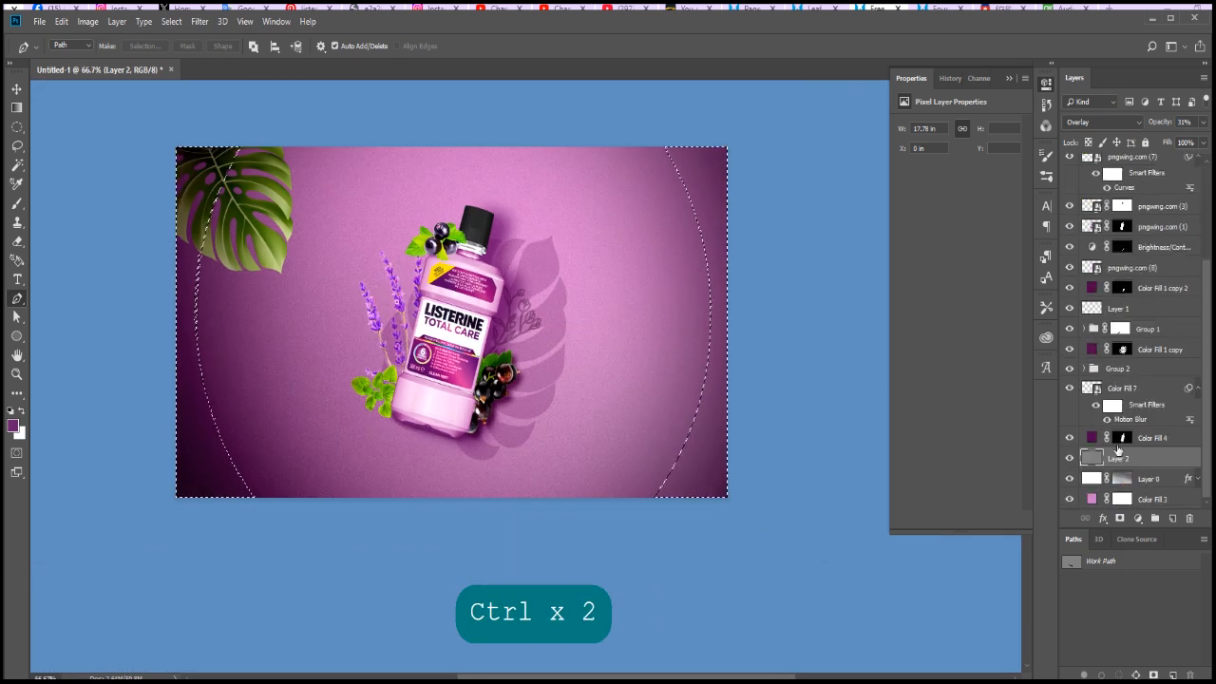
left_click(1121, 518)
scroll(665, 307, "up", 1)
key("ctrl+i")
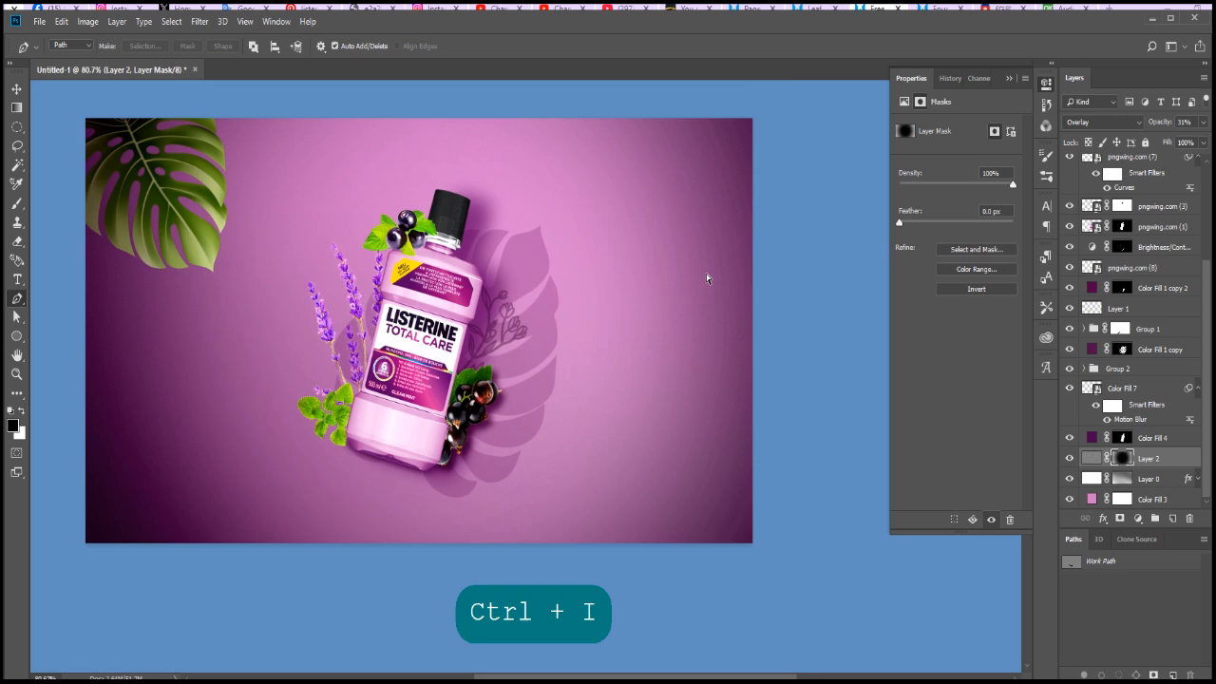
Delete the layer mask from Layer 2
scroll(706, 279, "up", 3)
scroll(706, 282, "down", 4)
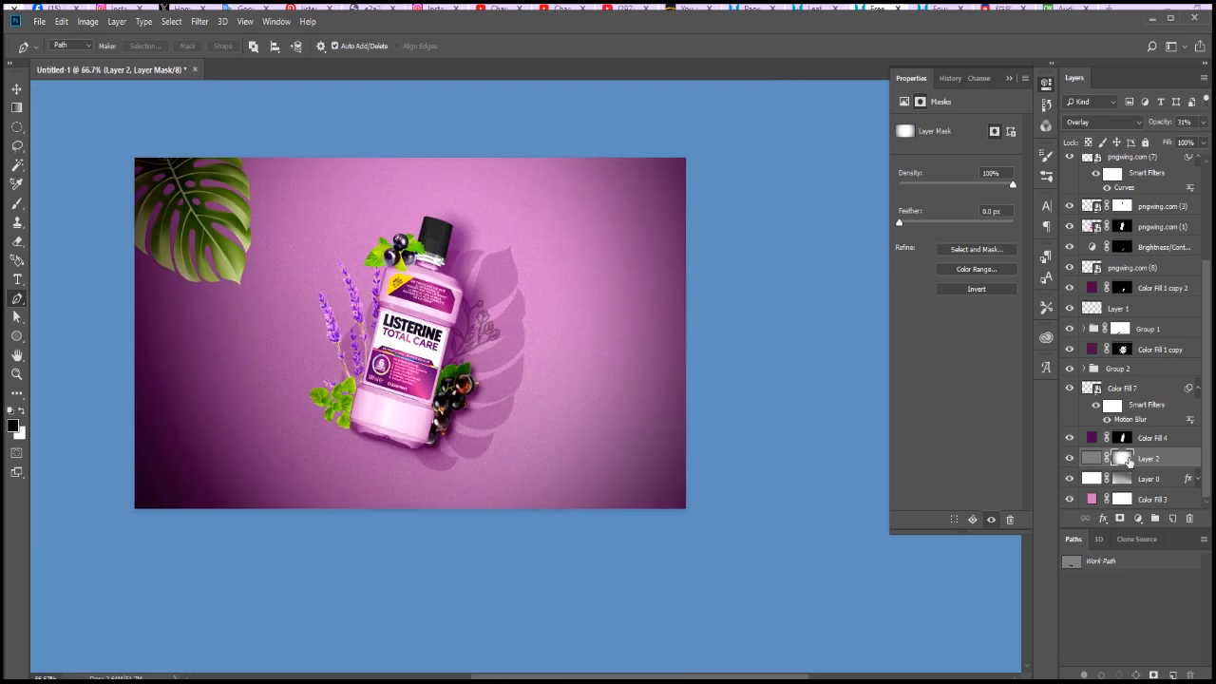
right_click(1128, 461)
left_click(1156, 481)
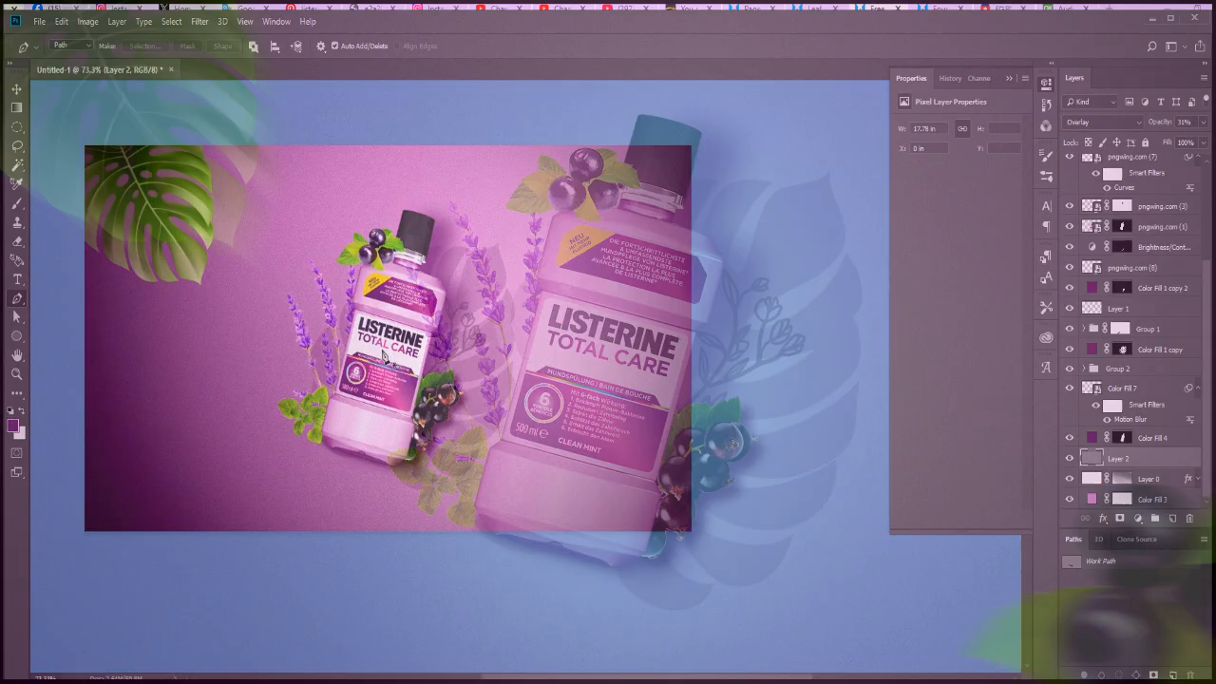